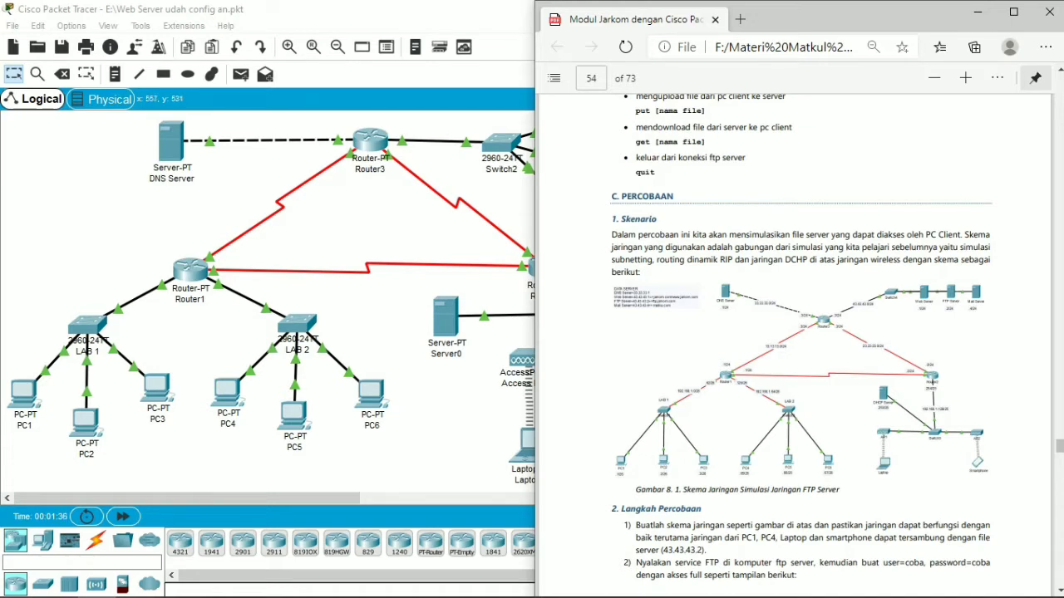
Step: Switch to Microsoft Edge to read the FTP scenario and first experiment step in the PDF module, and return to Packet Tracer
left_click(434, 452)
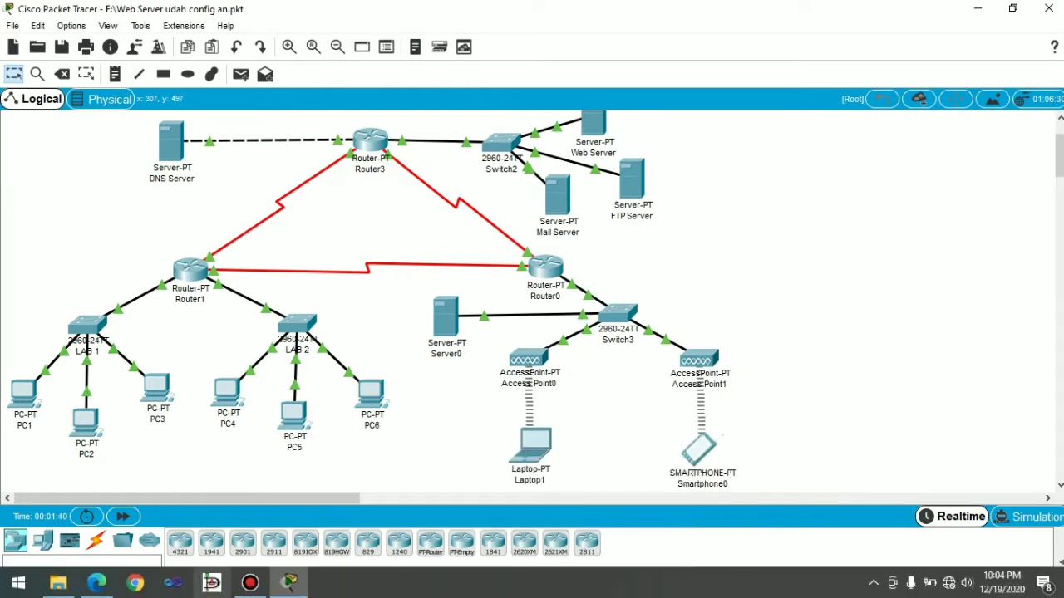
left_click(96, 582)
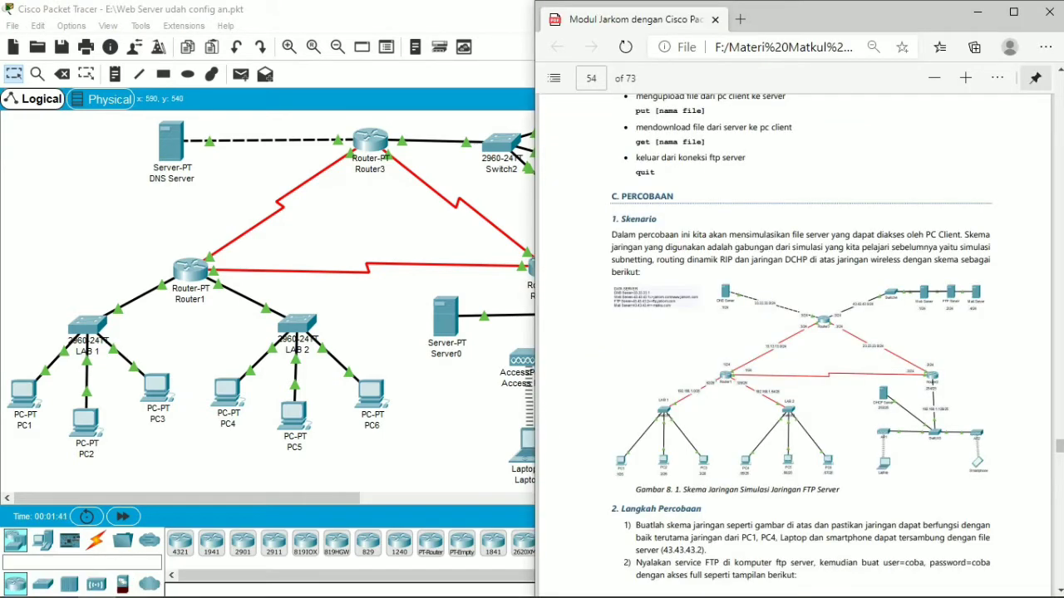
scroll(1033, 482, "down", 3)
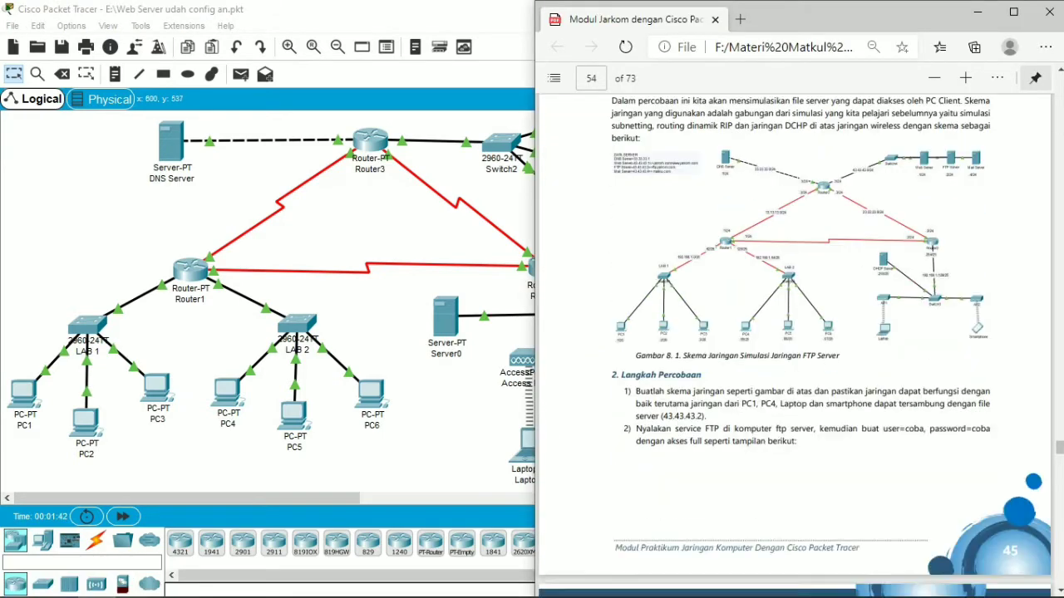
scroll(795, 346, "down", 2)
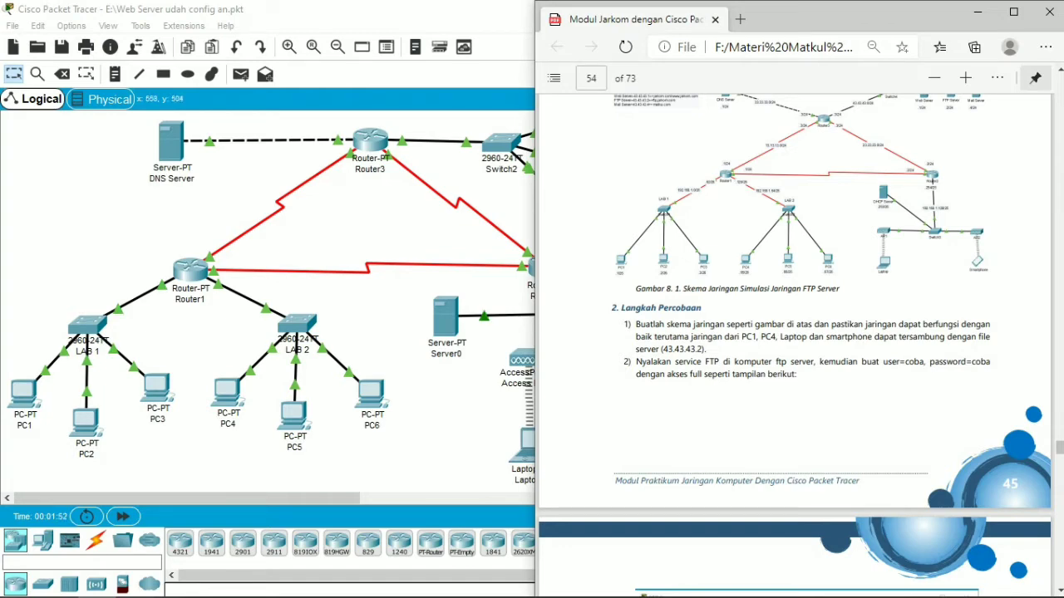
left_click(432, 419)
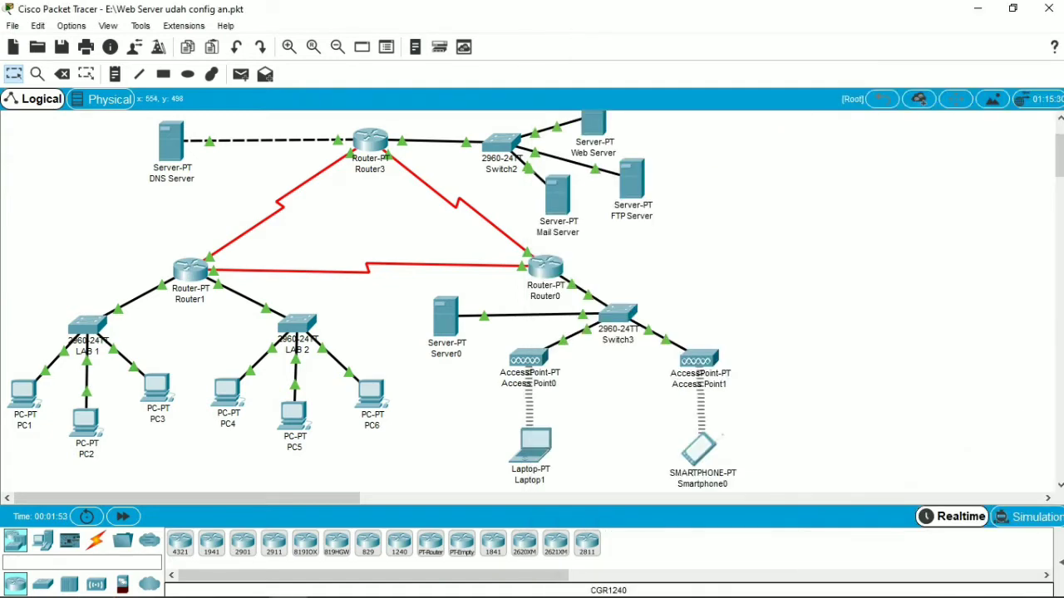
mouse_move(632, 181)
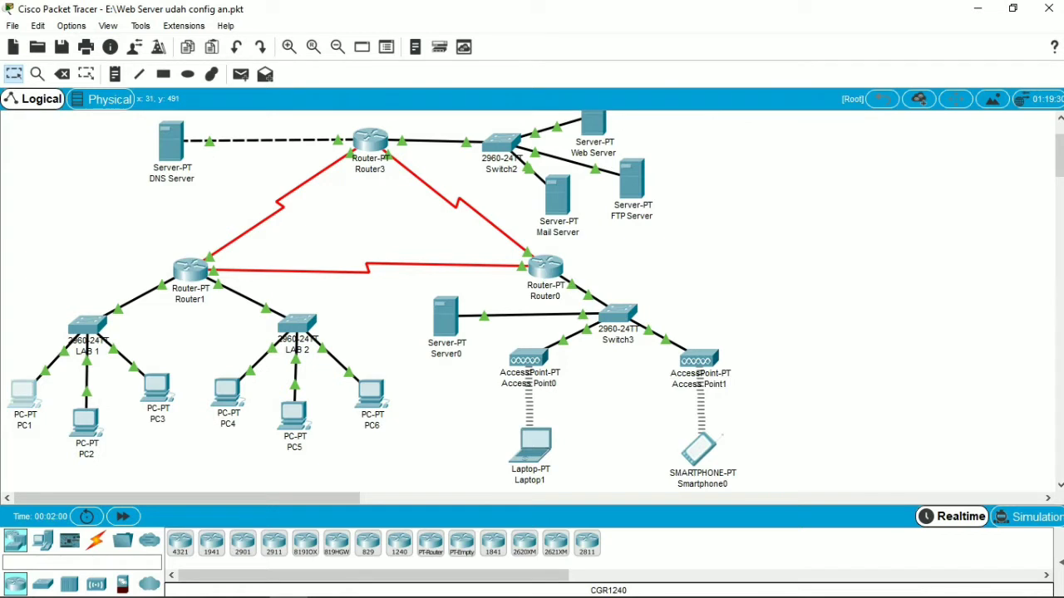
Step: Ping the FTP server at 43.43.43.3 from the Command Prompt of PC1 in LAB 1
left_click(23, 392)
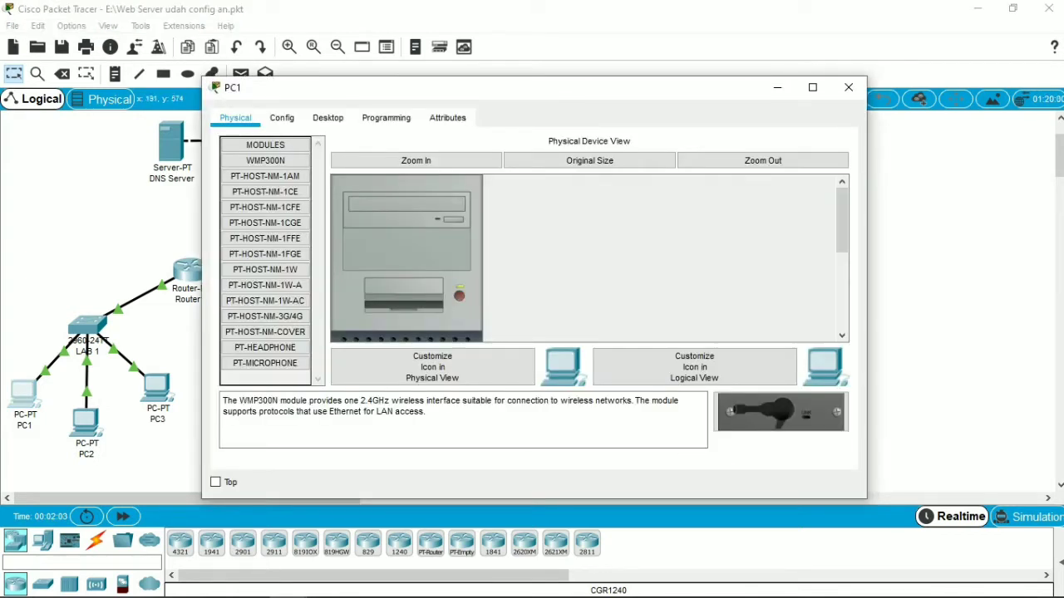
left_click(327, 118)
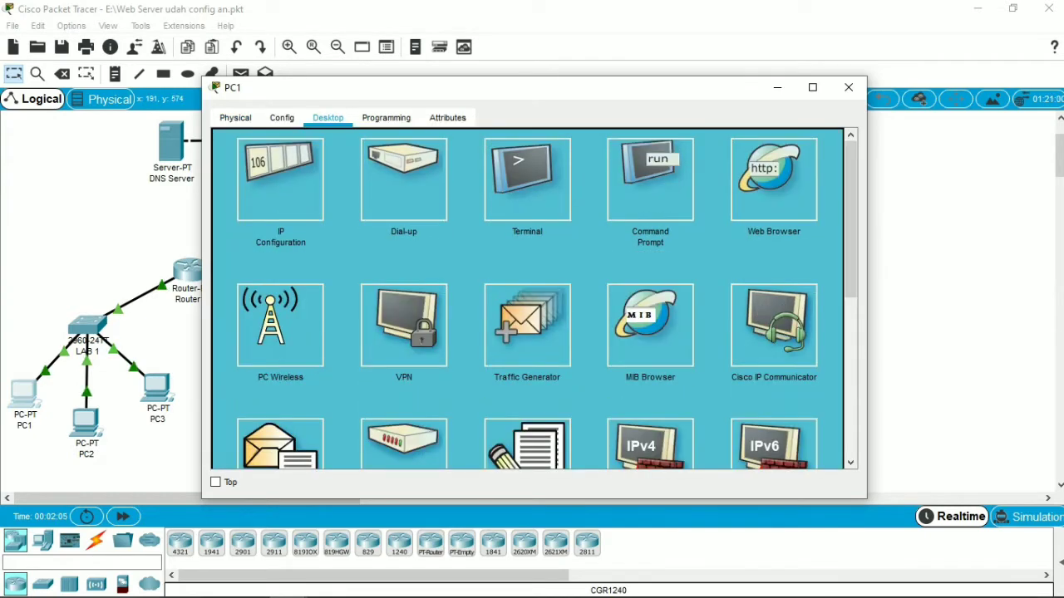
left_click(650, 181)
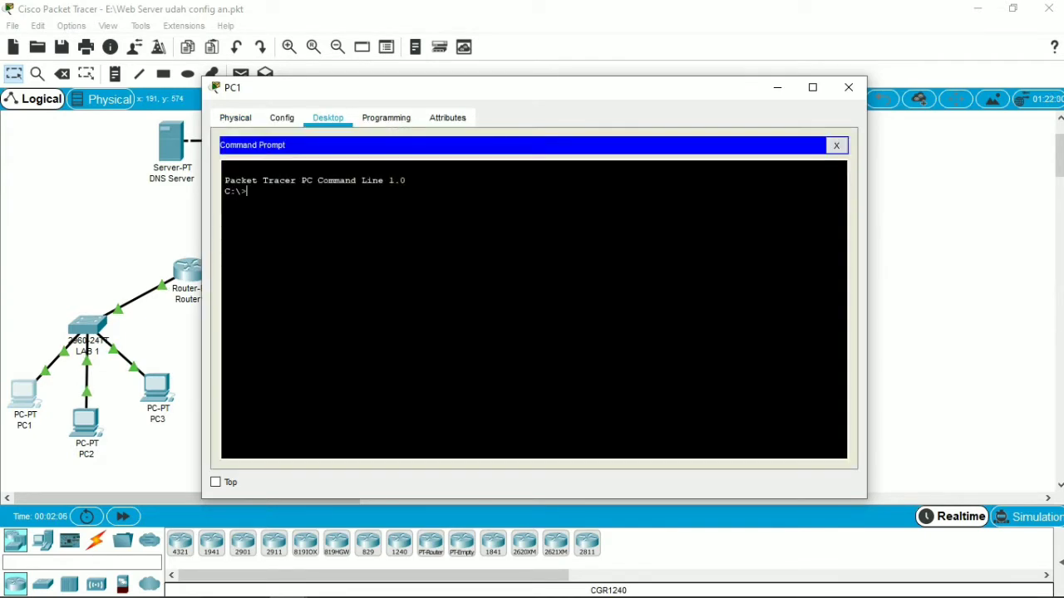
type("ping 43.43.43.3")
key("Return")
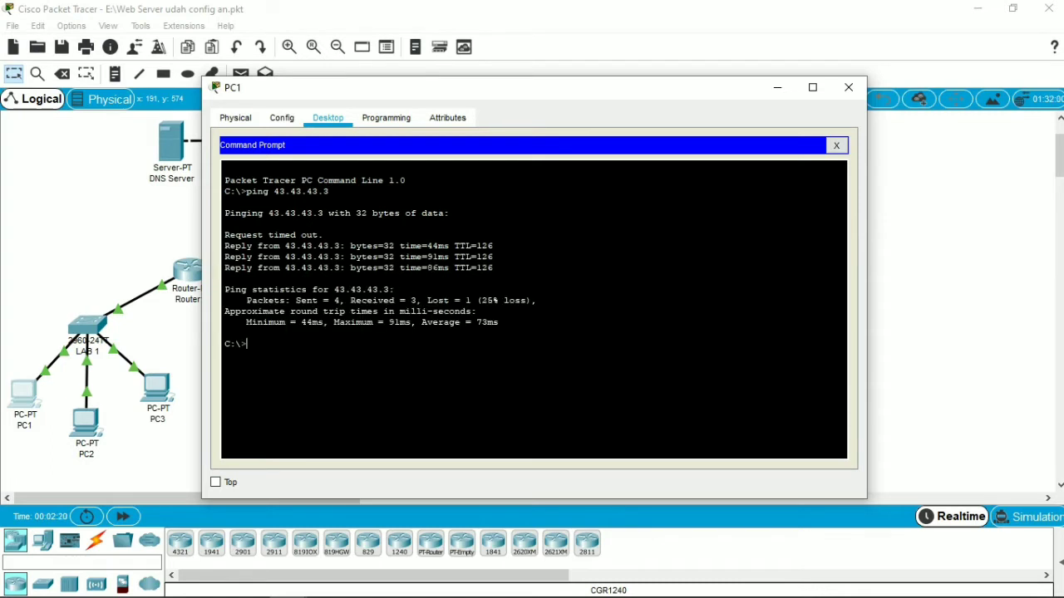
Step: Repeat the ping to 43.43.43.3 from PC1 and close the PC1 window
type("ping 43.43.43.3")
key("Return")
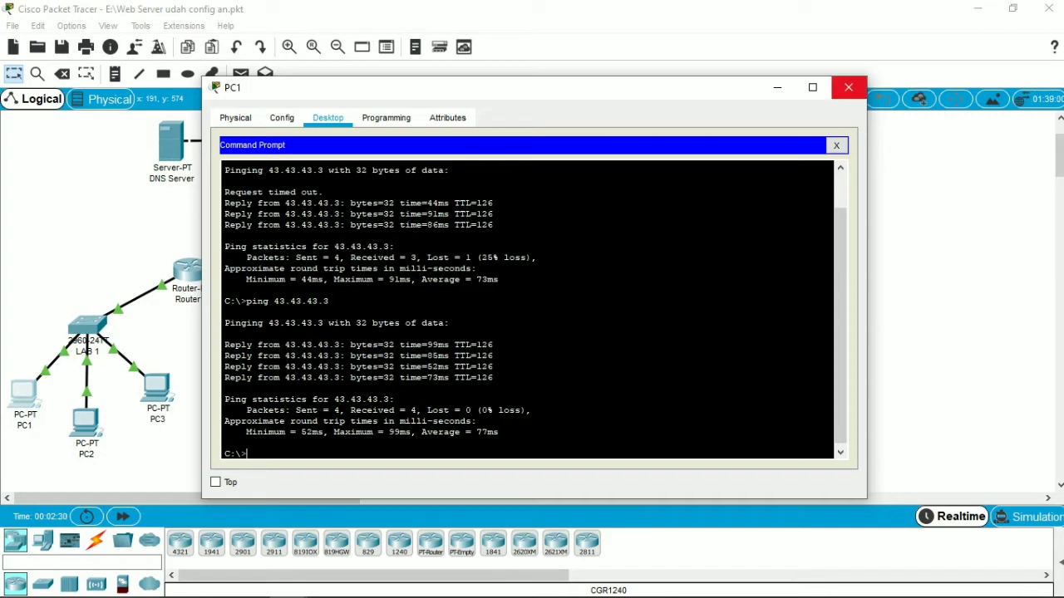
left_click(848, 87)
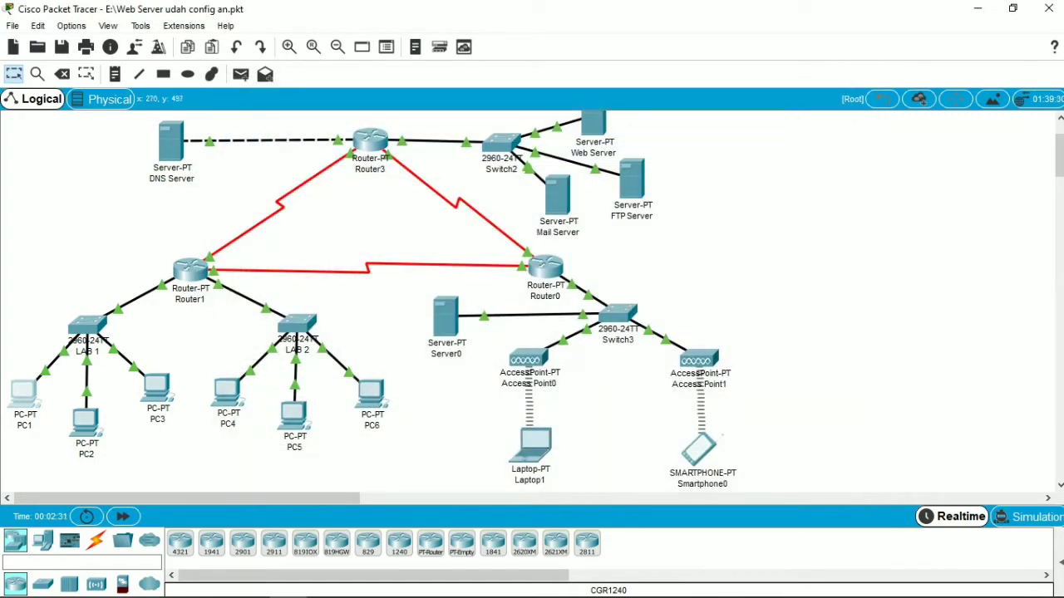
Step: Ping the FTP server at 43.43.43.3 from PC4's Command Prompt and close the PC4 window
left_click(227, 391)
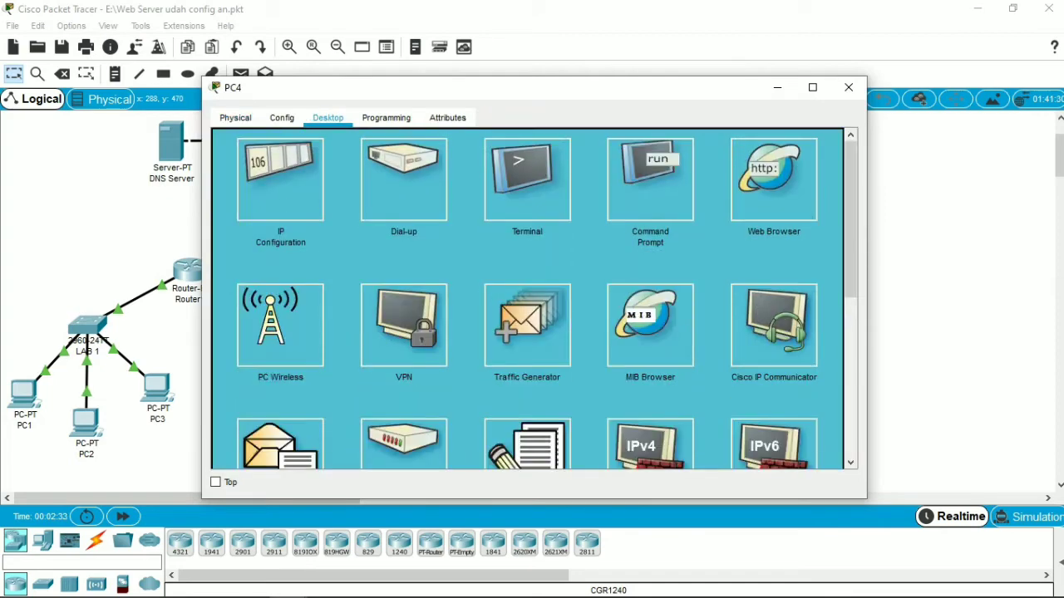
left_click(650, 179)
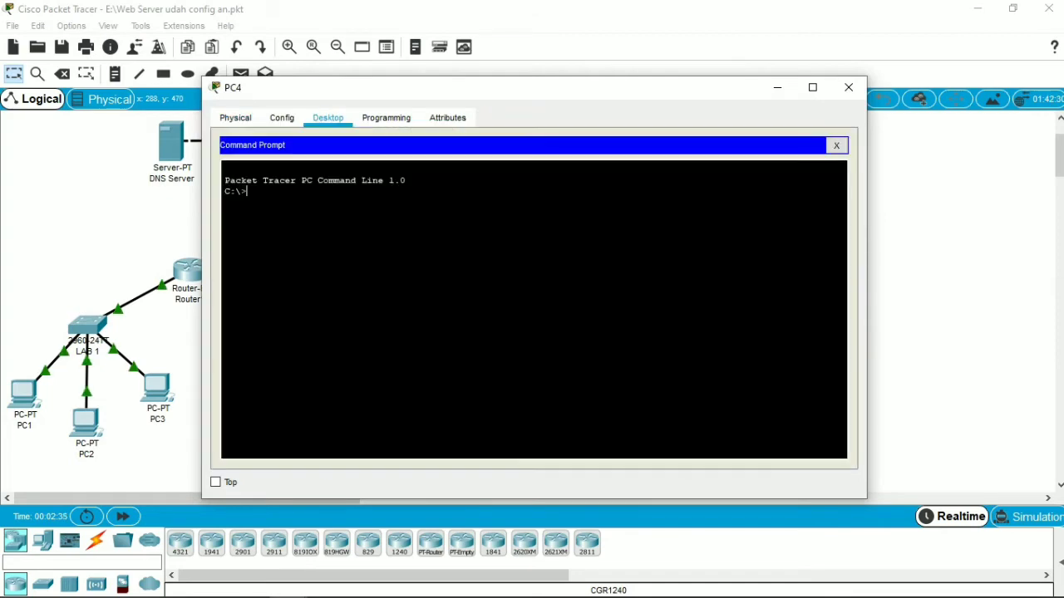
type("pi")
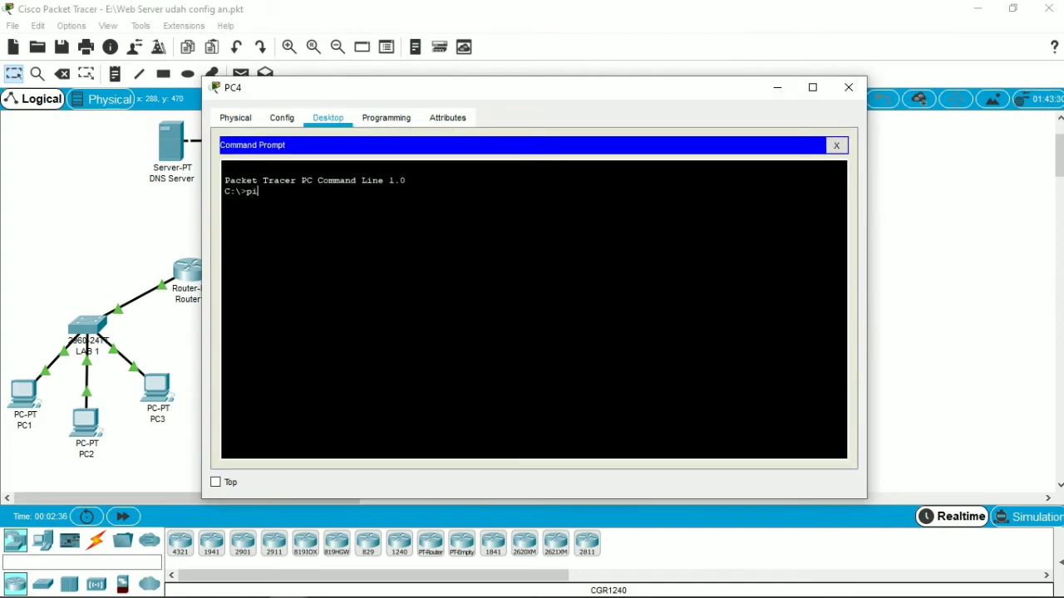
type("ng 43.43.43.3")
key("Return")
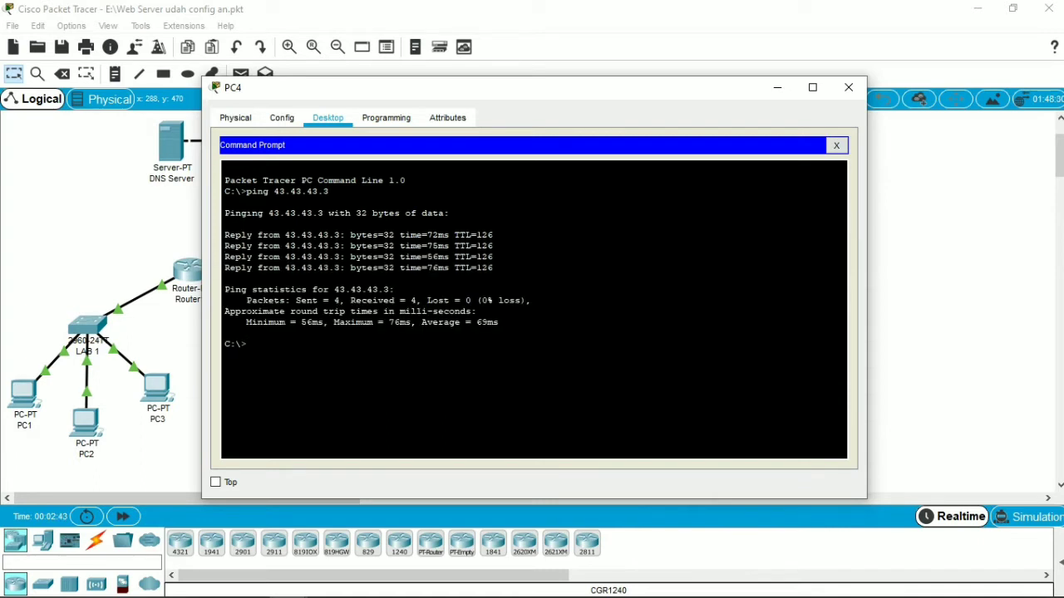
left_click(848, 87)
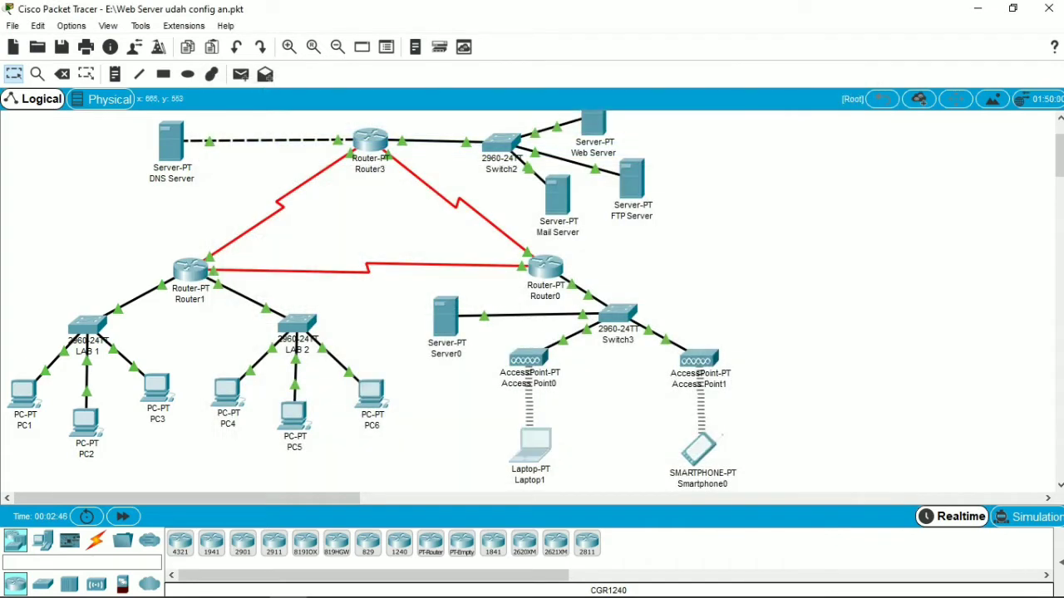
Step: Ping the FTP server at 43.43.43.3 from Laptop1's Command Prompt and close the Laptop1 window
left_click(532, 445)
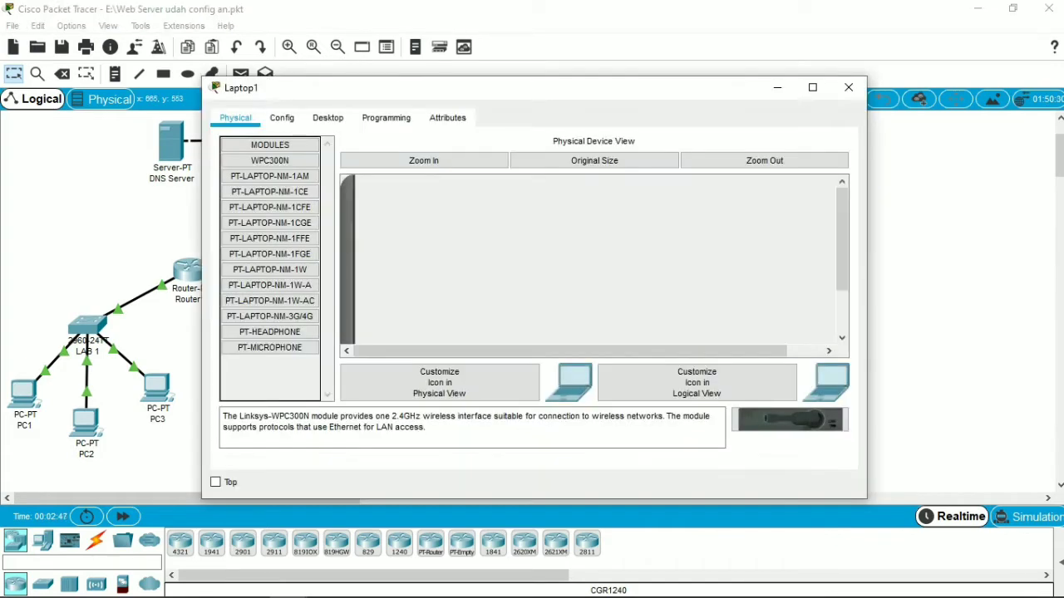
left_click(327, 118)
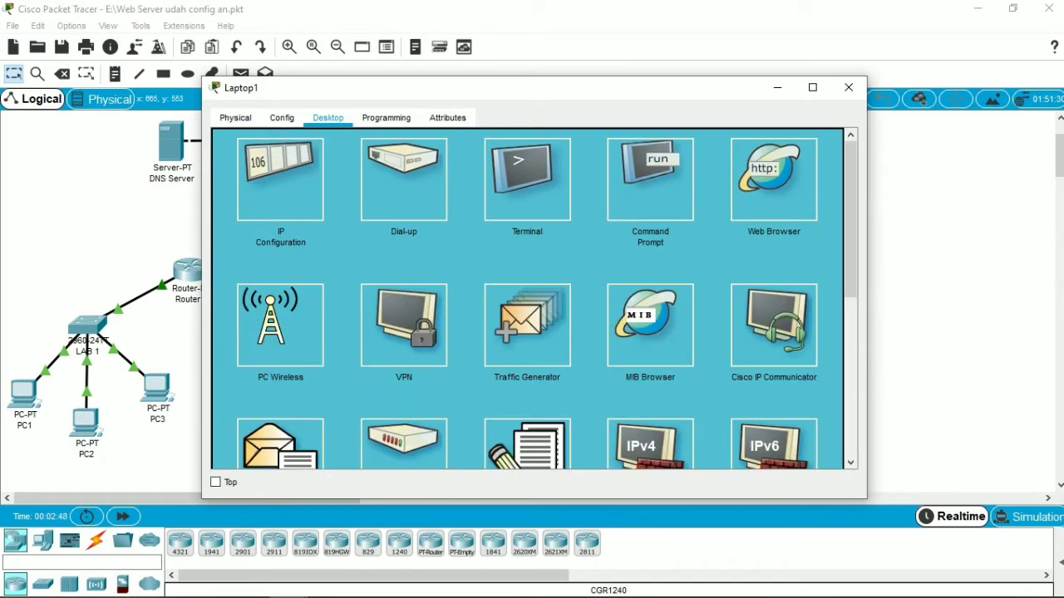
left_click(650, 179)
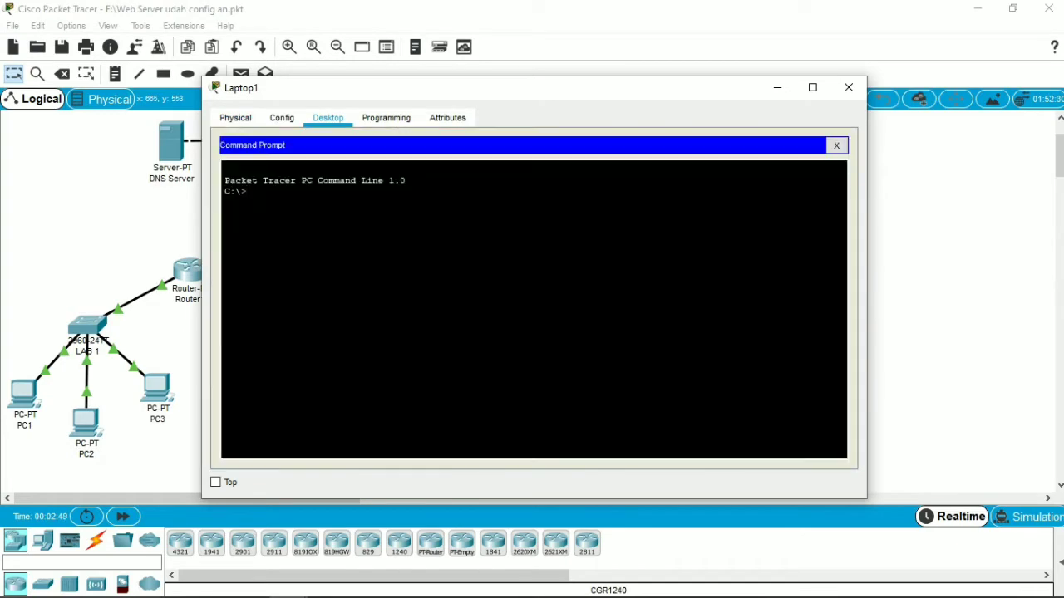
type("ping 43.43.43.3")
key("Return")
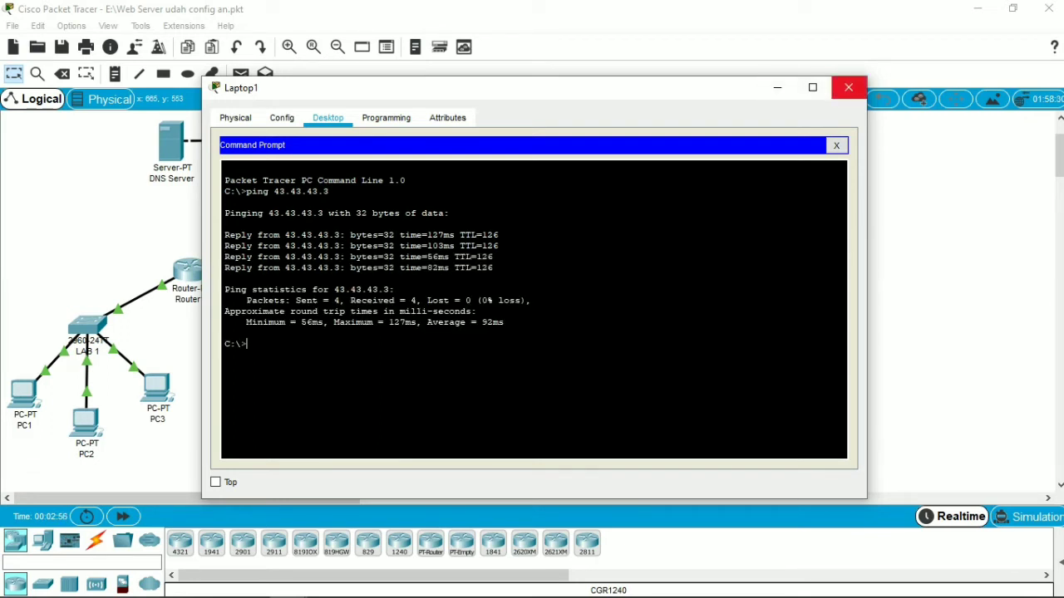
left_click(847, 87)
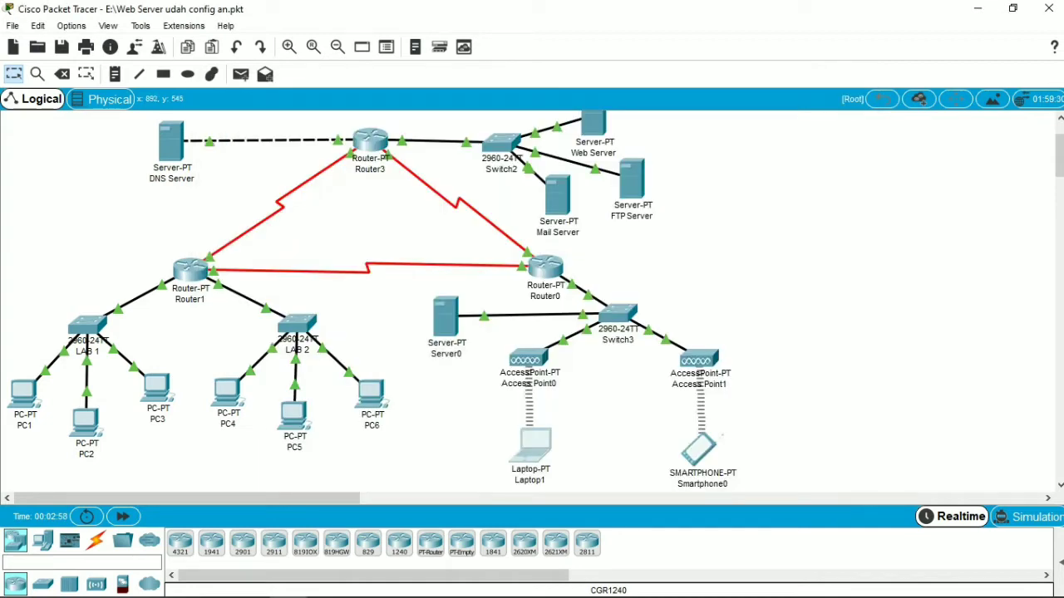
Step: Ping the FTP server at 43.43.43.3 from Smartphone0's Command Prompt and close the Smartphone0 window
left_click(700, 448)
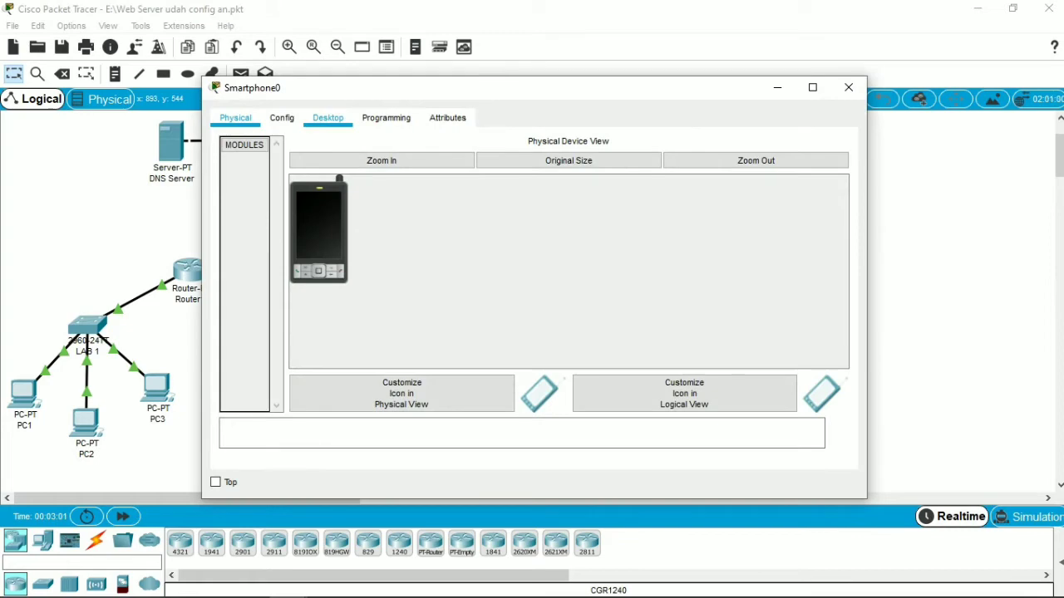
left_click(327, 118)
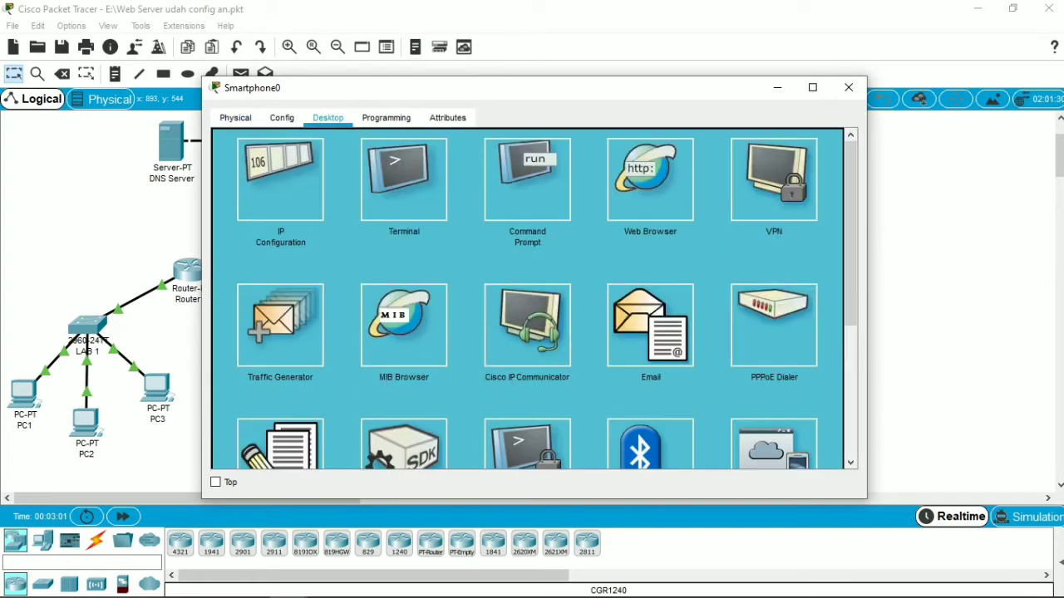
left_click(527, 180)
type("ping")
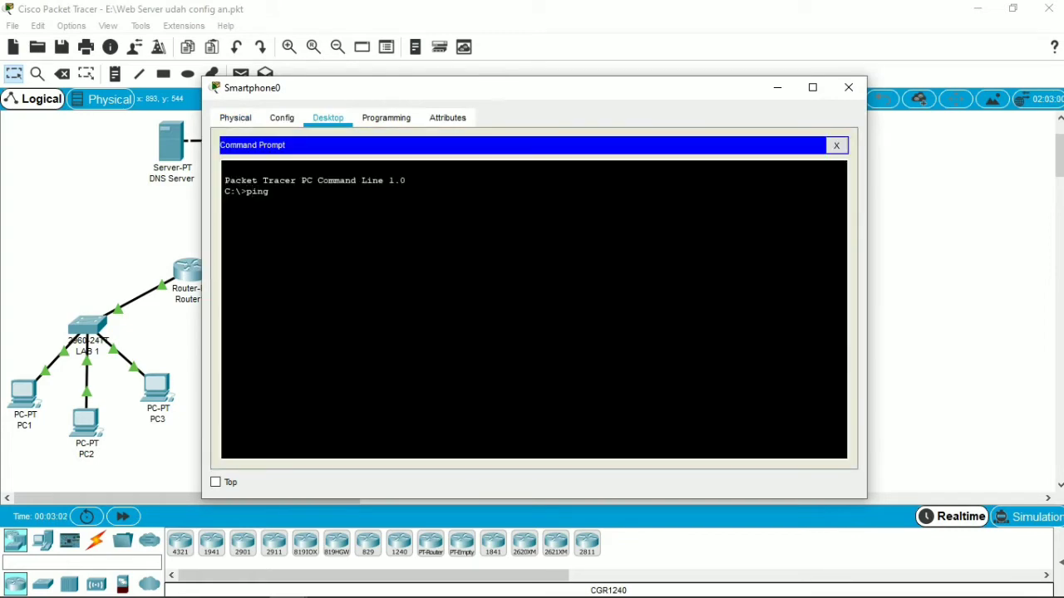
type(" 43.43.43.3")
key("Return")
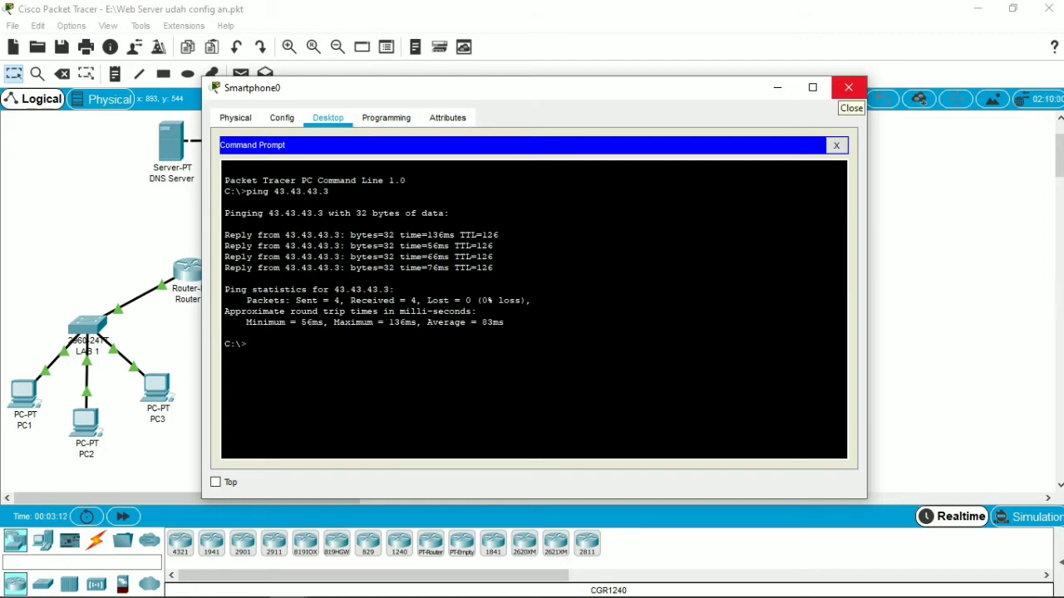
left_click(848, 87)
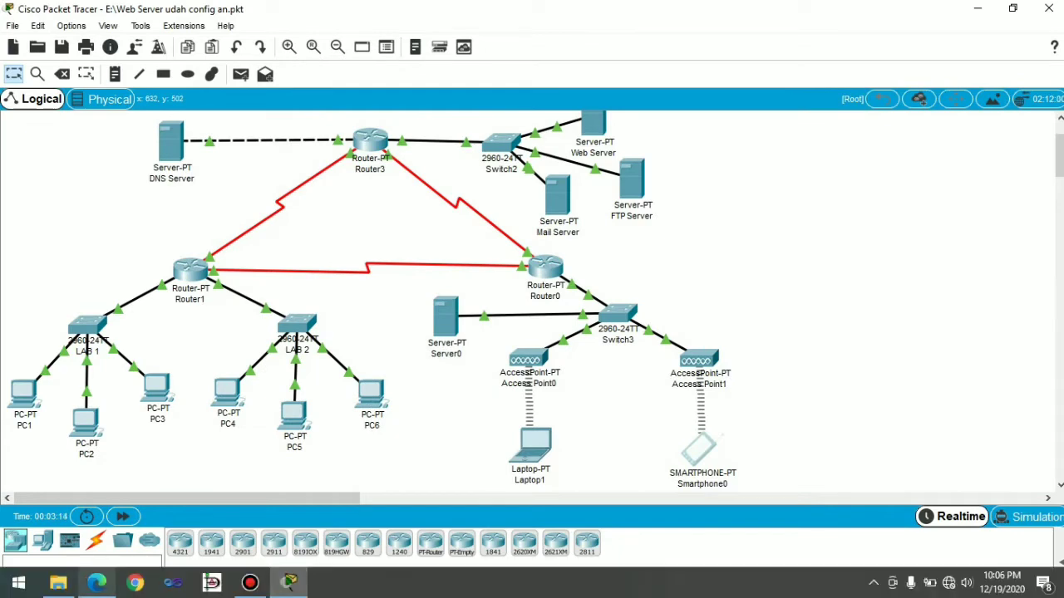
Step: Switch to the PDF module in Microsoft Edge to read the FTP service and user setup instructions, and return to Packet Tracer
left_click(97, 583)
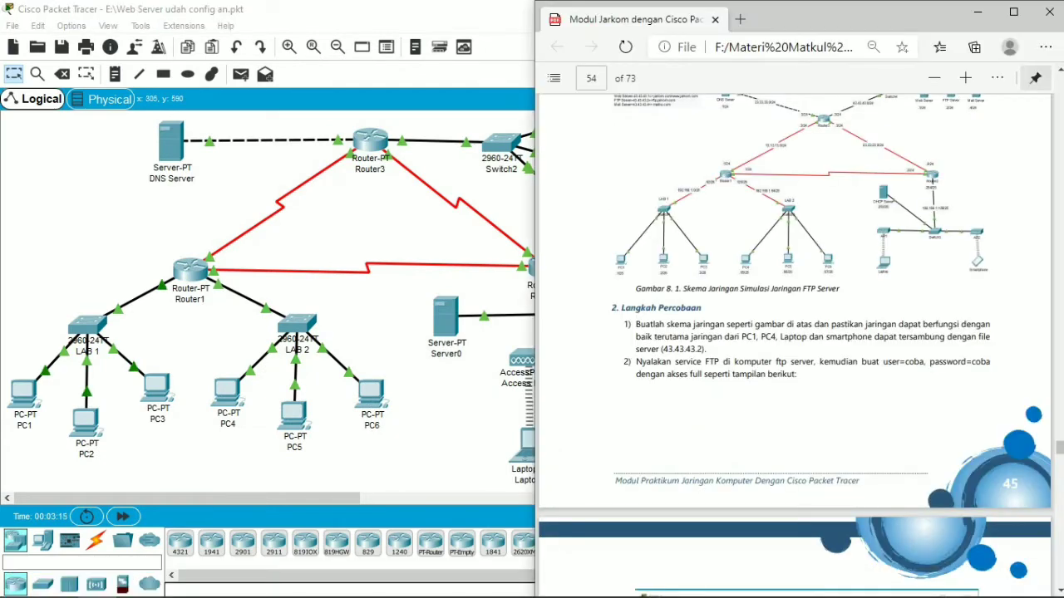
scroll(793, 333, "down", 1)
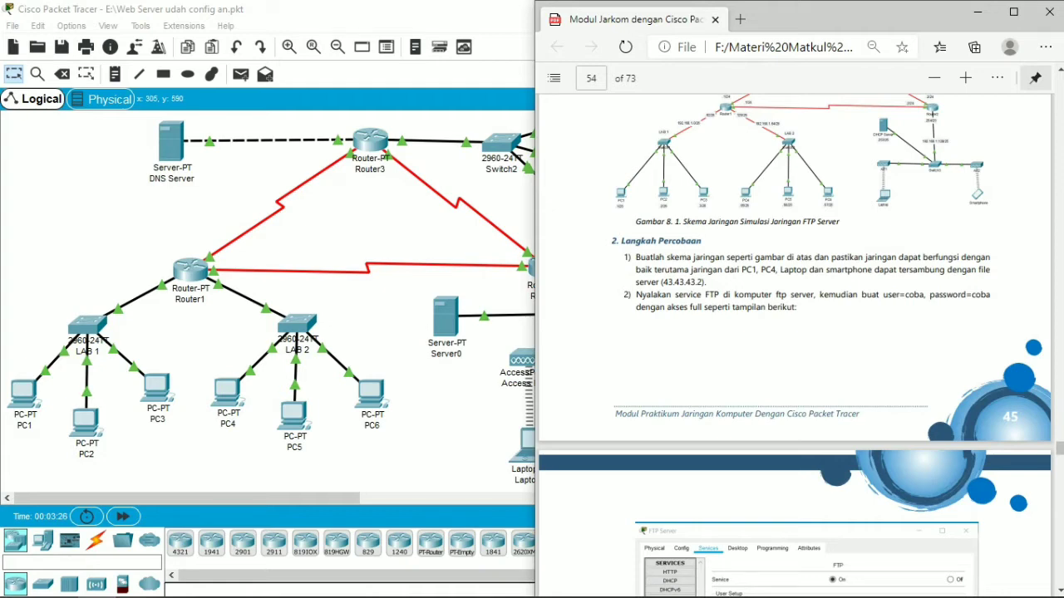
scroll(794, 345, "down", 3)
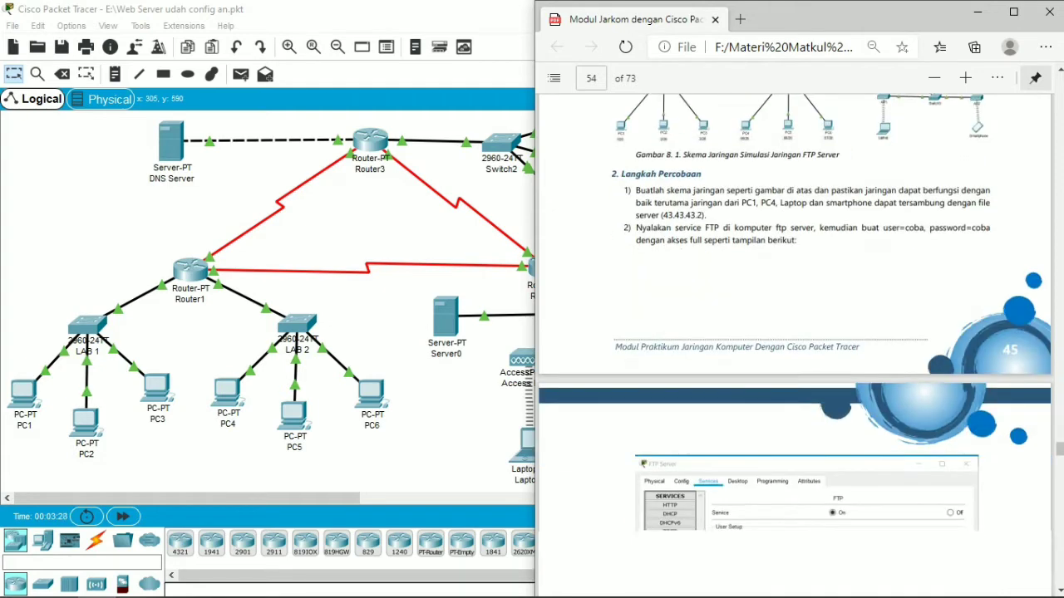
scroll(794, 345, "down", 2)
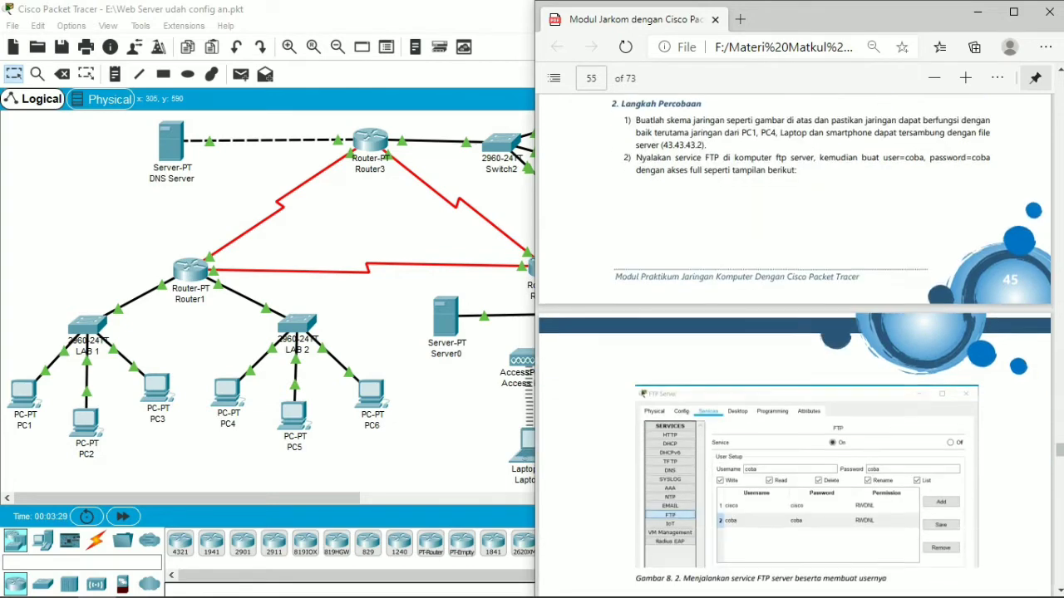
scroll(794, 345, "down", 3)
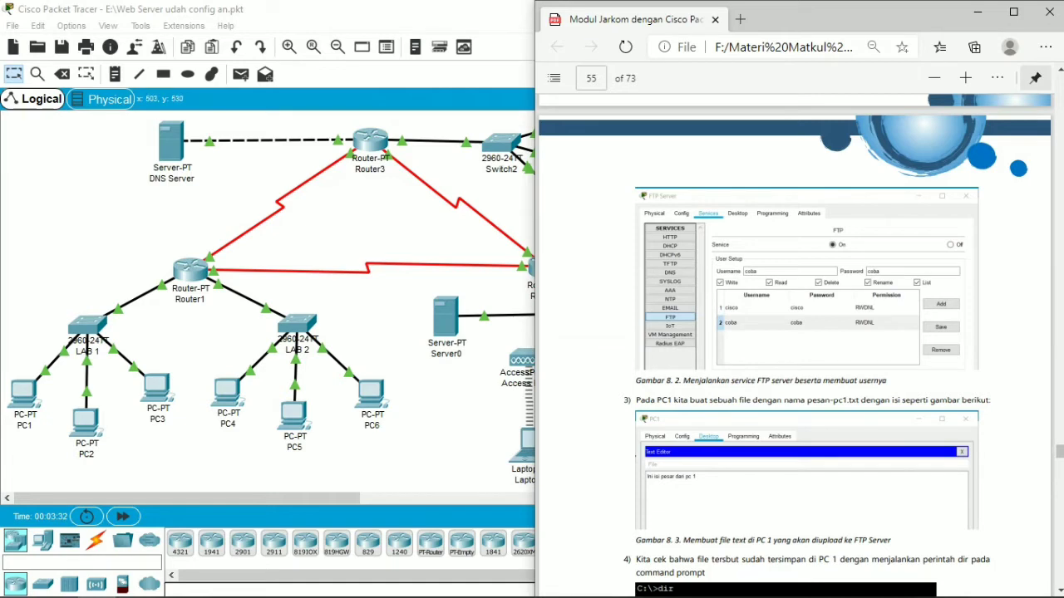
key("alt+Tab")
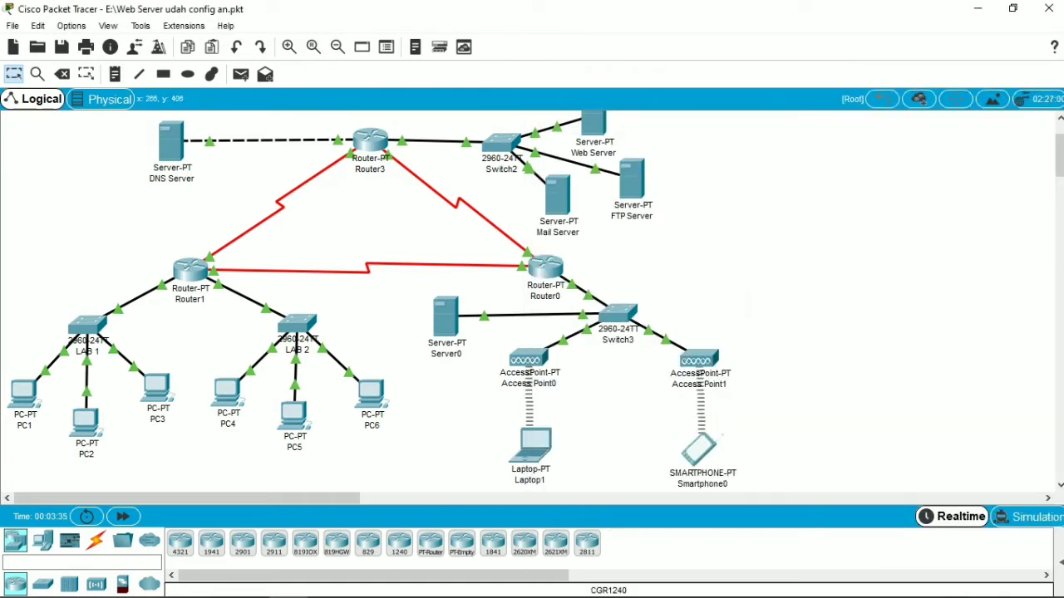
mouse_move(287, 596)
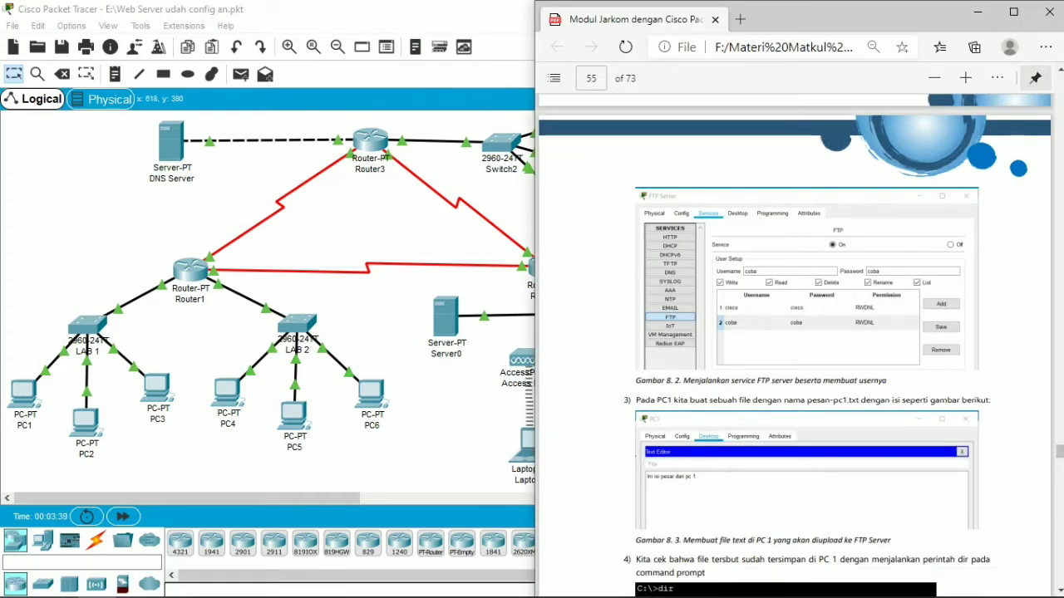
left_click(480, 313)
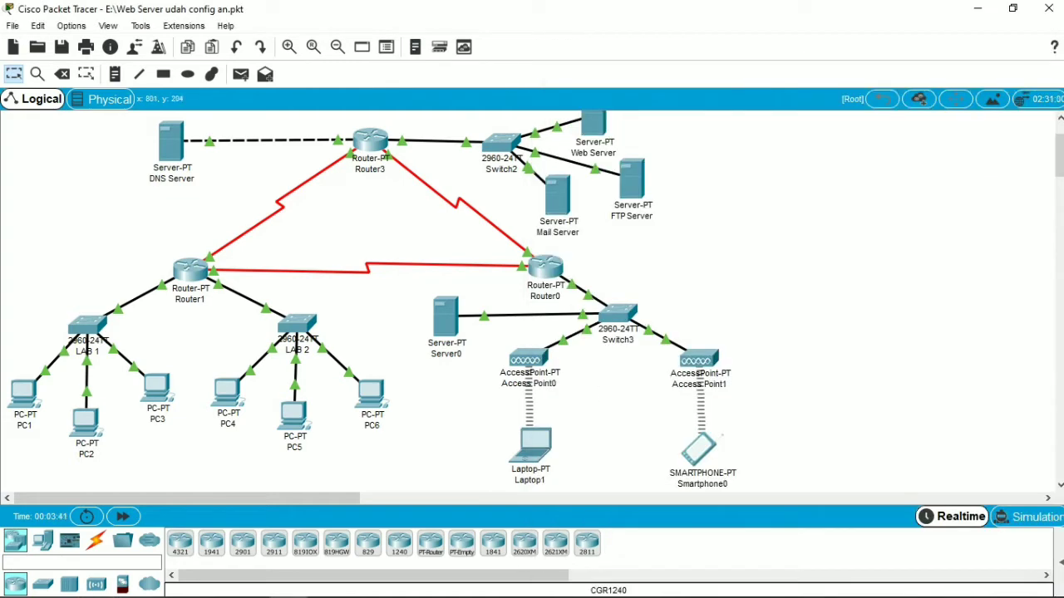
Step: Open the FTP service settings on the FTP Server and enter the username coba and the account password for a new user
left_click(632, 179)
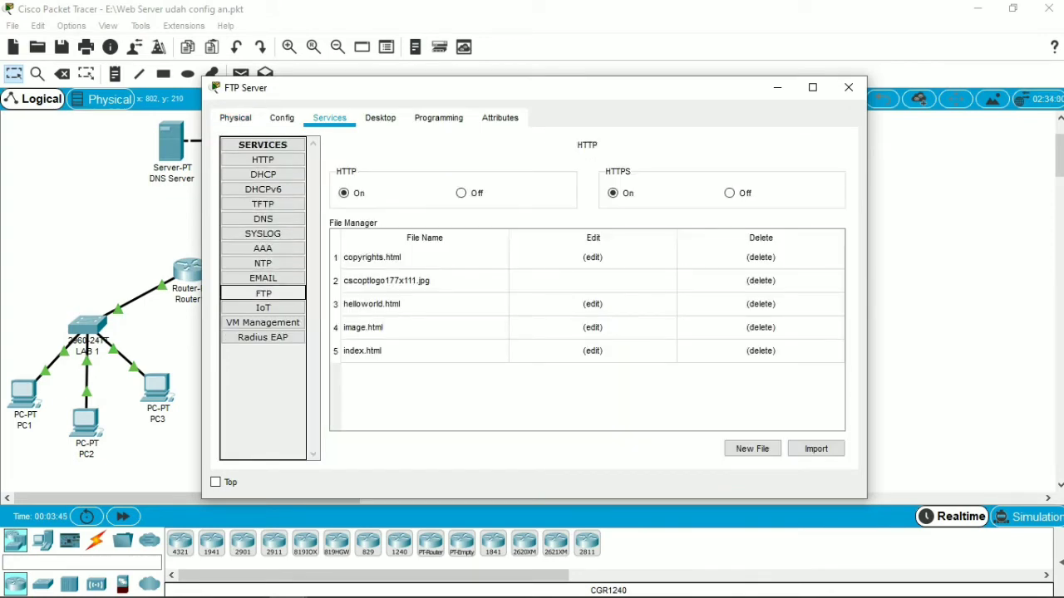
left_click(262, 294)
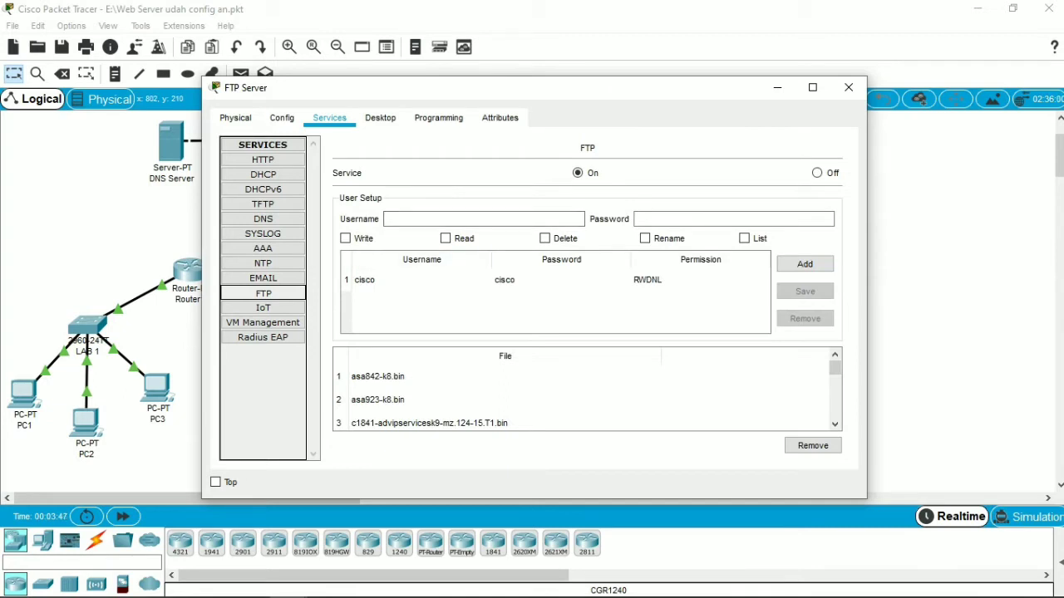
left_click(466, 219)
type("coba")
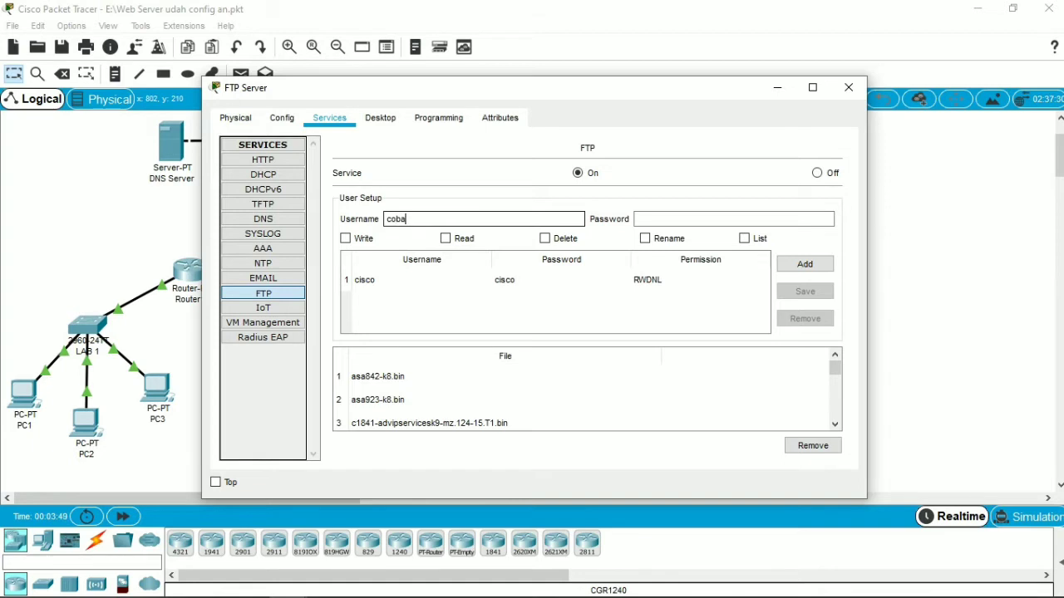
key("Tab")
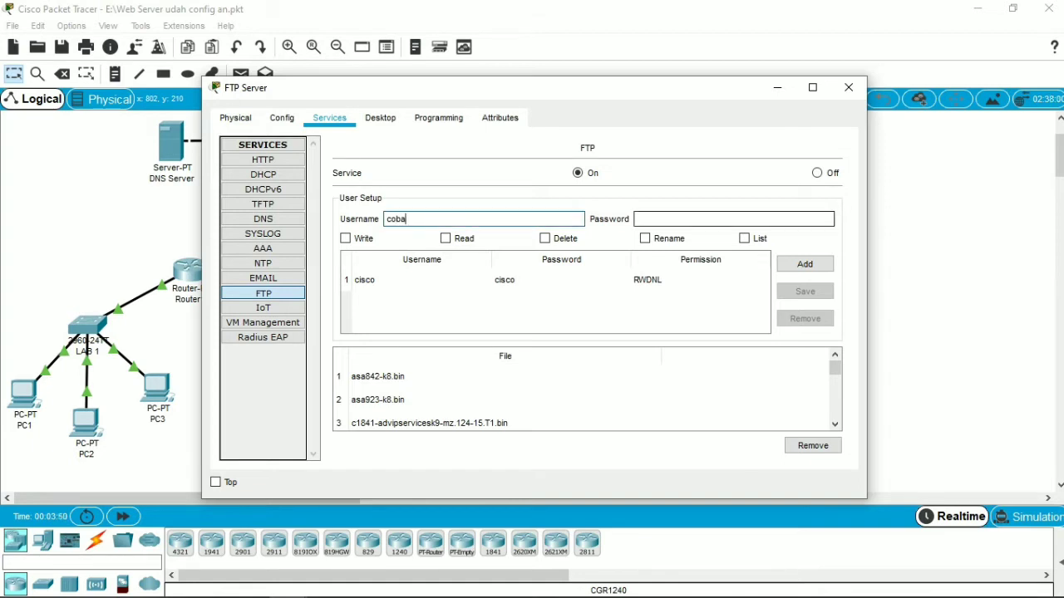
type("coba")
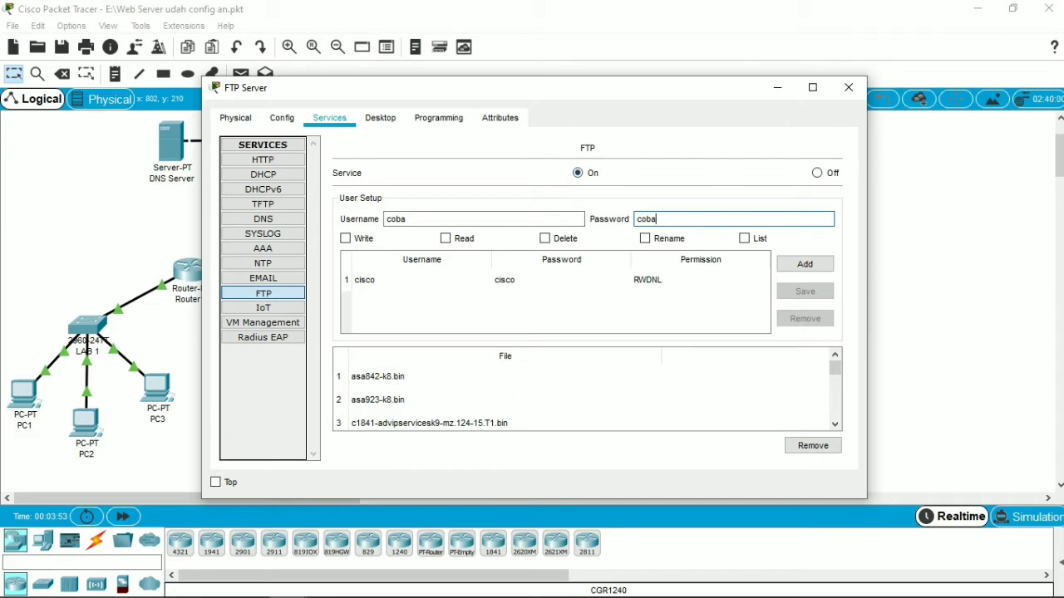
Step: Grant the new FTP user Write, Read, Delete, Rename and List permissions, add the account, and close the FTP Server window
left_click(345, 238)
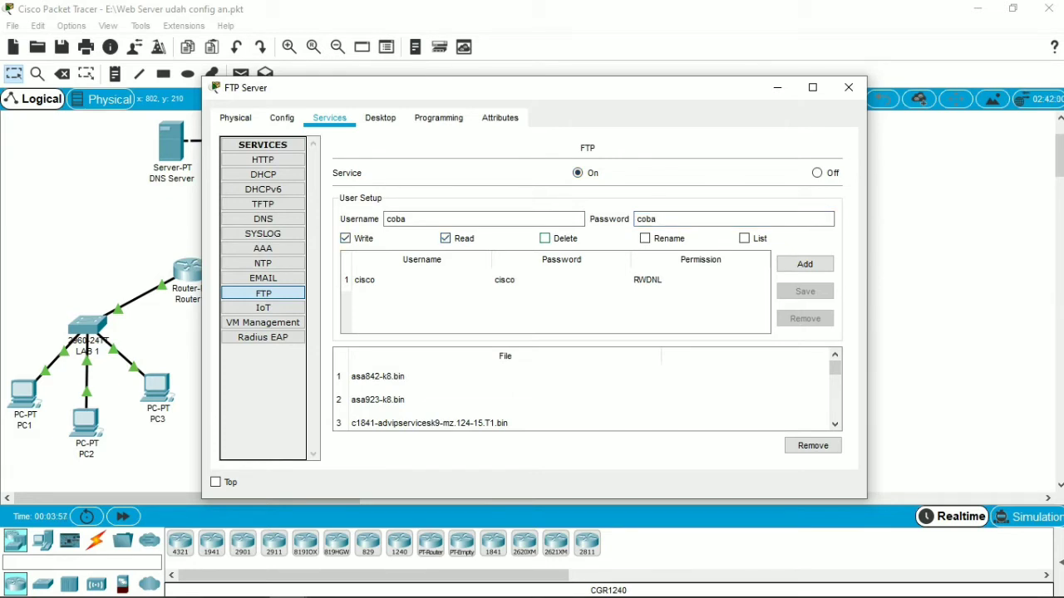
left_click(545, 239)
left_click(645, 239)
left_click(744, 239)
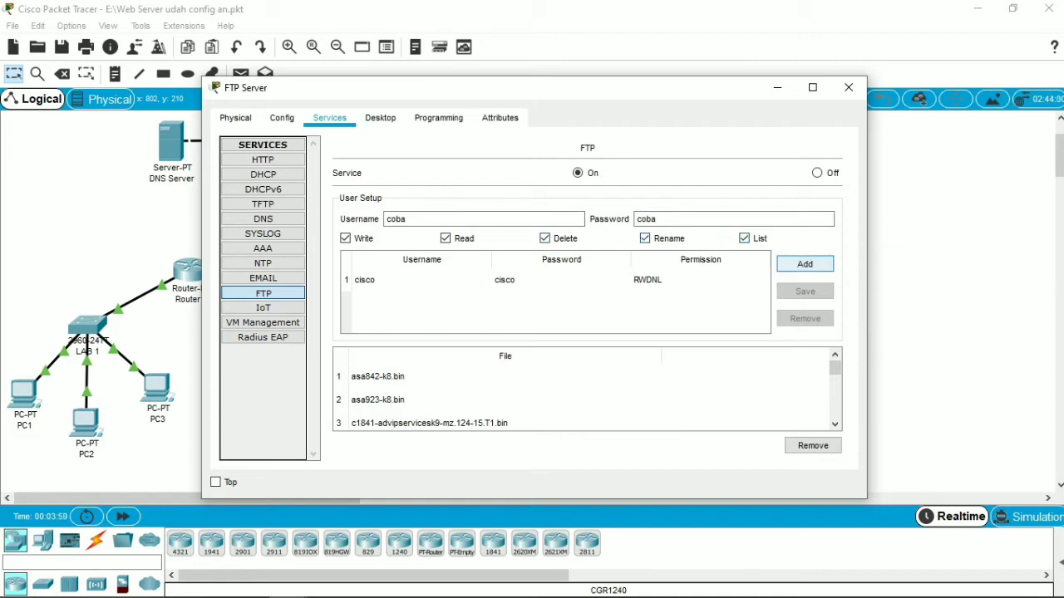
left_click(804, 264)
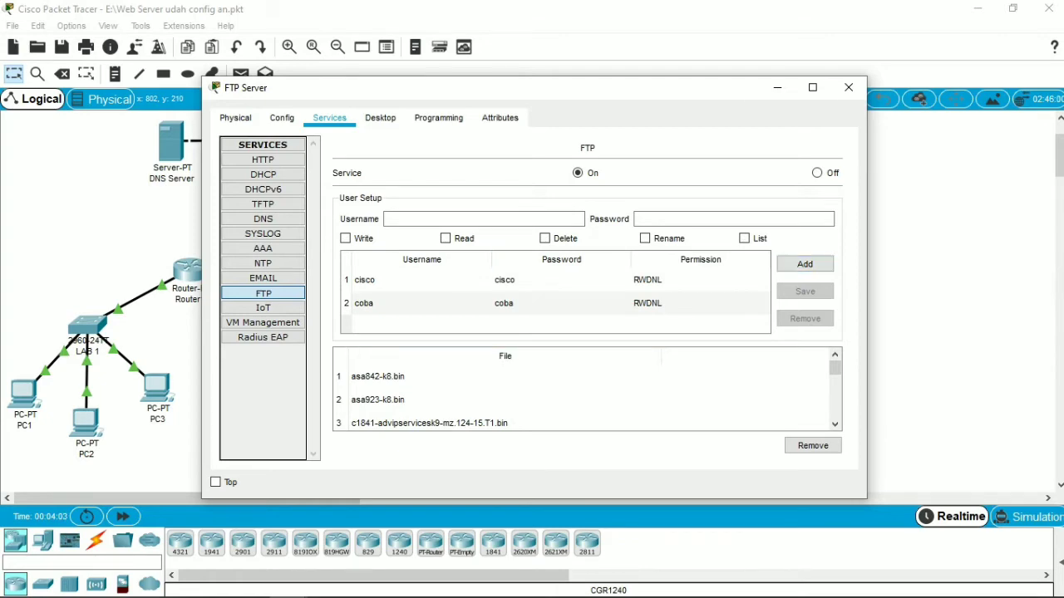
left_click(848, 87)
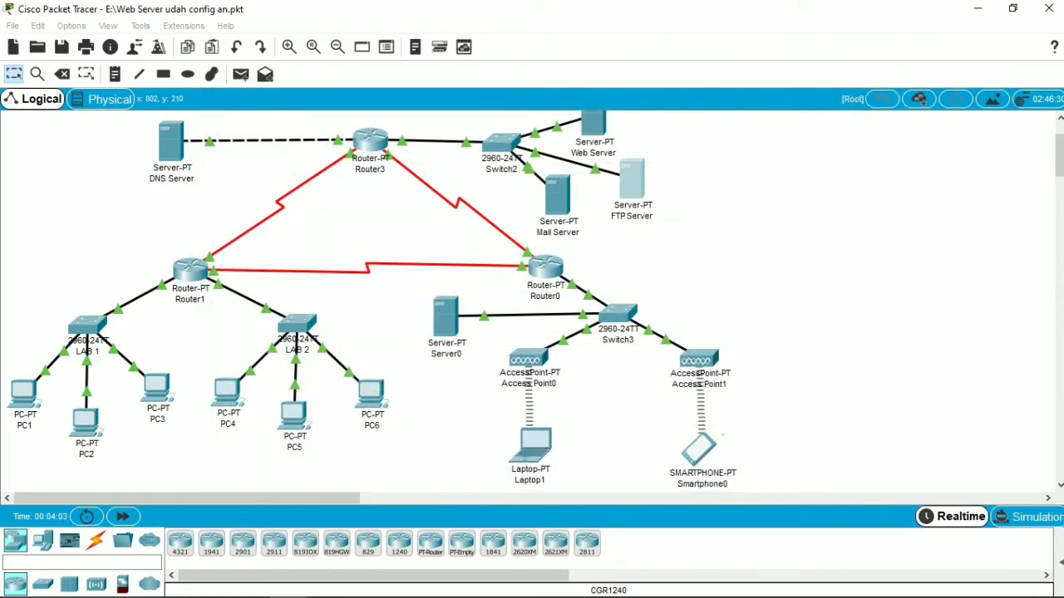
Step: Switch to the PDF module in Microsoft Edge to read the instructions for creating PC1's text file, and return to Packet Tracer
left_click(97, 582)
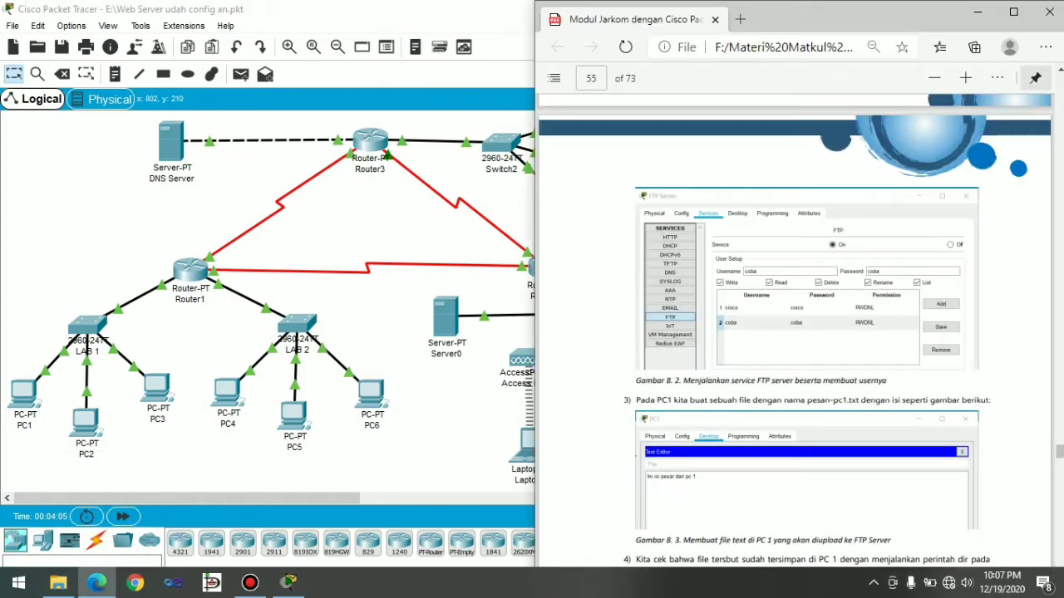
scroll(748, 399, "down", 1)
scroll(794, 349, "down", 2)
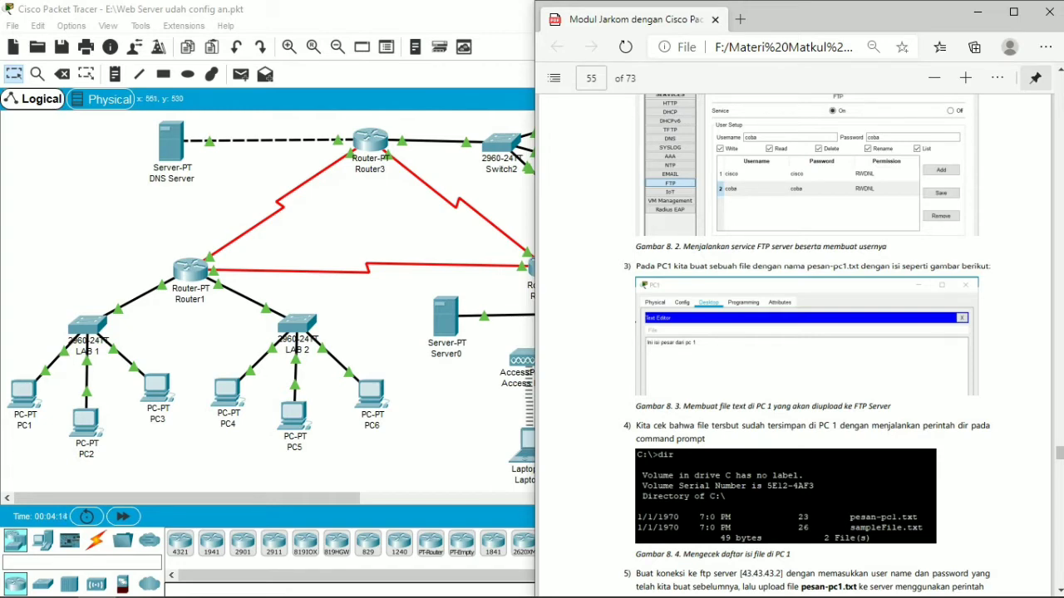
left_click(437, 435)
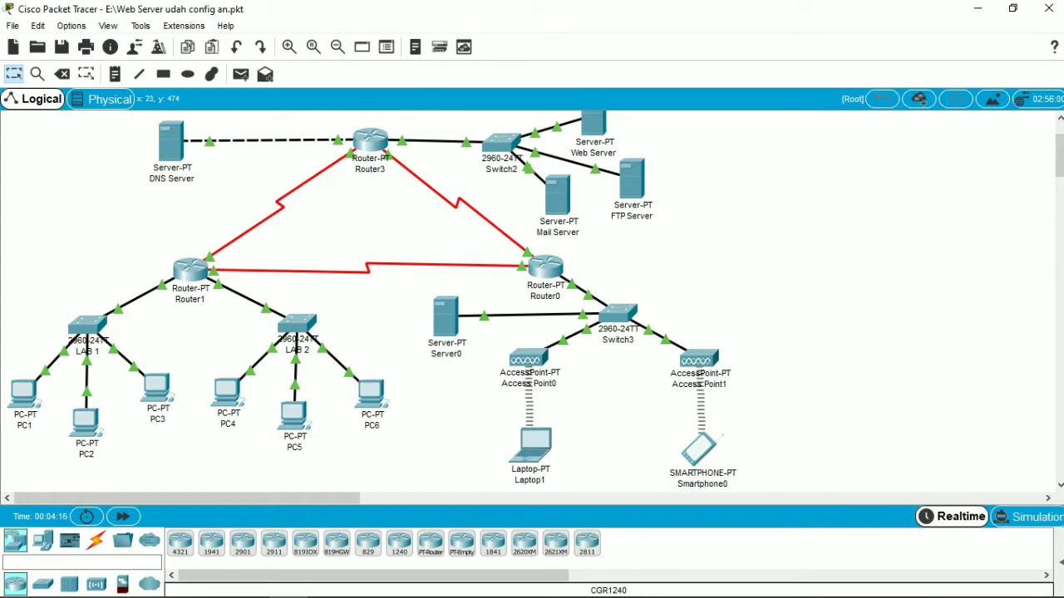
Step: Write "ini isi pesan dari PC 1" in a new document in PC1's Text Editor
left_click(23, 392)
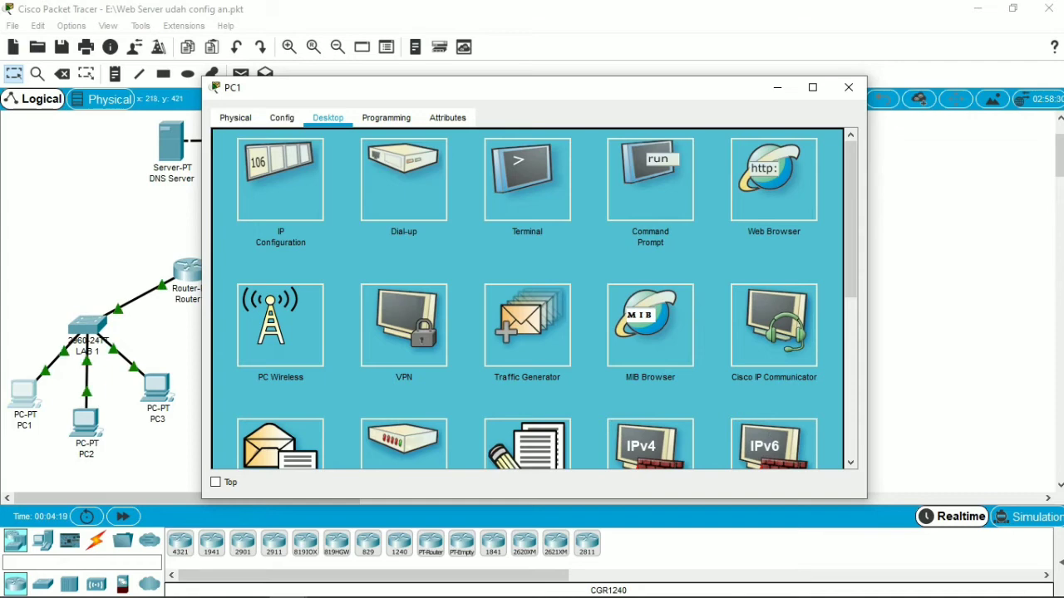
left_click_drag(851, 241, 850, 294)
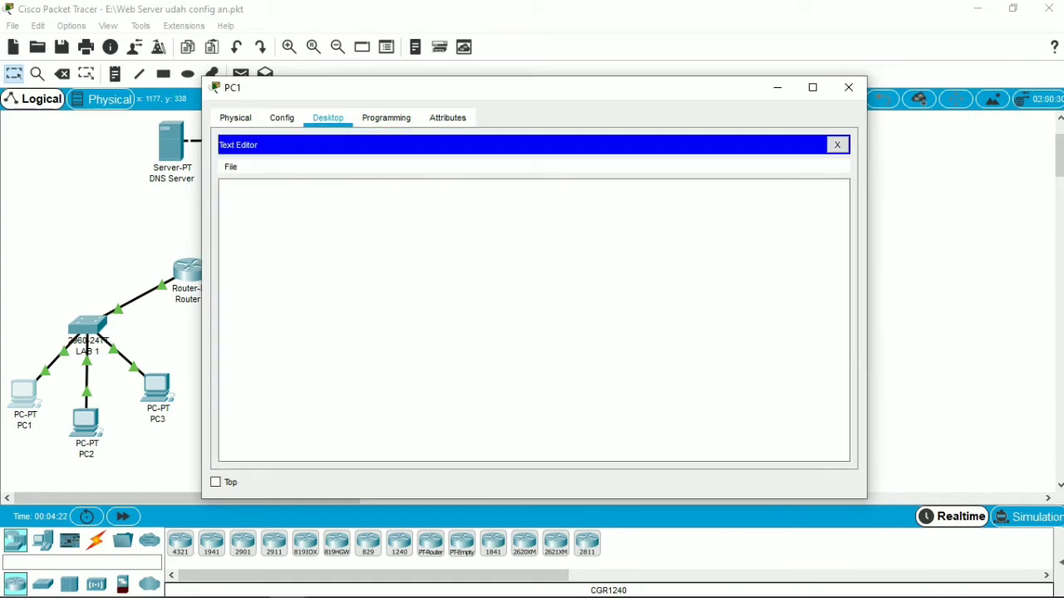
left_click(527, 341)
left_click(222, 188)
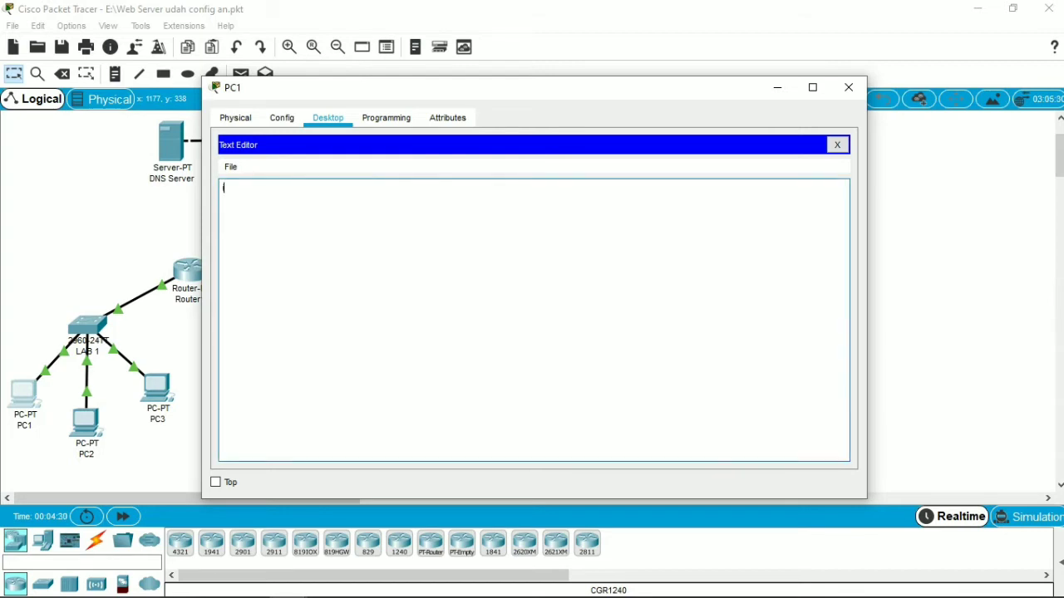
type("ini isi pesan dari PC 1")
Step: Save the Text Editor document on PC1 as pesan-pc1.txt and close the PC1 window
left_click(231, 167)
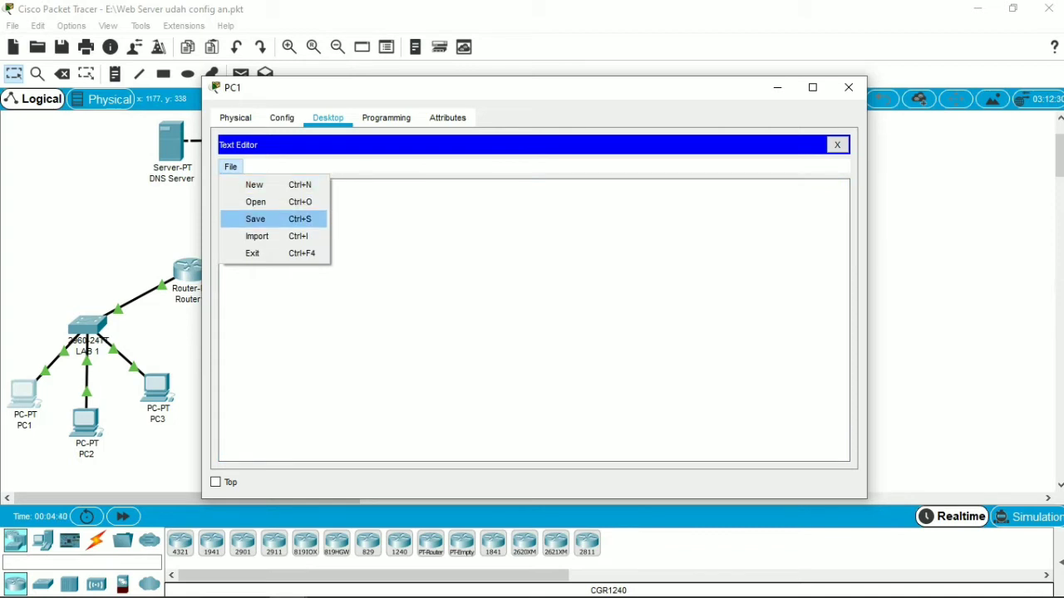
left_click(256, 219)
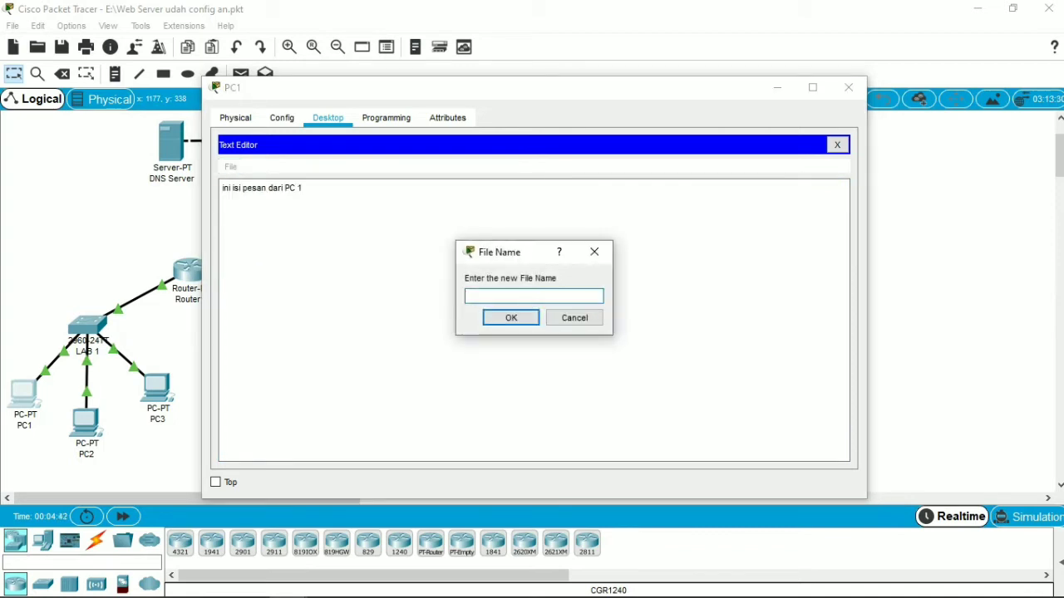
type("pesan-pc1")
key("Return")
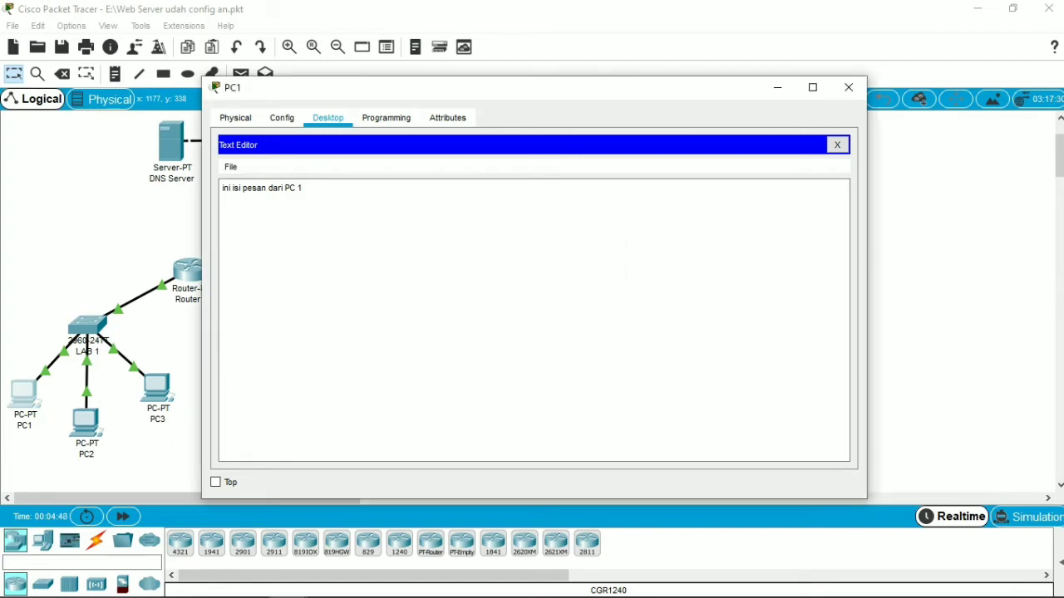
left_click(230, 167)
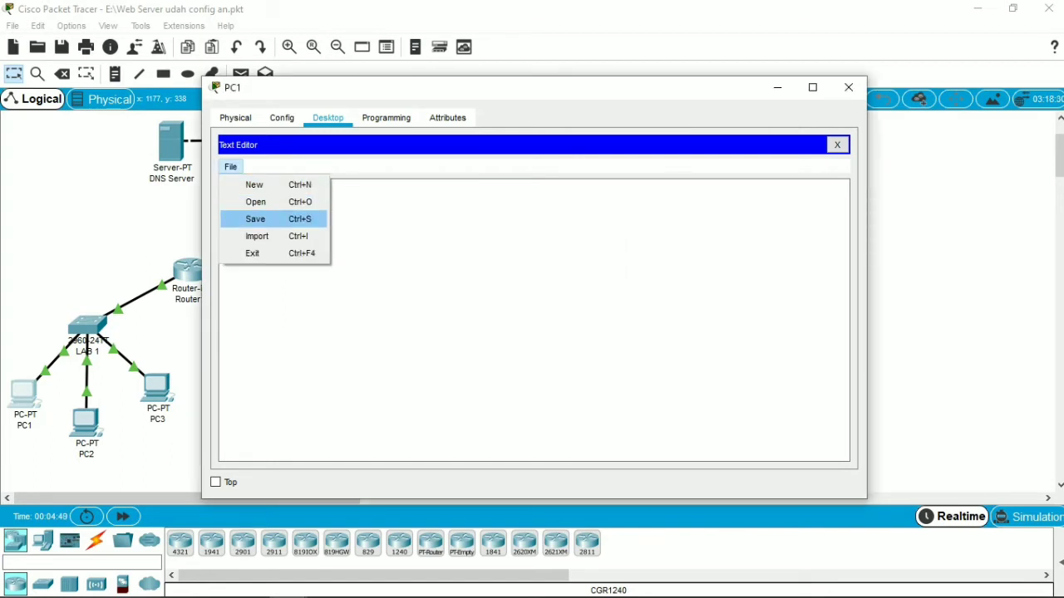
left_click(255, 219)
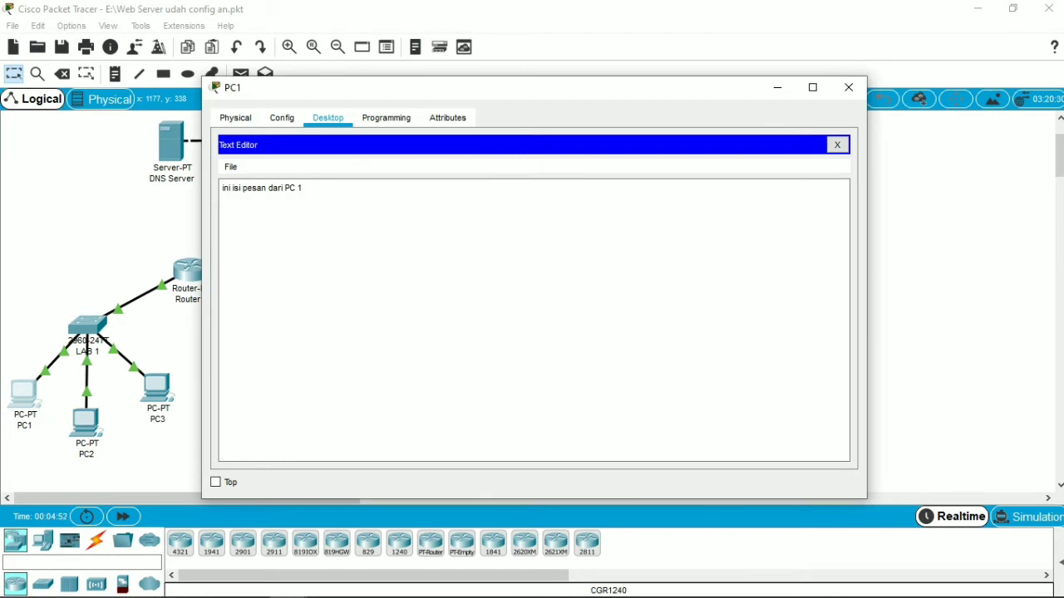
left_click(848, 88)
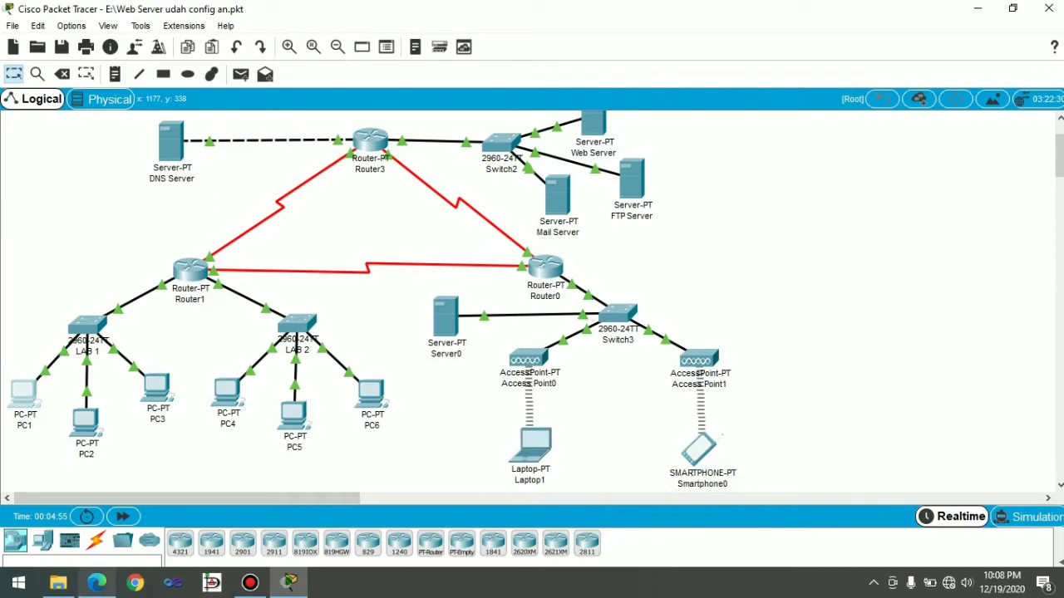
Step: Switch to the PDF module in Microsoft Edge to read the instruction for checking PC1's saved file, and return to Packet Tracer
left_click(97, 582)
scroll(798, 332, "down", 1)
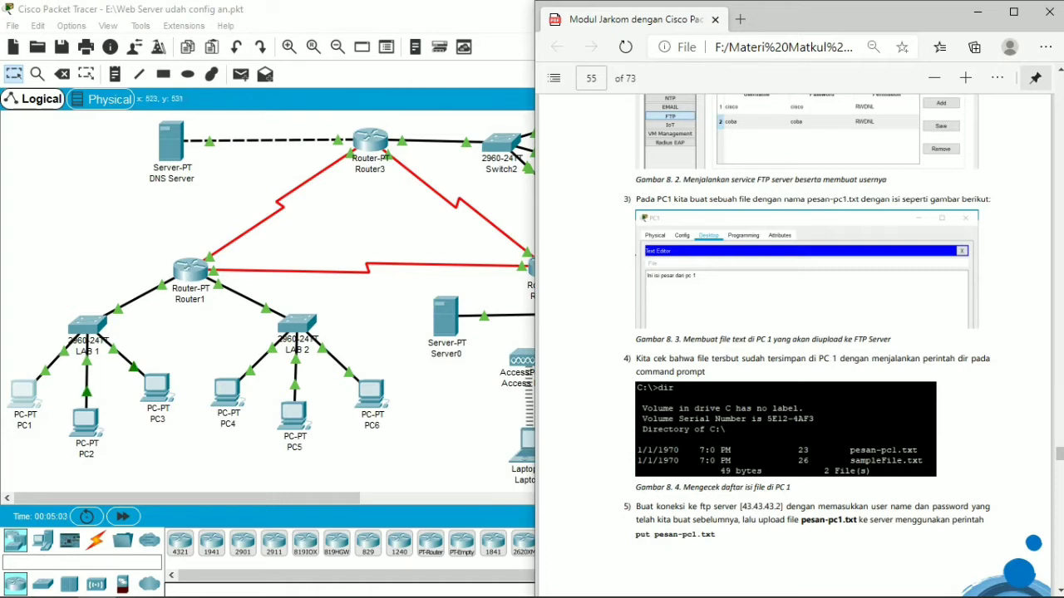
left_click(409, 453)
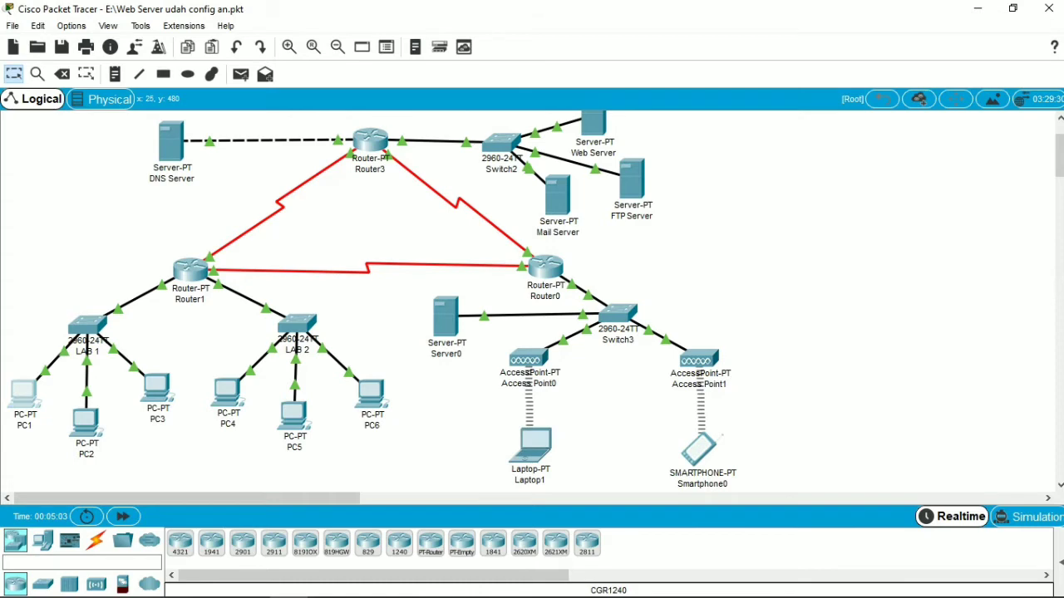
Step: List PC1's files with dir in its Command Prompt, check for the saved text file, and close the PC1 window
left_click(22, 394)
left_click(650, 180)
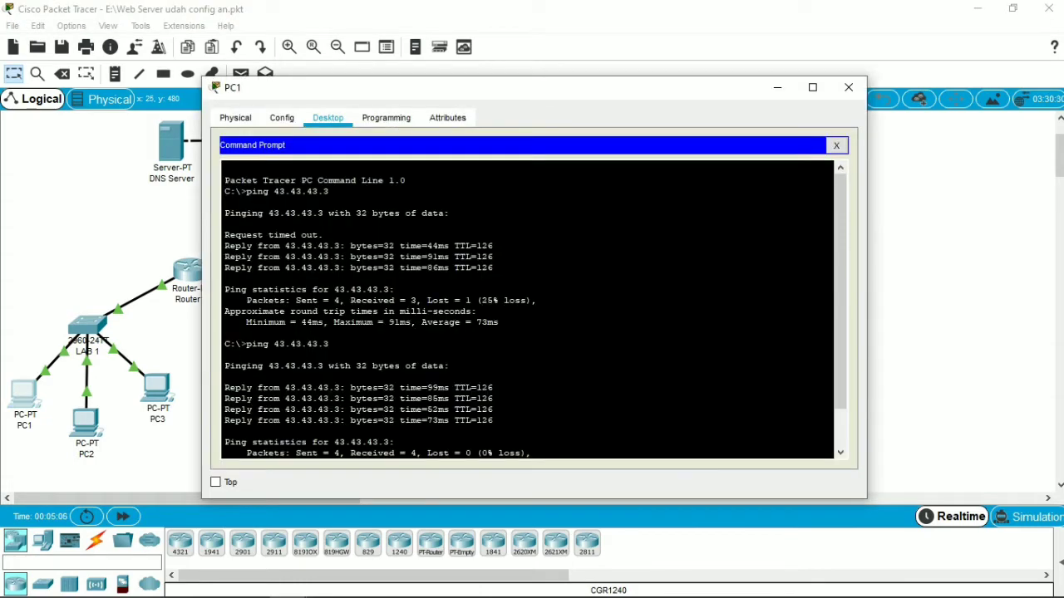
left_click_drag(841, 291, 840, 332)
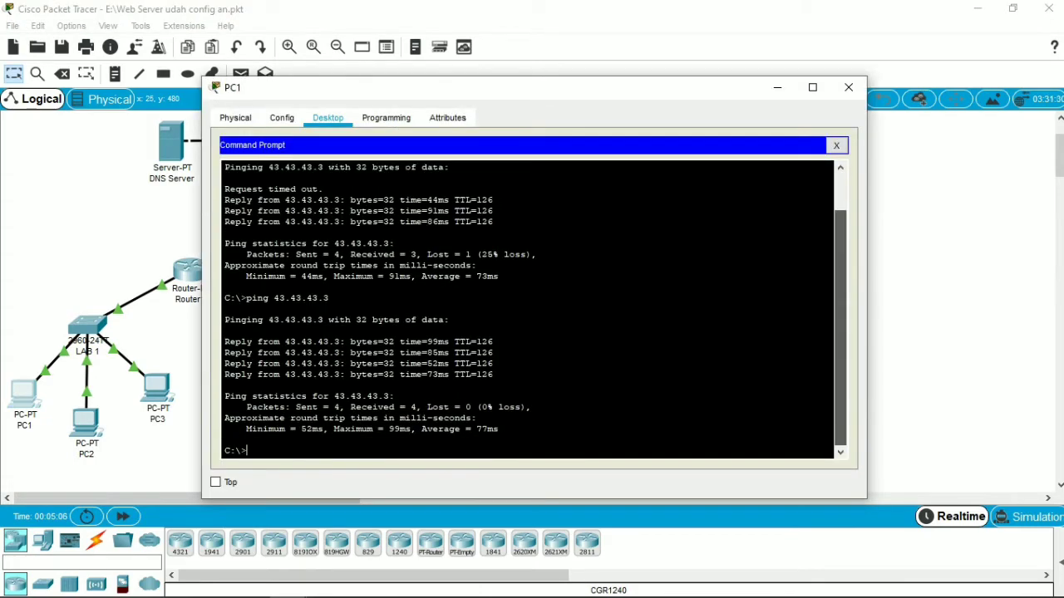
key("Return")
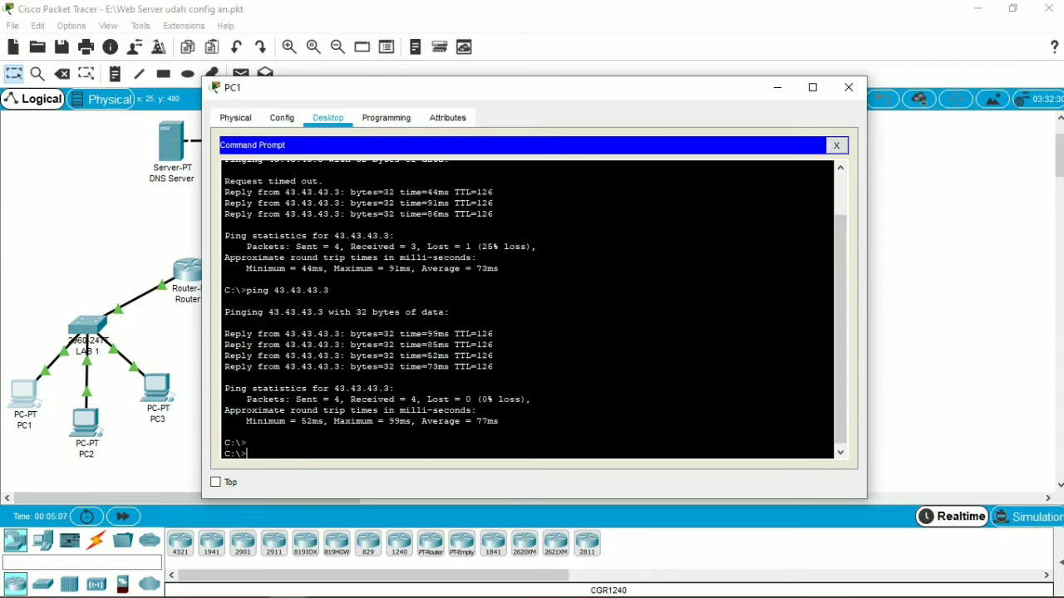
type("dir")
key("Return")
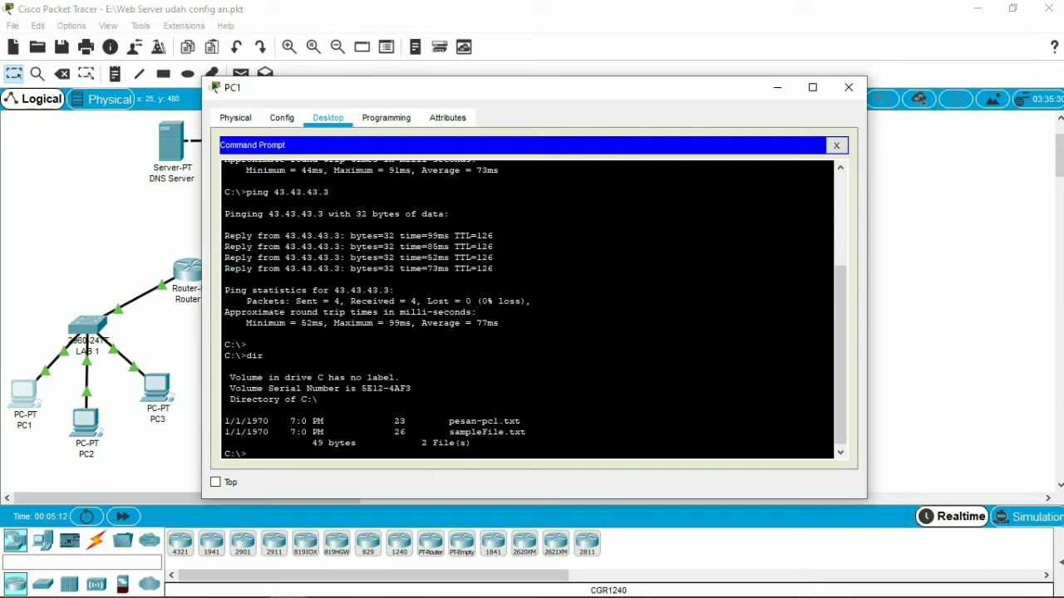
left_click_drag(444, 421, 224, 410)
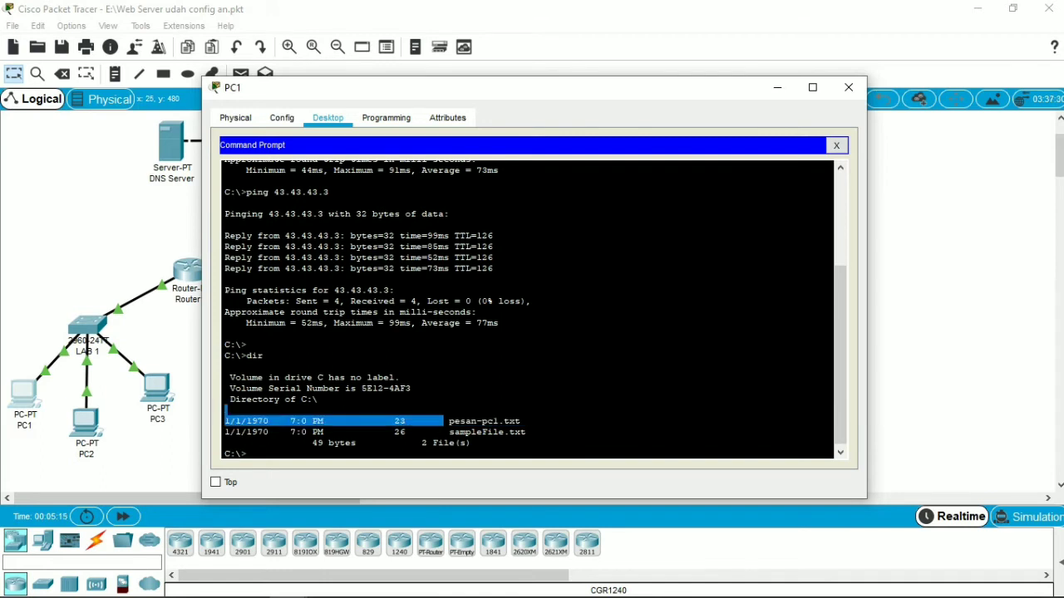
left_click(225, 409)
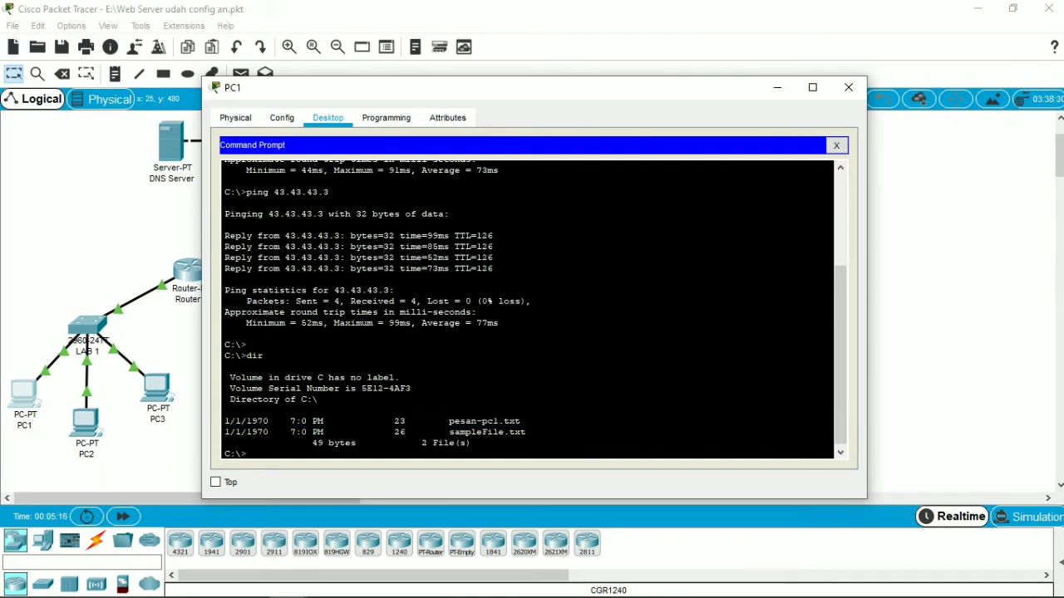
left_click(849, 87)
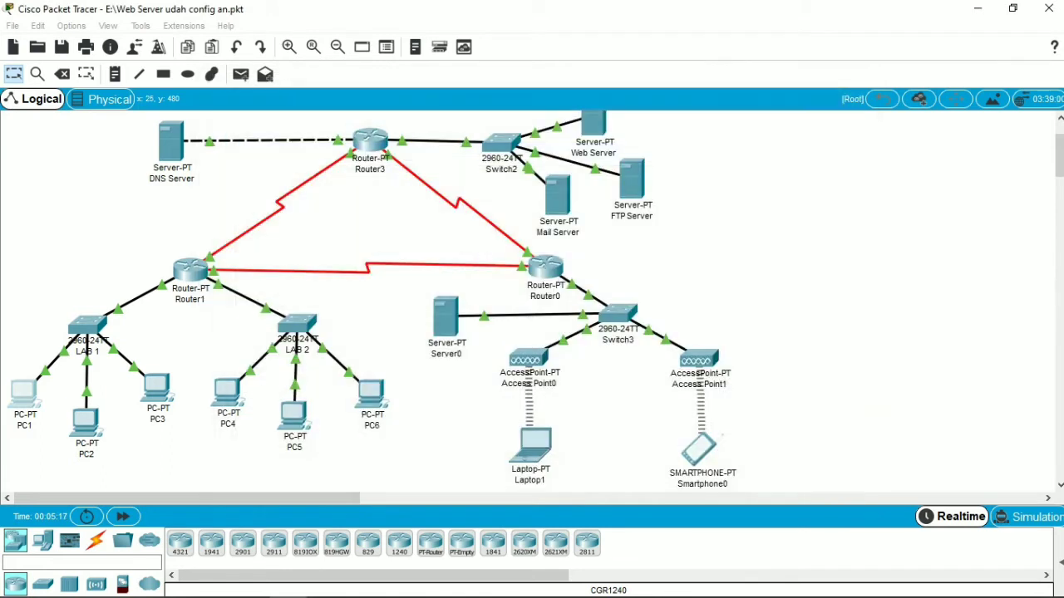
Step: Switch to the PDF module in Microsoft Edge to read the FTP login and put upload instructions, and return to Packet Tracer
left_click(96, 592)
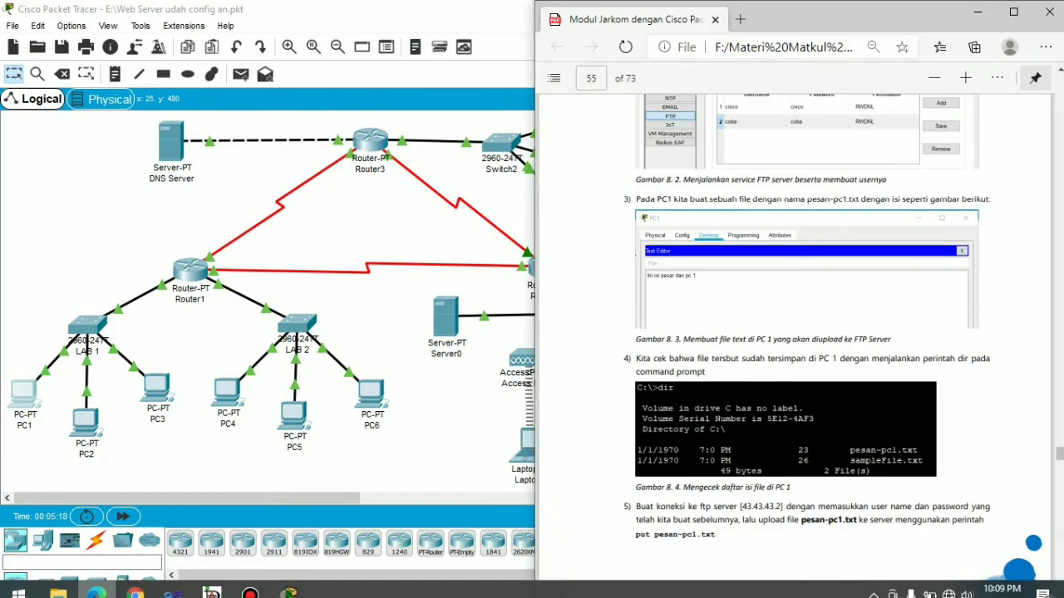
scroll(794, 333, "down", 2)
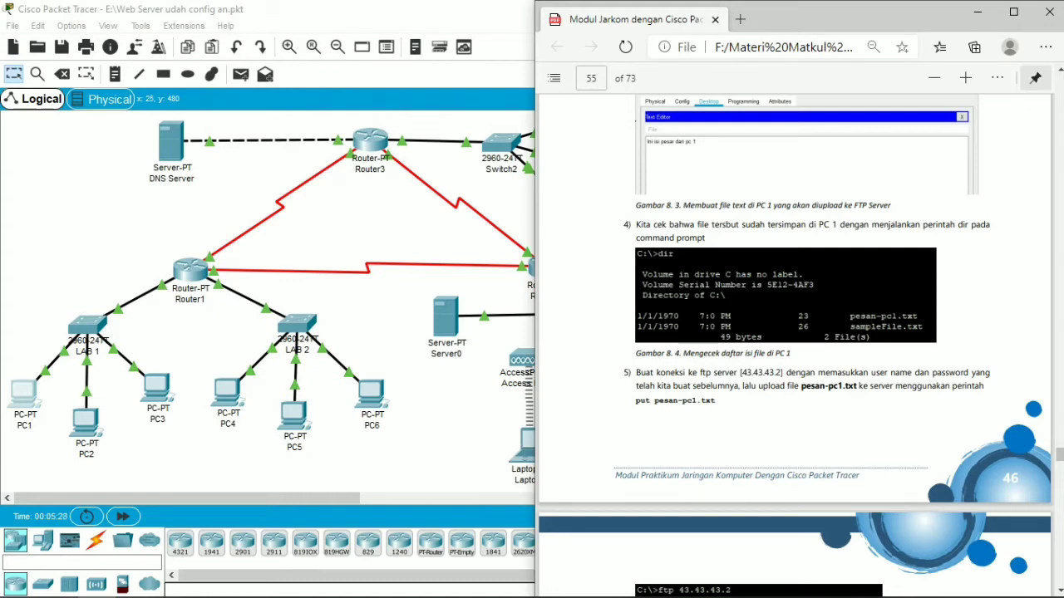
scroll(794, 349, "down", 1)
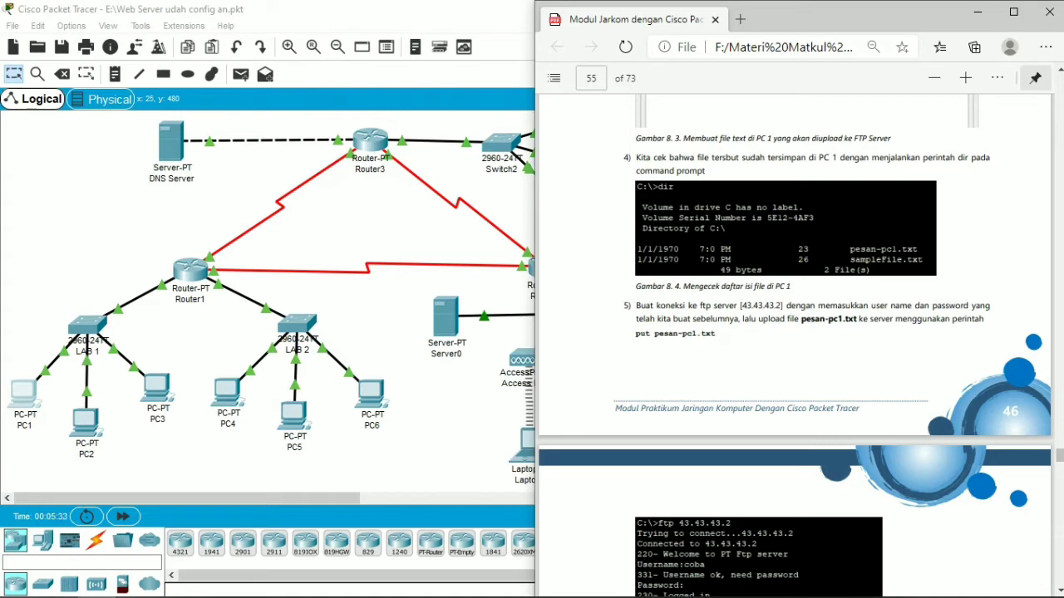
scroll(794, 349, "down", 1)
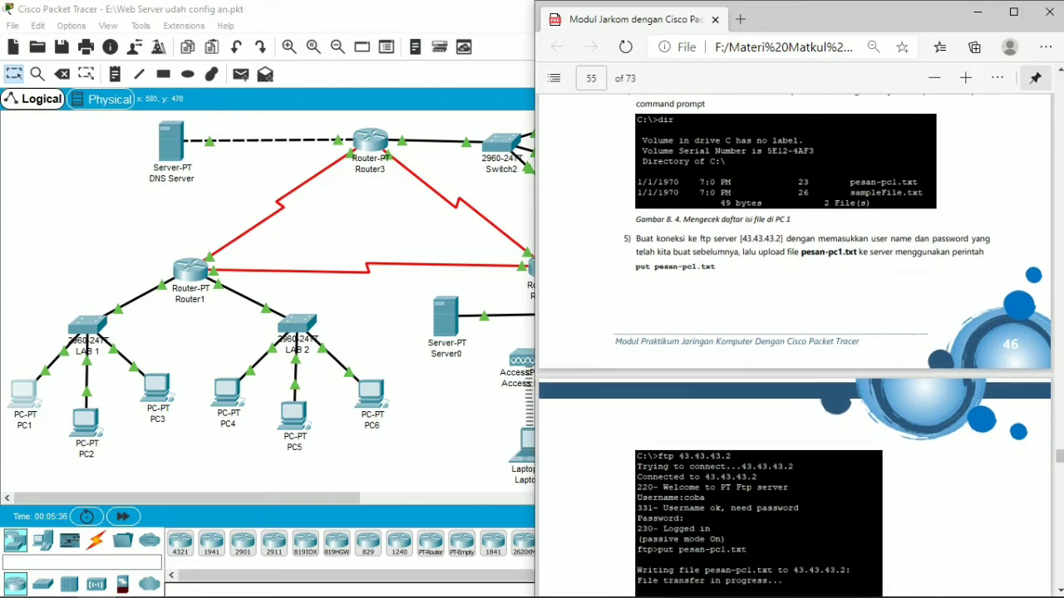
left_click(455, 384)
Step: Connect to the FTP server at 43.43.43.3 with the ftp command in PC1's Command Prompt
left_click(29, 393)
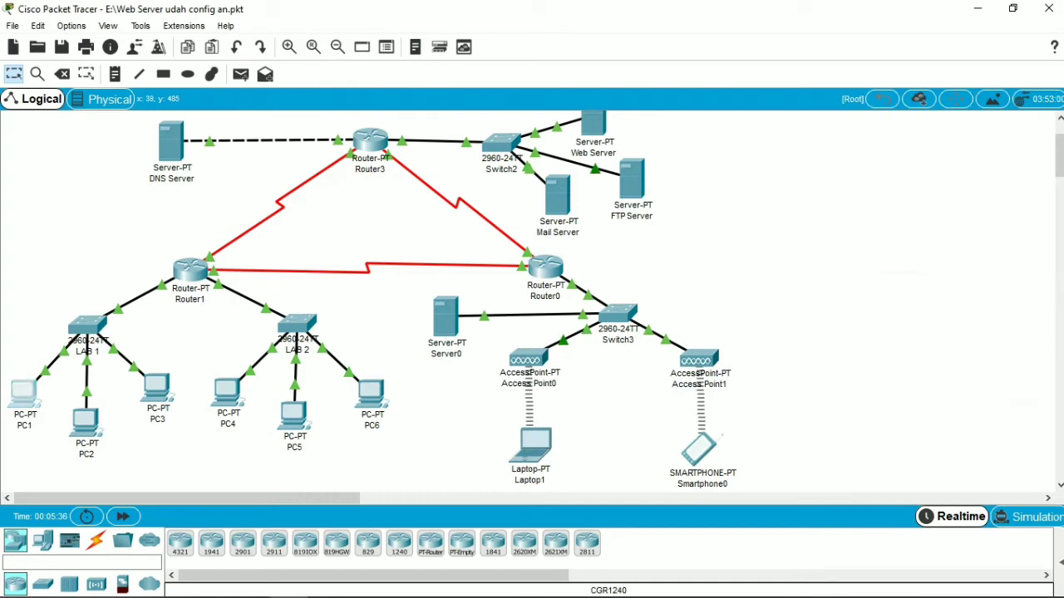
left_click(24, 392)
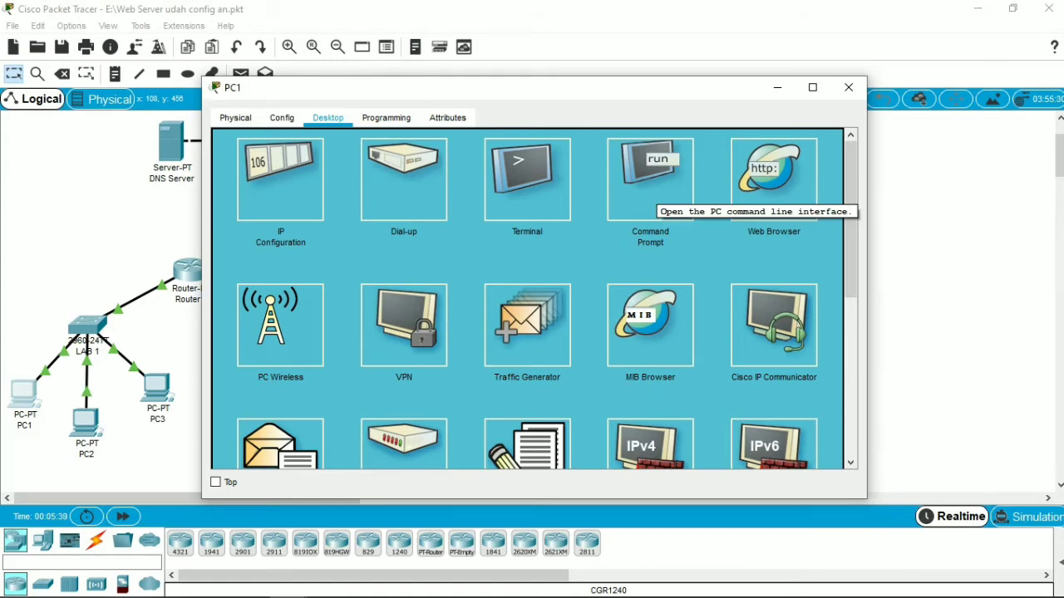
left_click(650, 179)
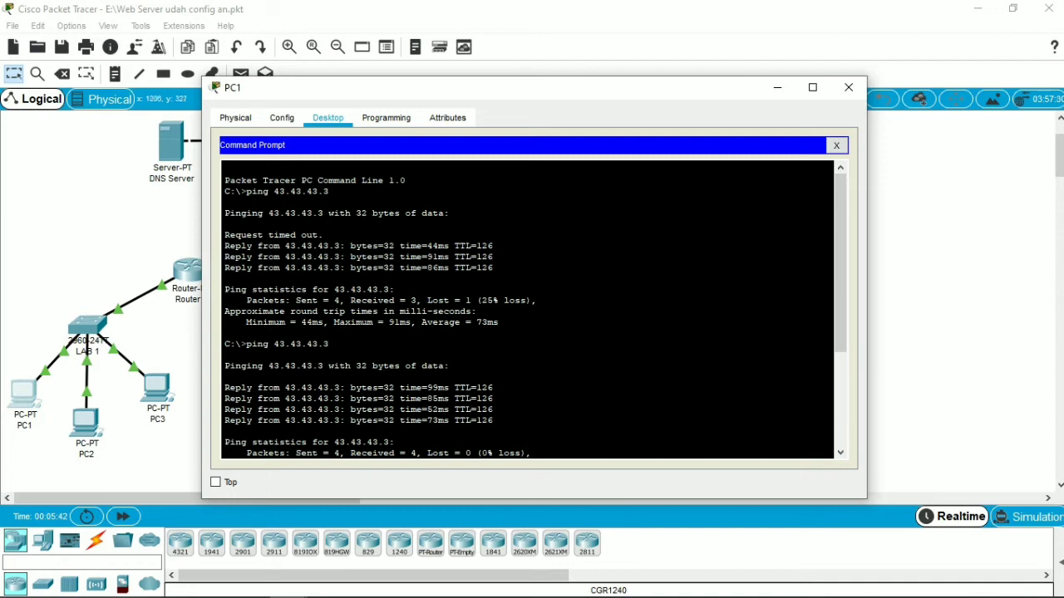
left_click_drag(840, 284, 841, 379)
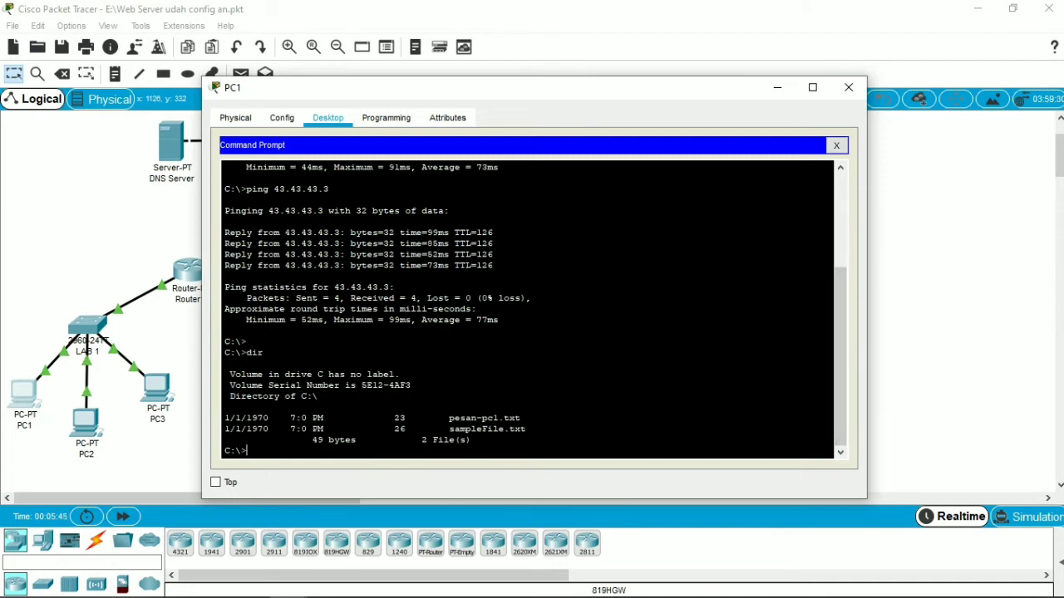
type("ftp 43.43.43.3")
key("Return")
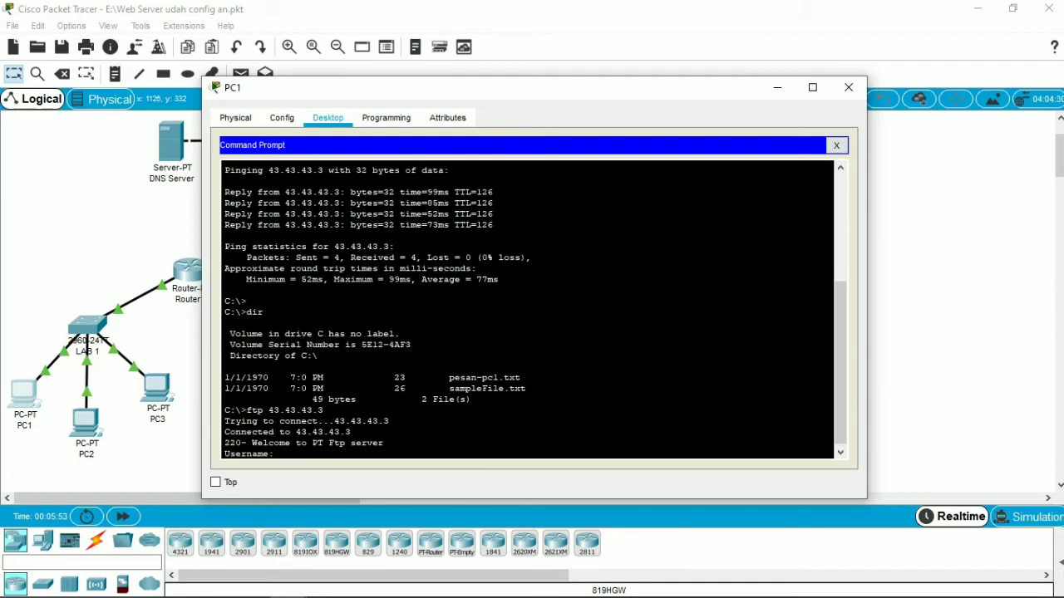
Step: Log in to the FTP server from PC1 with username coba and the FTP account password
type("coba")
key("Return")
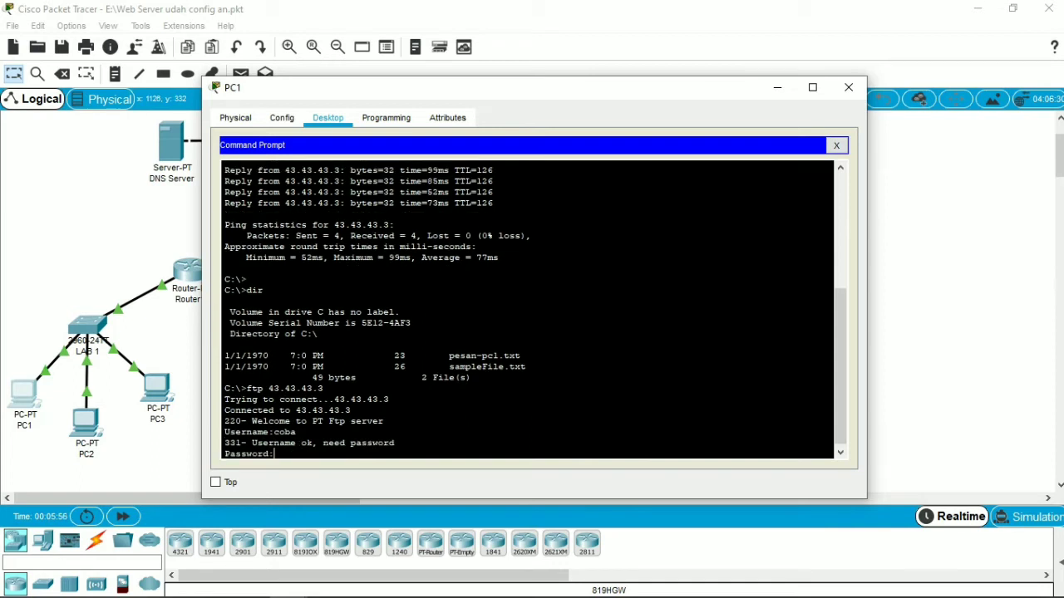
key("Return")
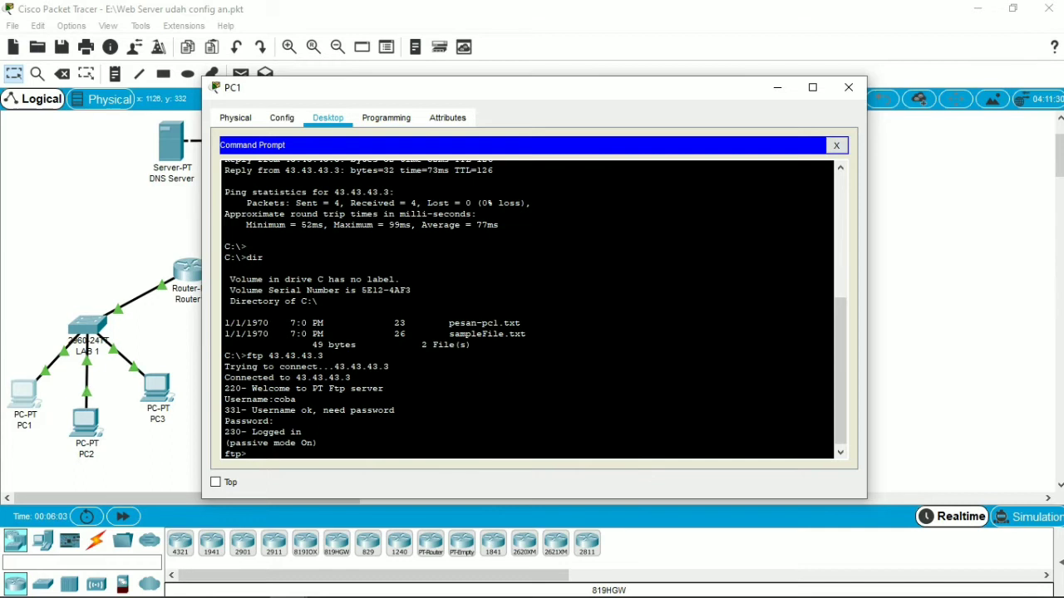
Step: Upload pesan-pc1.txt from PC1 to the FTP server with the put command
type("put pesan-pc1.txt")
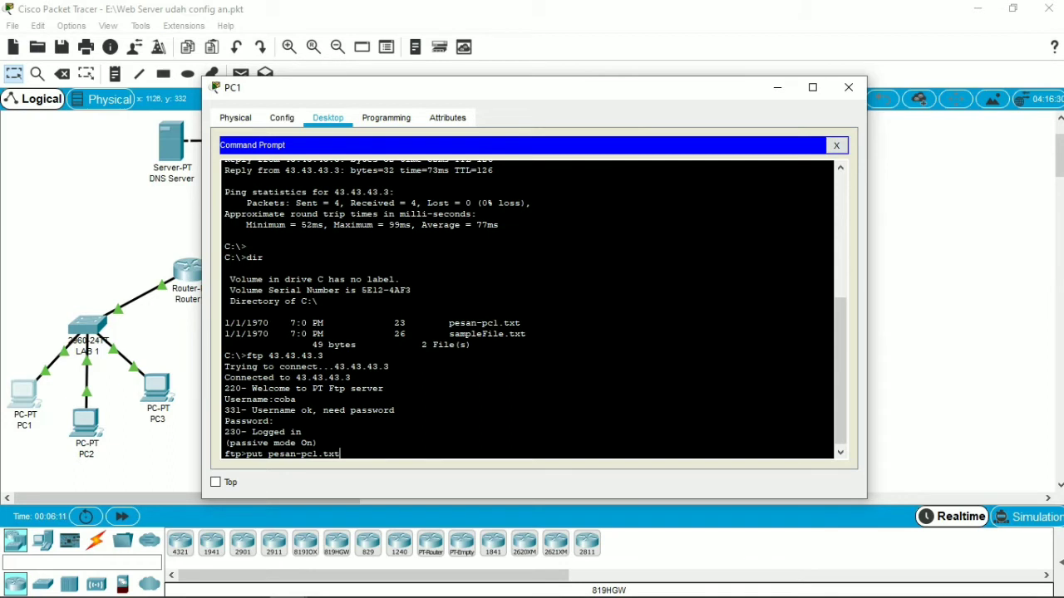
key("Return")
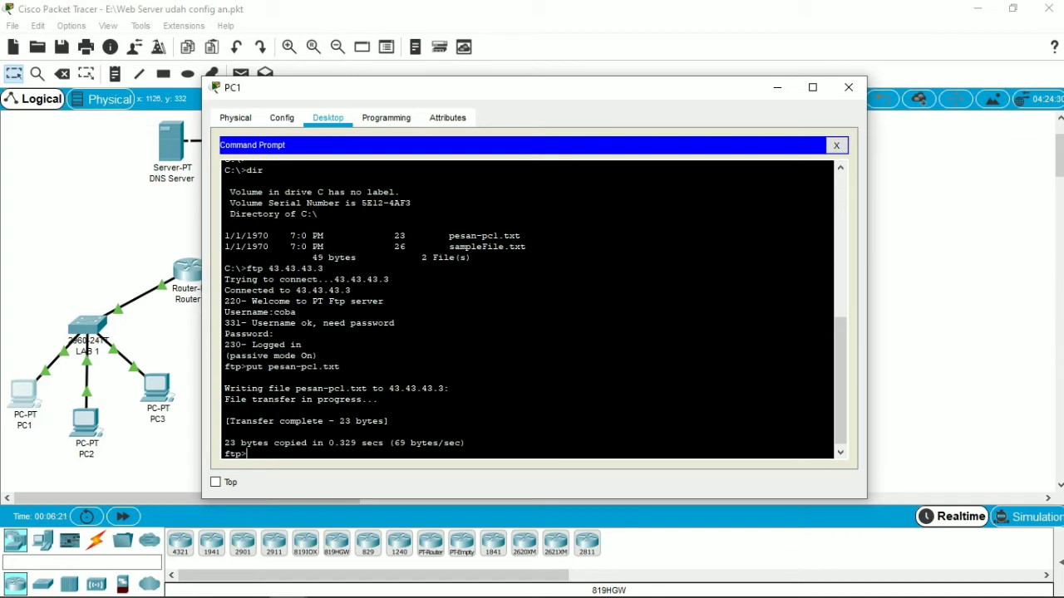
Step: List the FTP server's files with dir from PC1, check for pesan-pc1.txt, and minimize the PC1 window
type("dir")
key("Return")
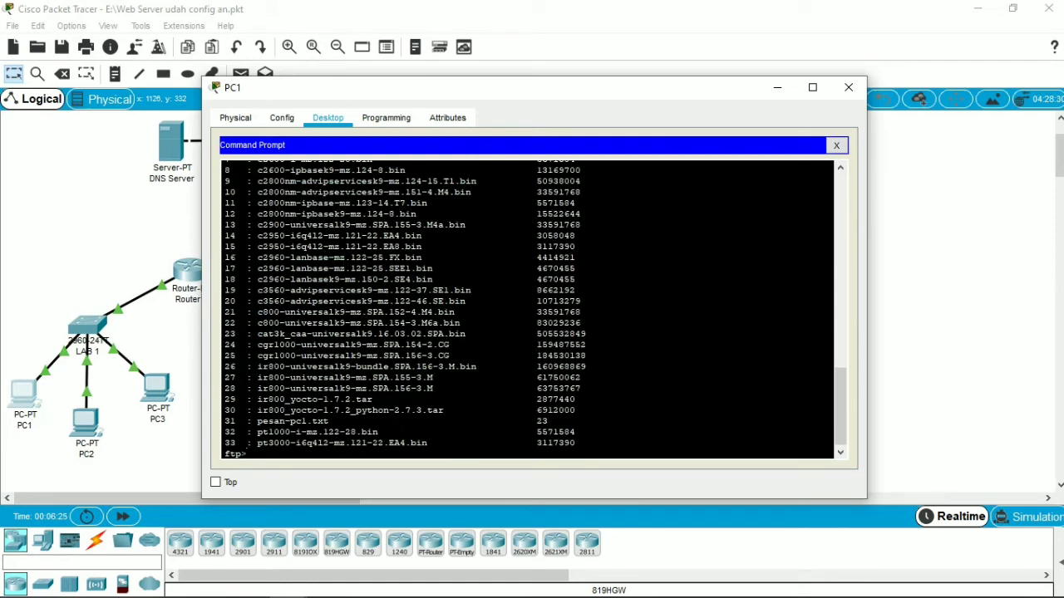
left_click_drag(256, 421, 548, 421)
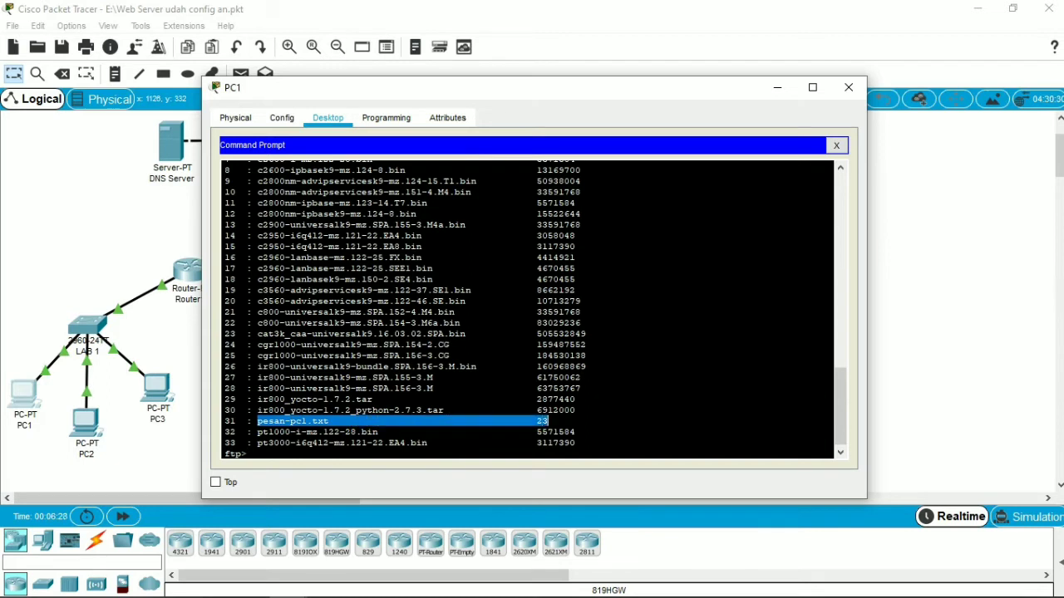
left_click(547, 422)
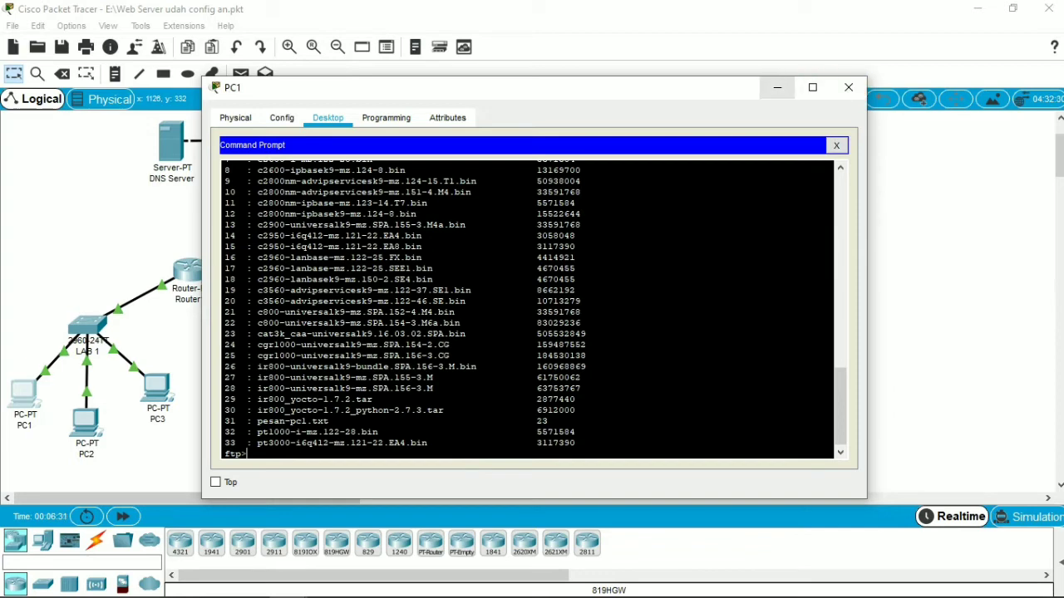
left_click(777, 88)
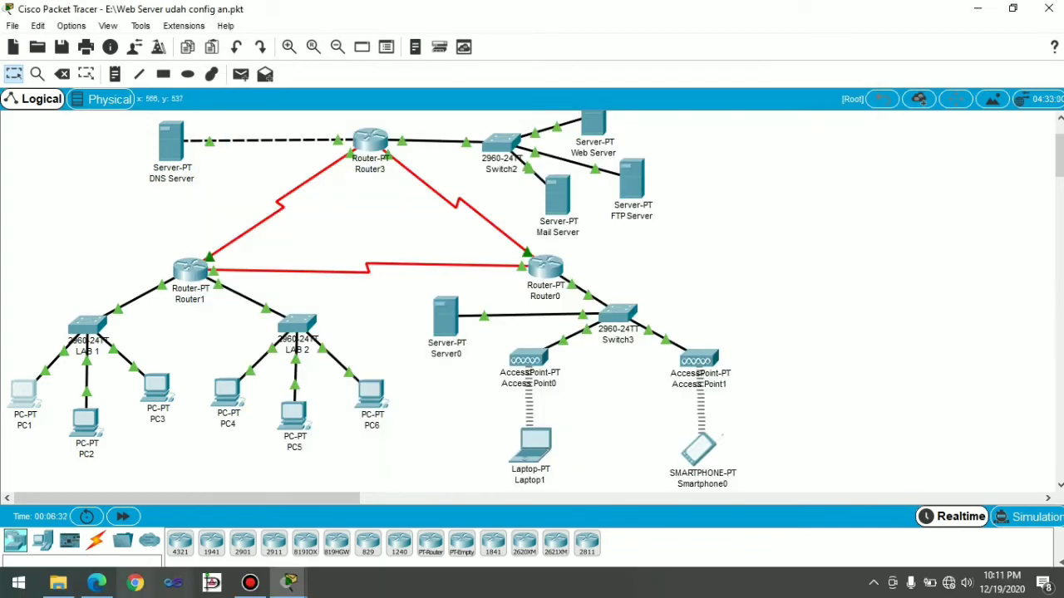
Step: Switch to the PDF module in Microsoft Edge to read the laptop download instruction, and return to Packet Tracer
left_click(97, 582)
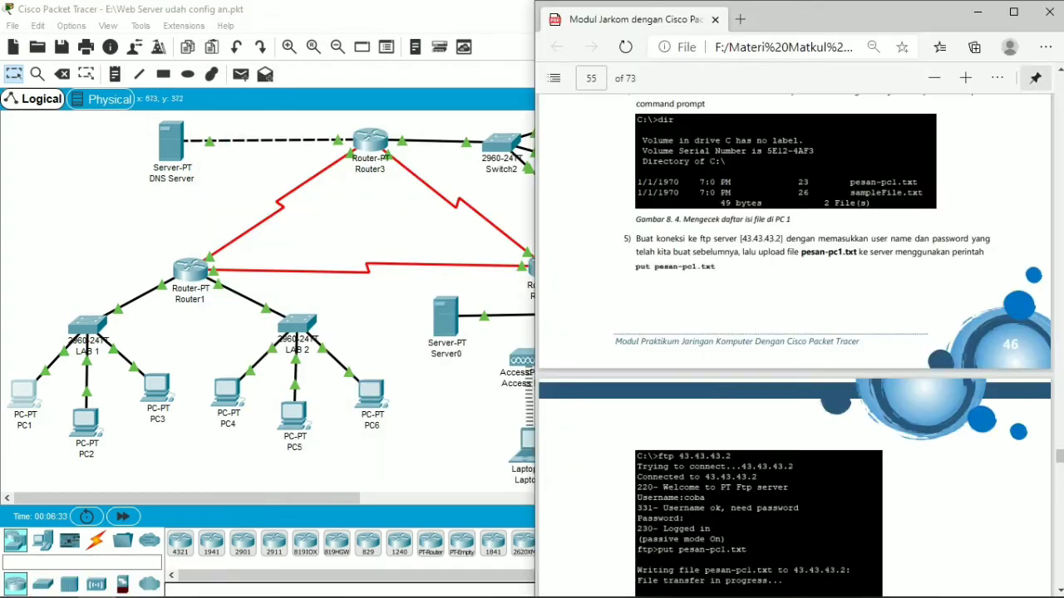
scroll(794, 346, "down", 5)
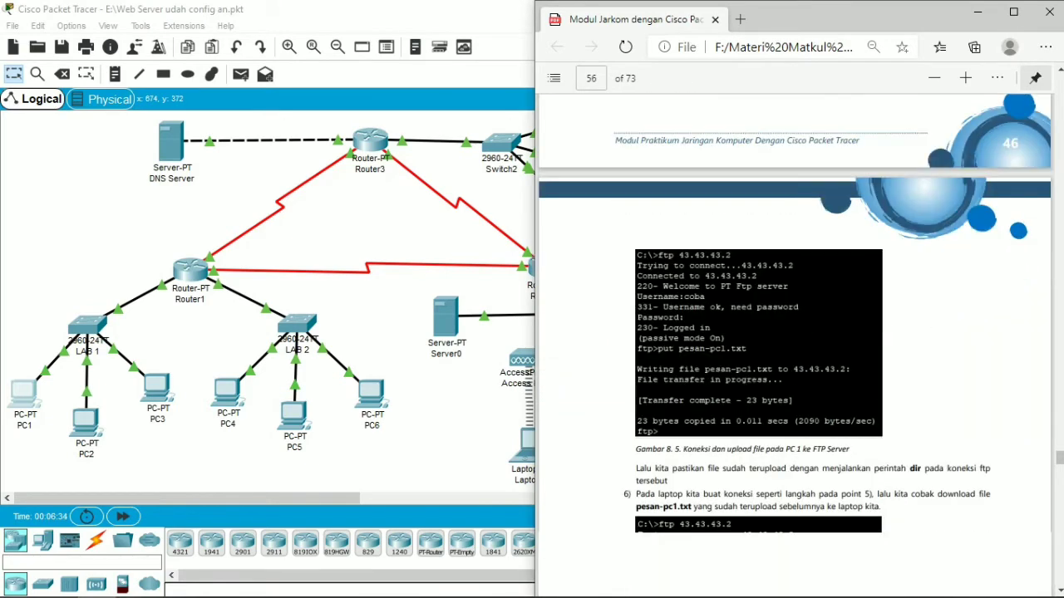
scroll(794, 346, "down", 3)
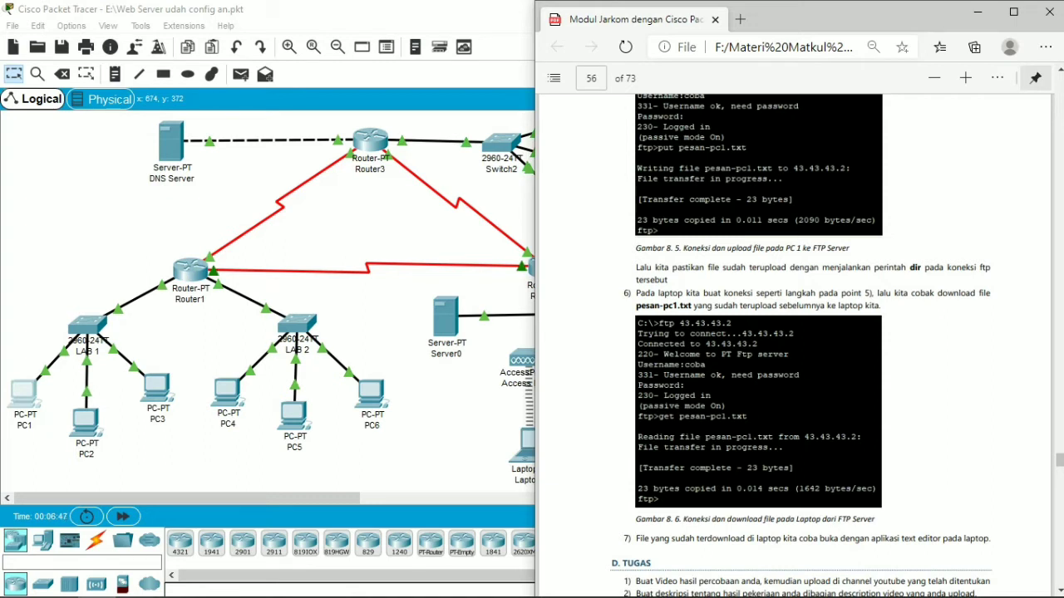
key("alt+Tab")
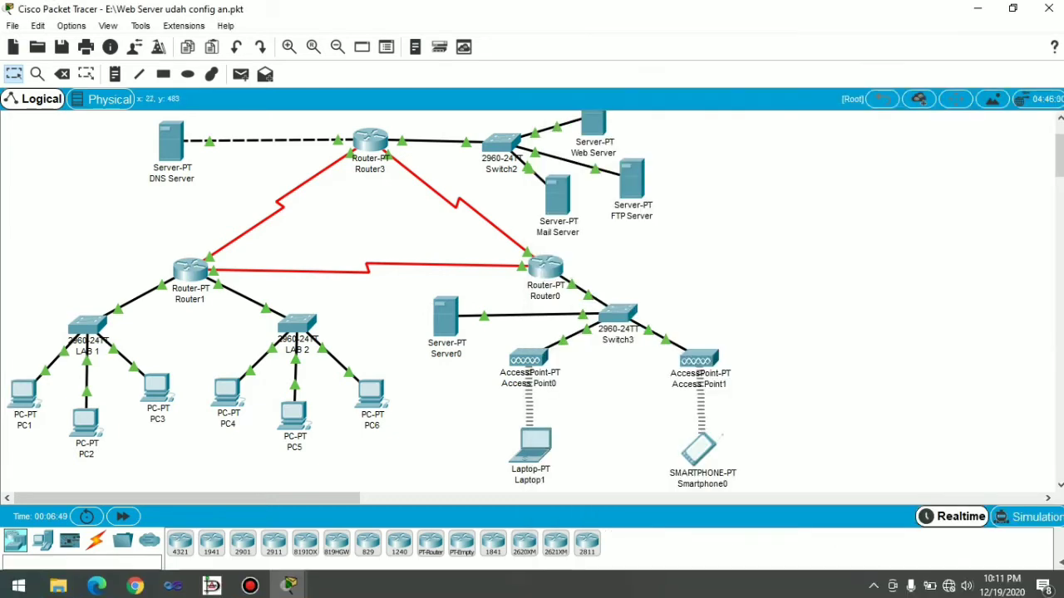
Step: Close the PC1 window and connect to the FTP server at 43.43.43.3 with ftp in Laptop1's Command Prompt
left_click(20, 392)
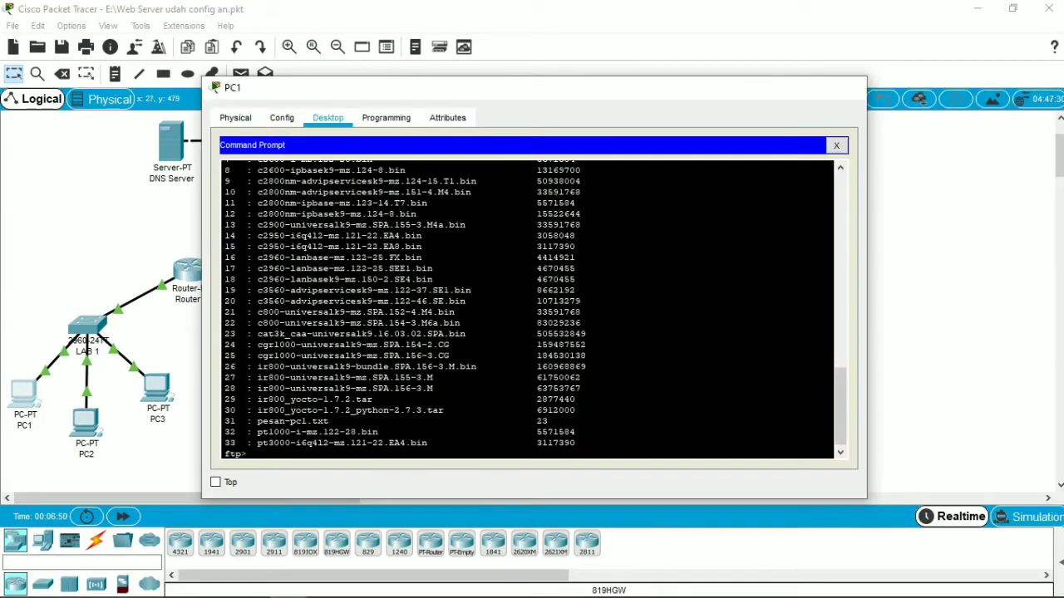
left_click(825, 88)
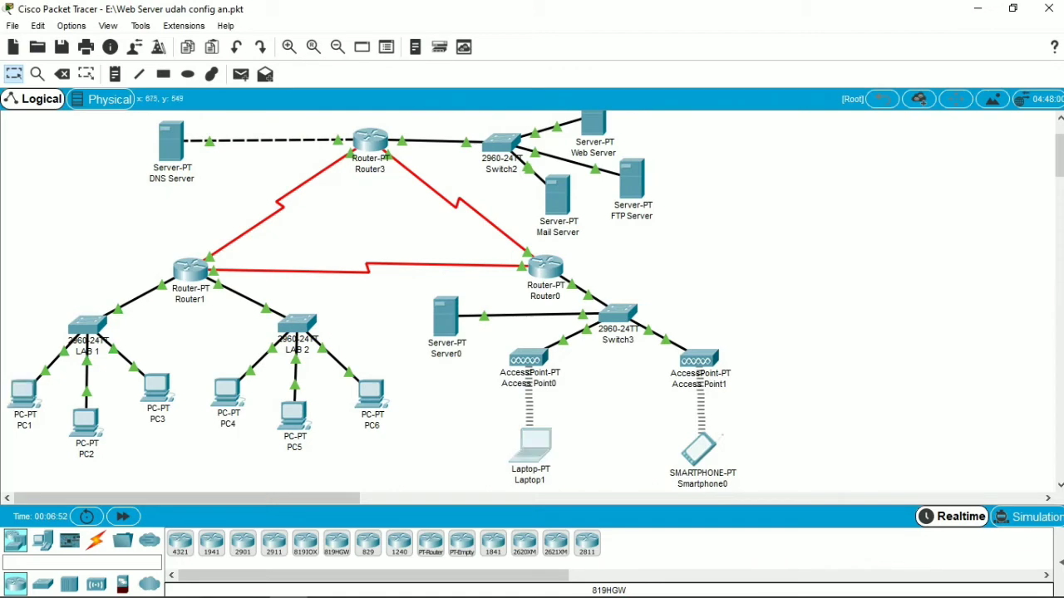
left_click(532, 444)
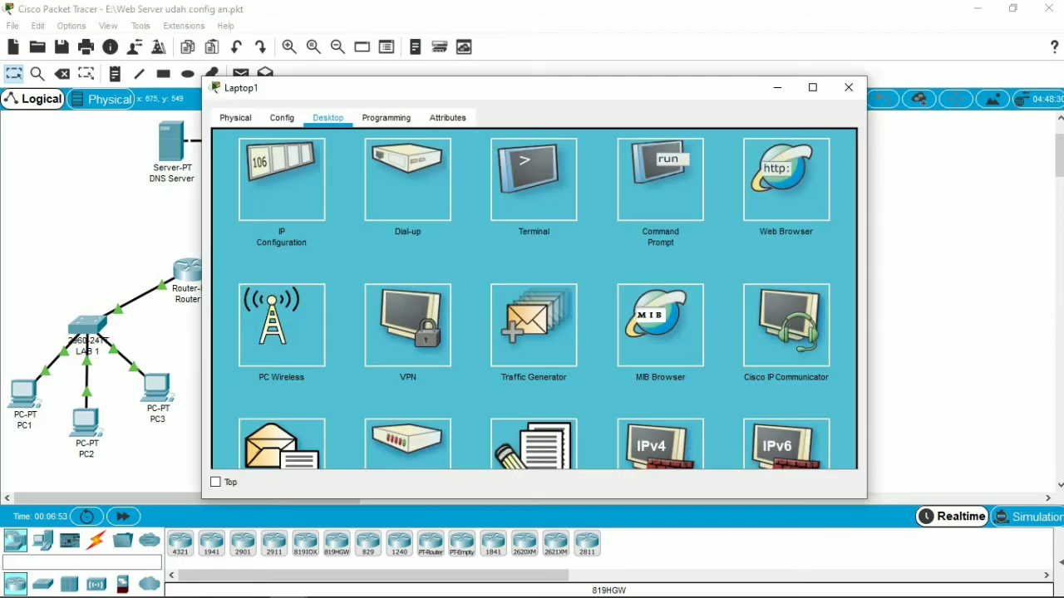
left_click(650, 174)
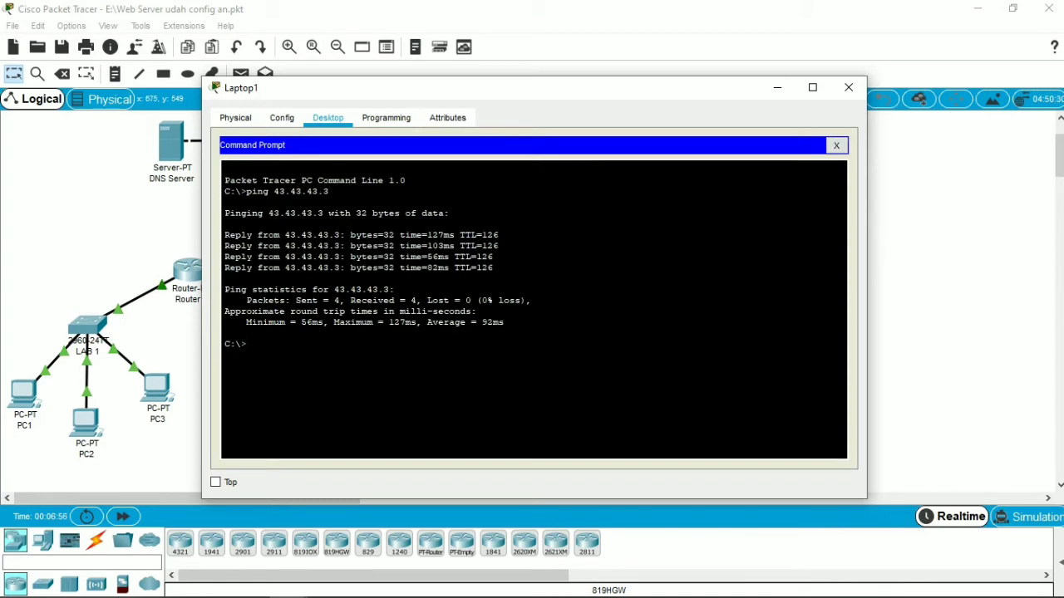
type("ftp 43.43.4")
key("BackSpace")
type("3.3")
key("Return")
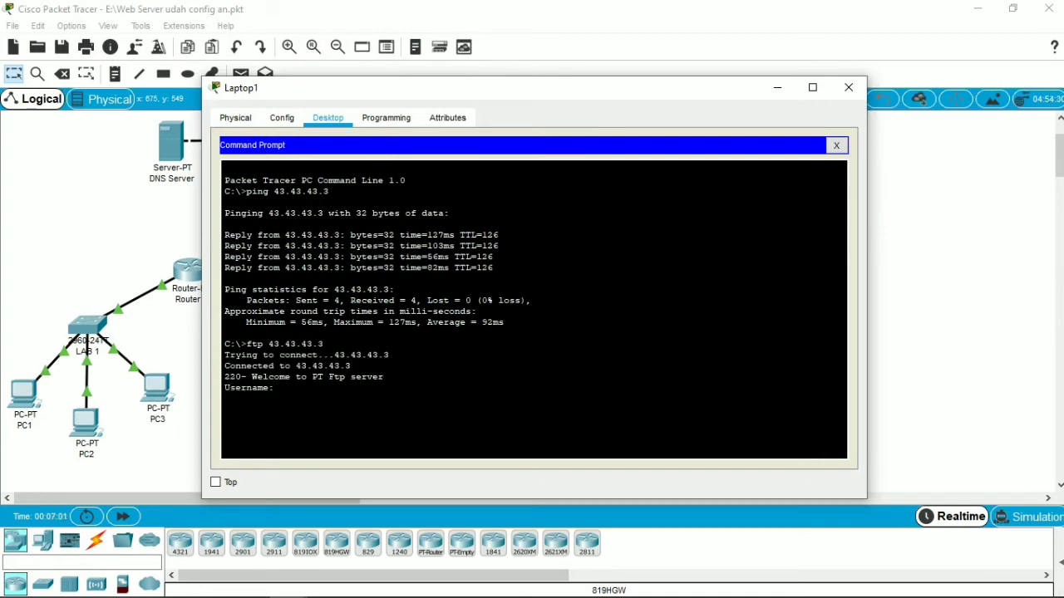
Step: Log in to the FTP server from Laptop1 with username coba and the FTP account password
type("coba")
key("Return")
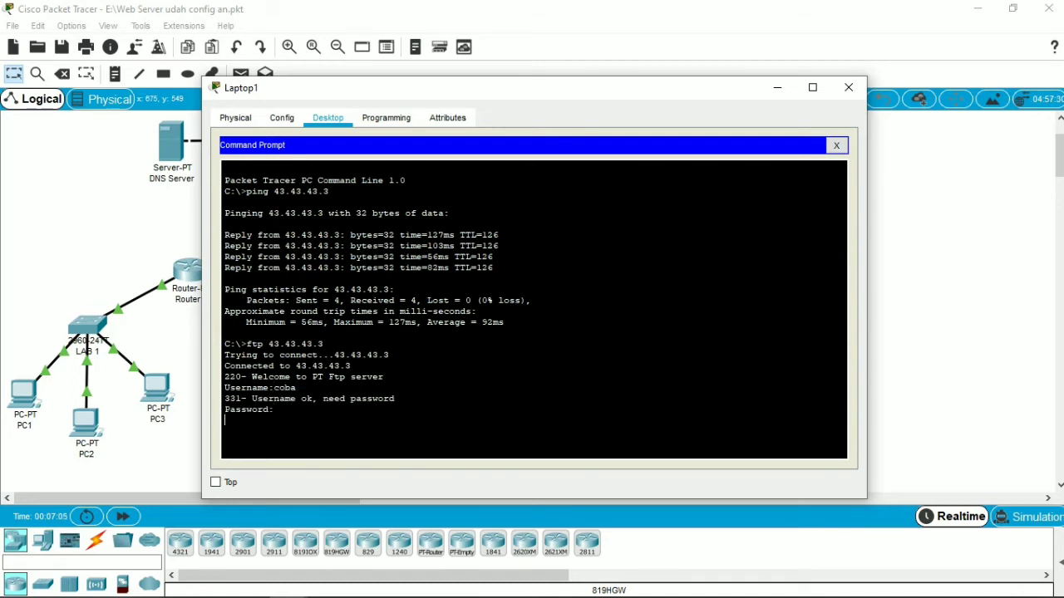
key("Return")
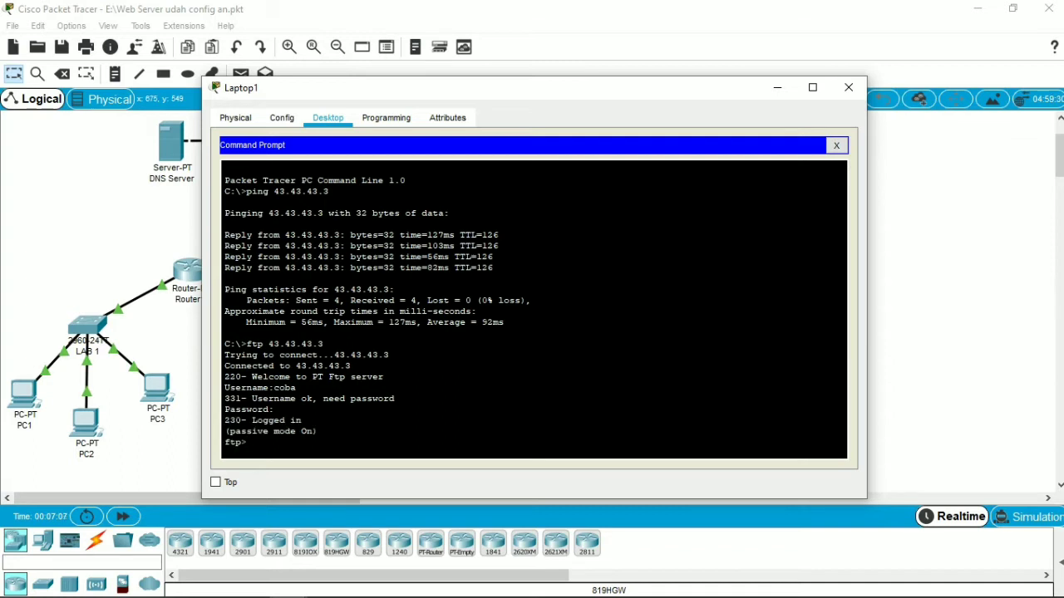
Step: List the FTP server's files with dir from Laptop1 and check for pesan-pc1.txt
type("dir")
key("Return")
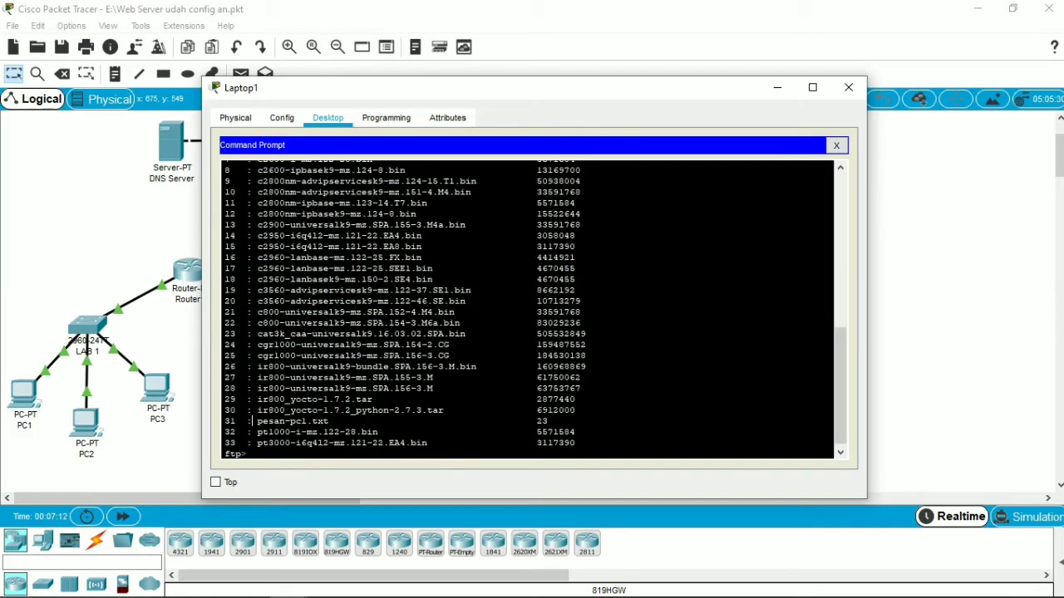
left_click_drag(251, 421, 378, 422)
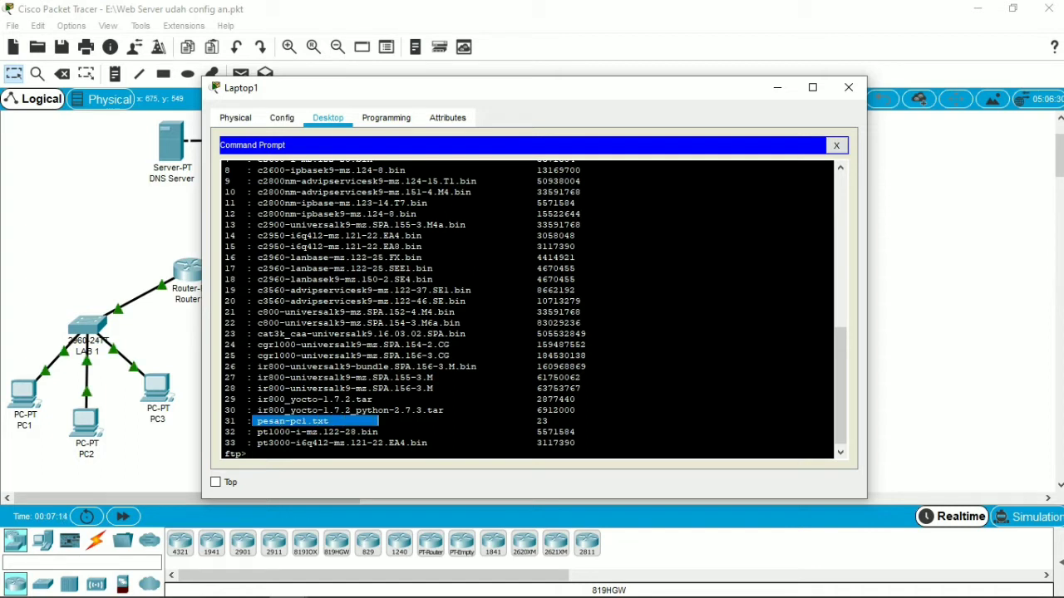
left_click(247, 453)
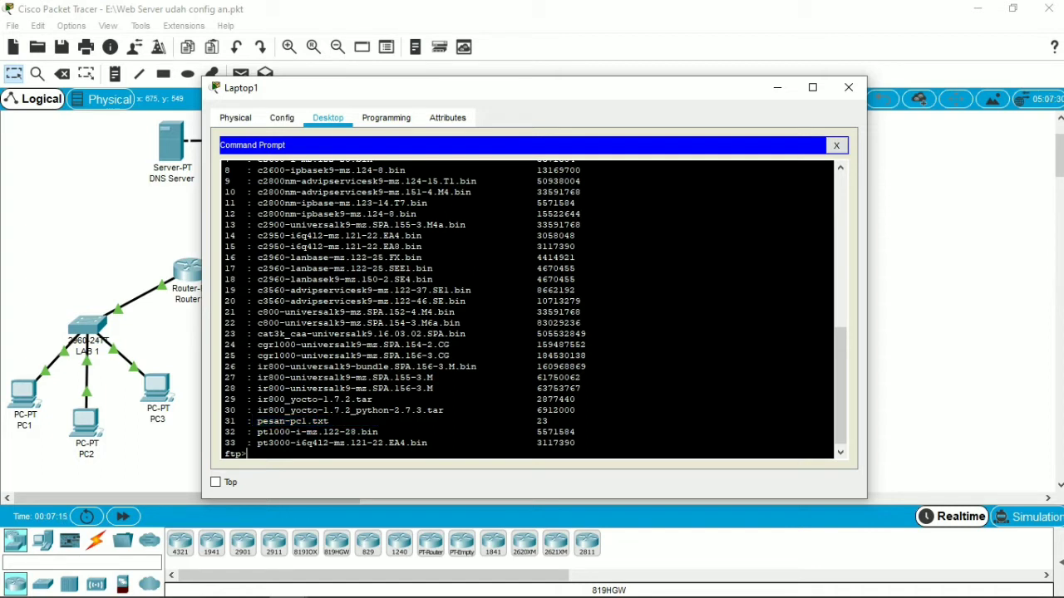
Step: Download pesan-pc1.txt from the FTP server to Laptop1 with the get command and close the Laptop1 window
type("get pesan-pc1.txt")
key("Return")
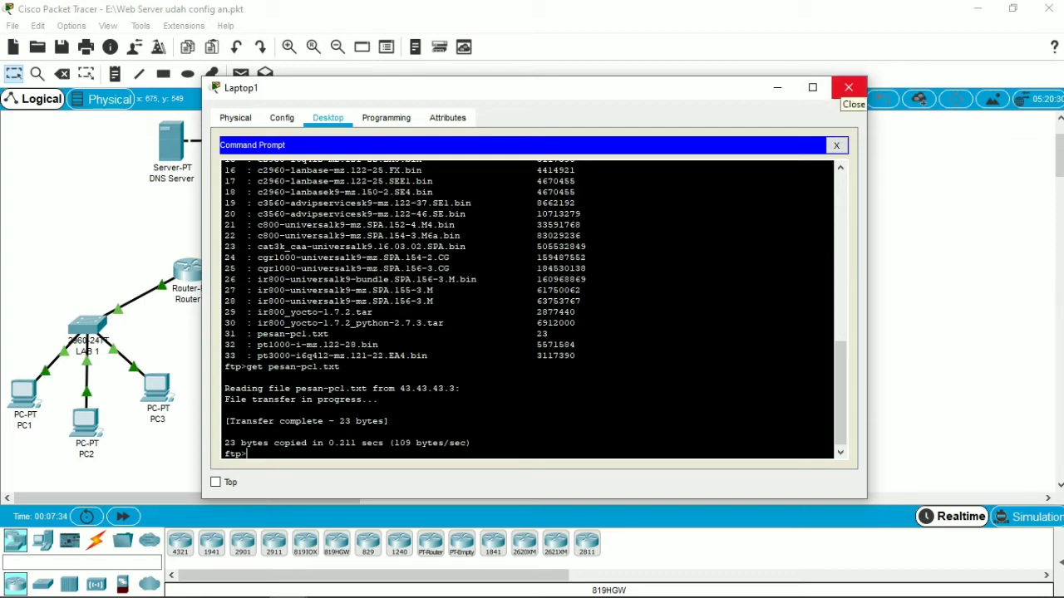
left_click(848, 87)
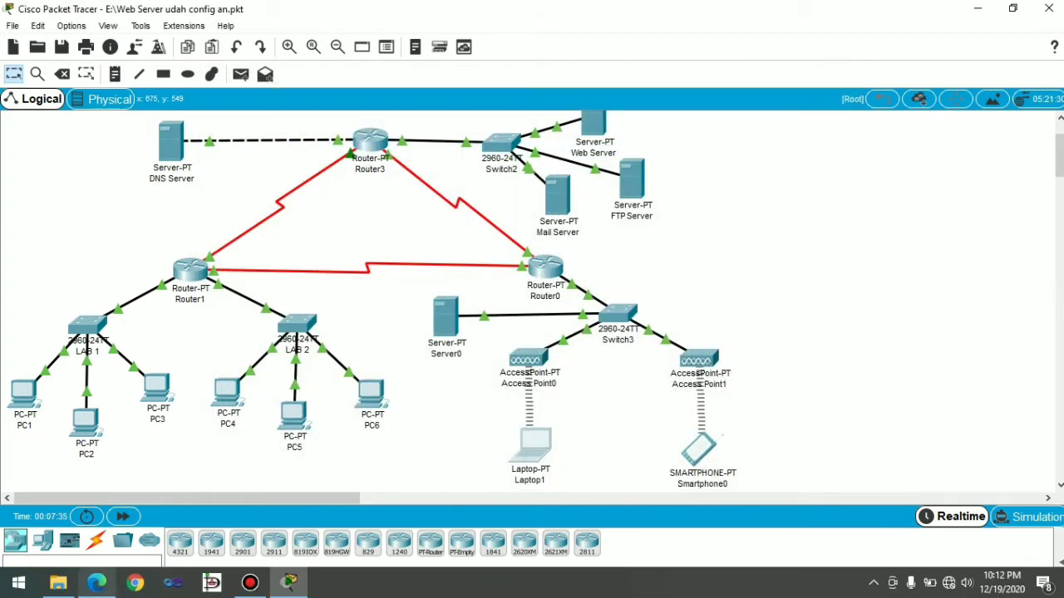
Step: Switch to the PDF module in Microsoft Edge to read the final instruction and assignment, and return to Packet Tracer
left_click(97, 581)
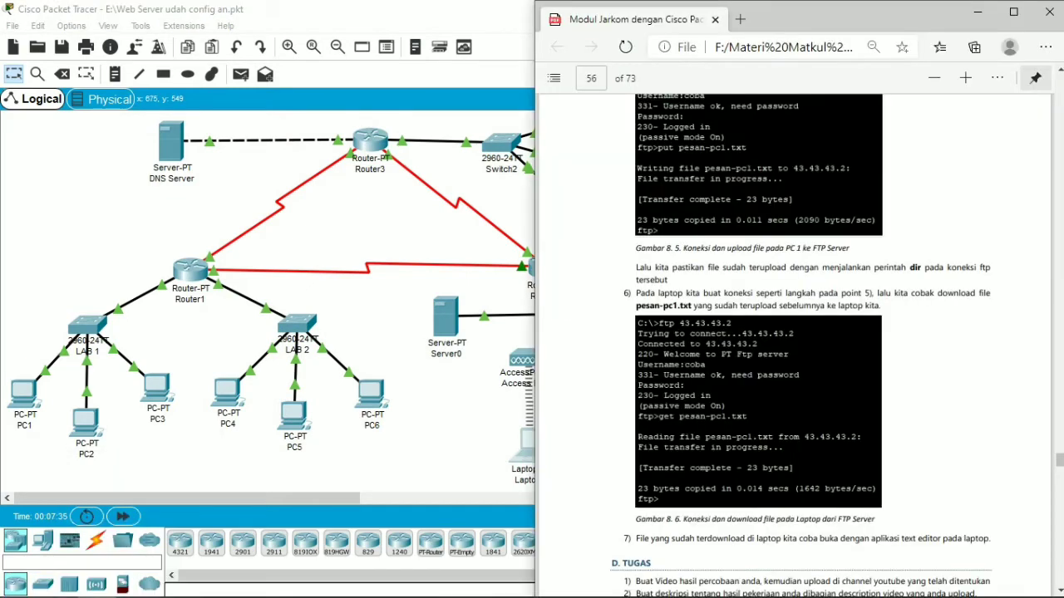
scroll(798, 333, "down", 2)
scroll(798, 333, "down", 1)
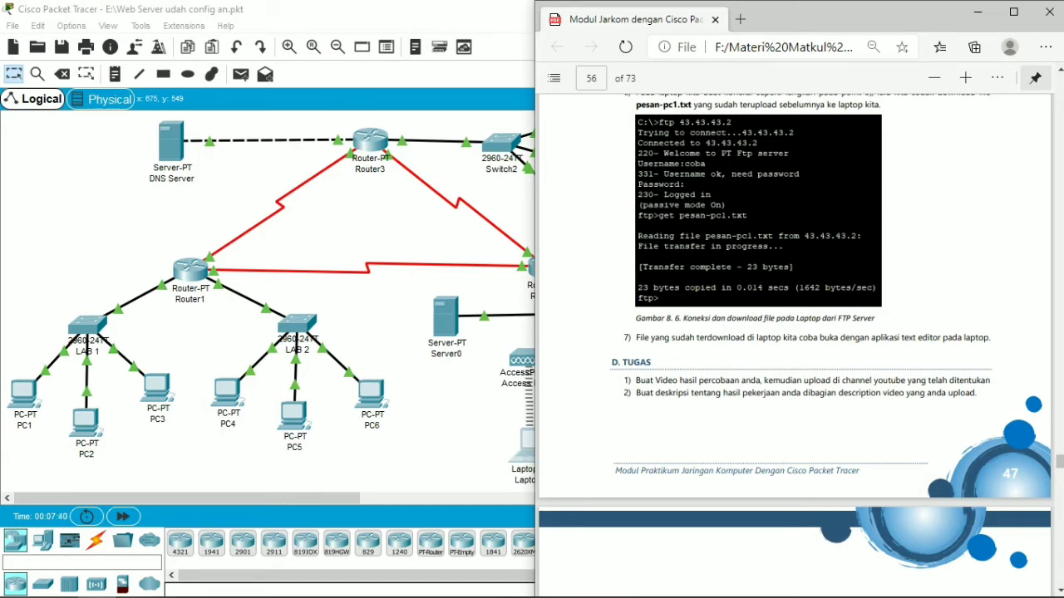
left_click(429, 401)
Step: Open the downloaded pesan-pc1.txt in Laptop1's Text Editor to check the message, and close the Laptop1 window
left_click(518, 447)
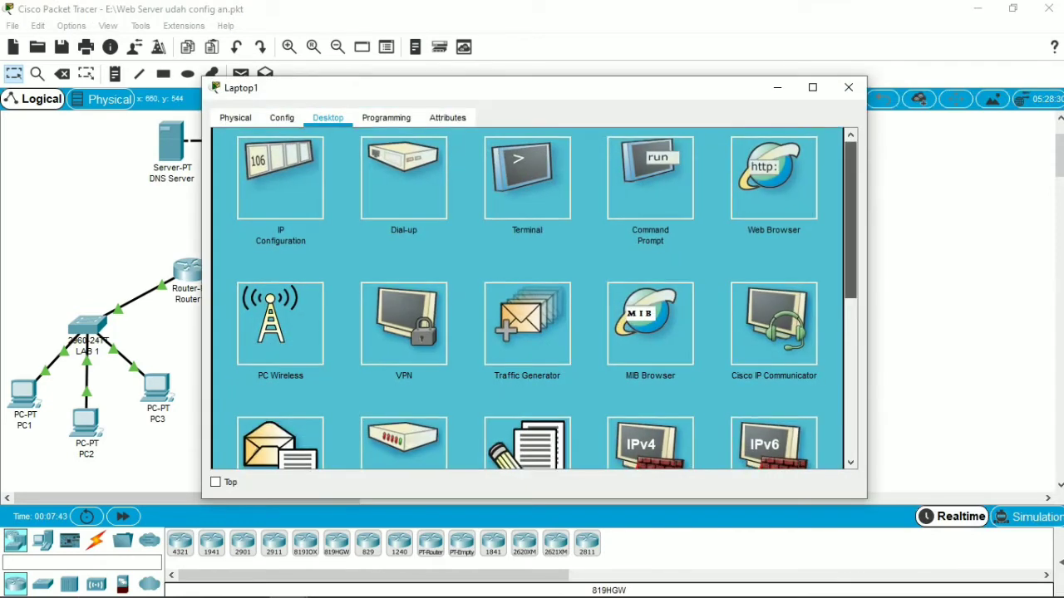
scroll(527, 300, "down", 2)
left_click(526, 320)
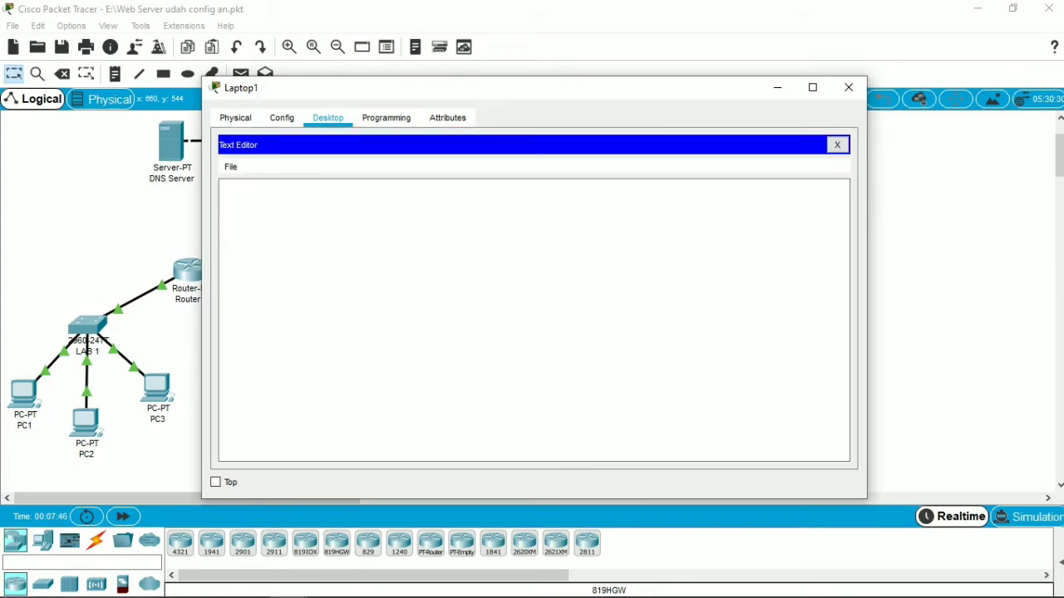
left_click(230, 166)
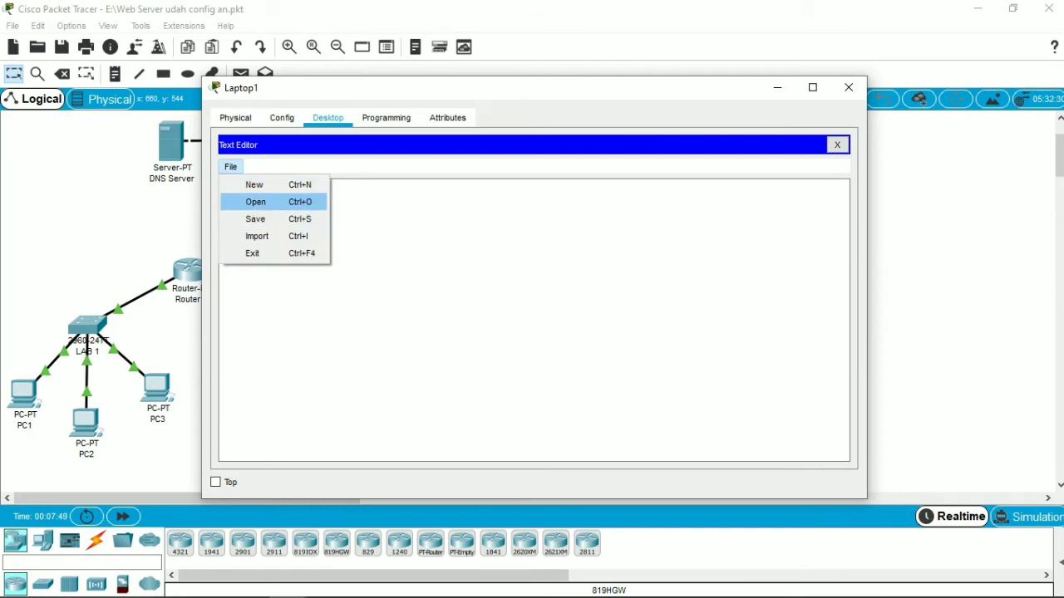
left_click(256, 202)
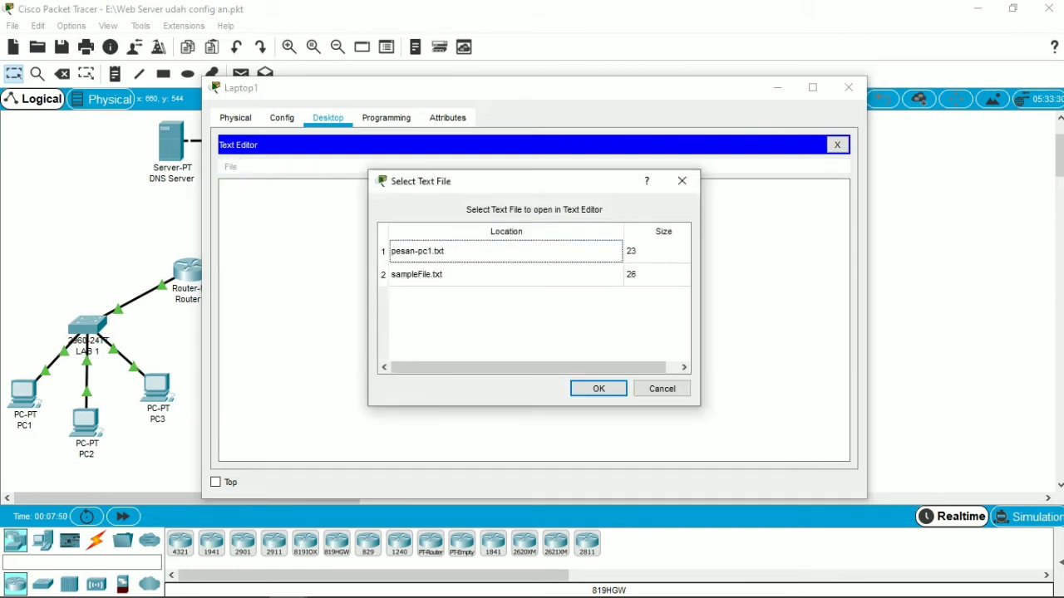
left_click(465, 251)
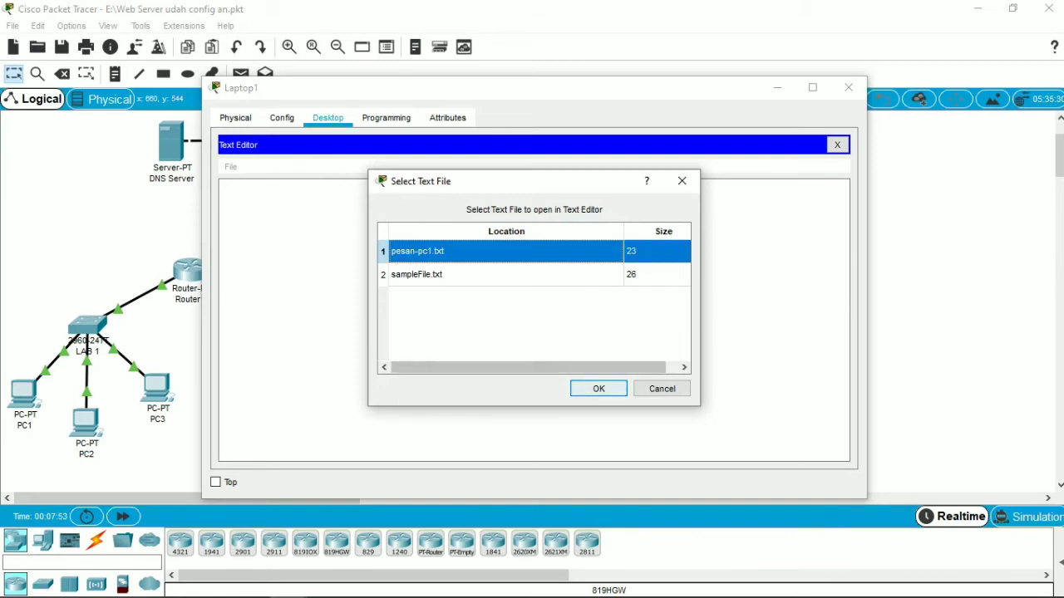
left_click(599, 389)
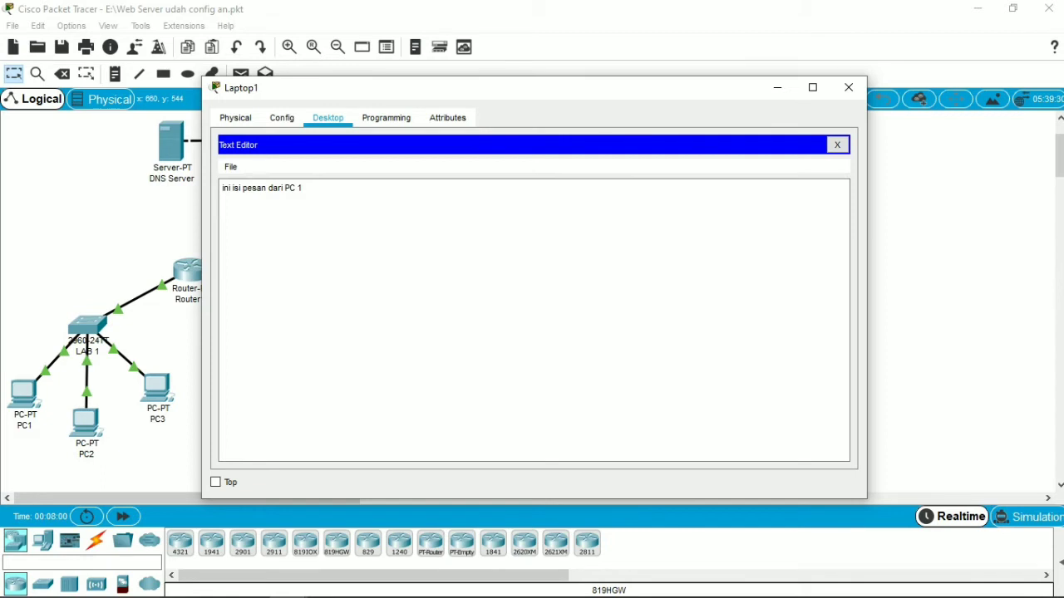
left_click(303, 189)
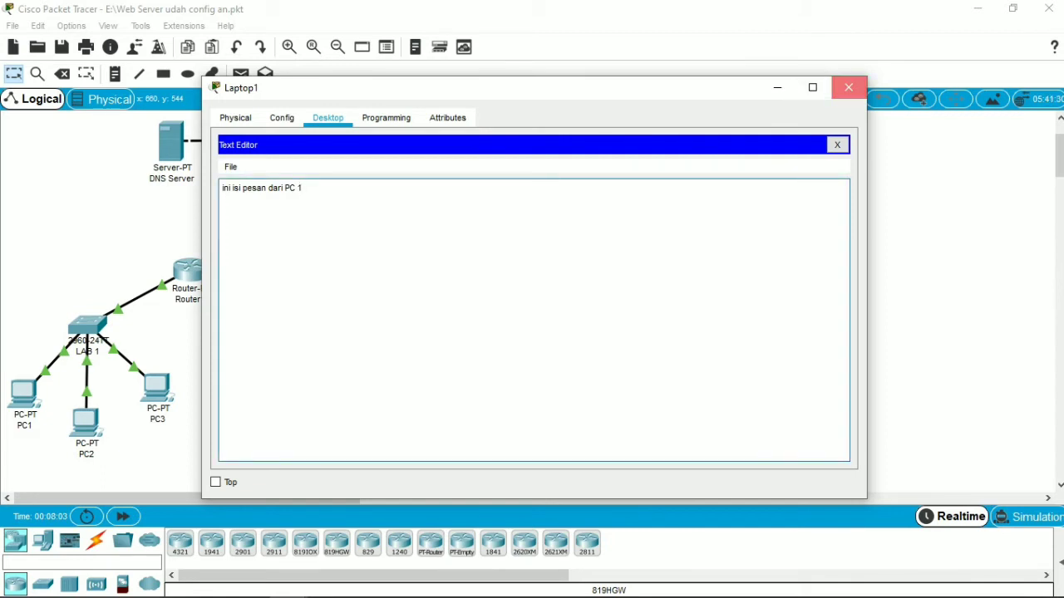
left_click(847, 88)
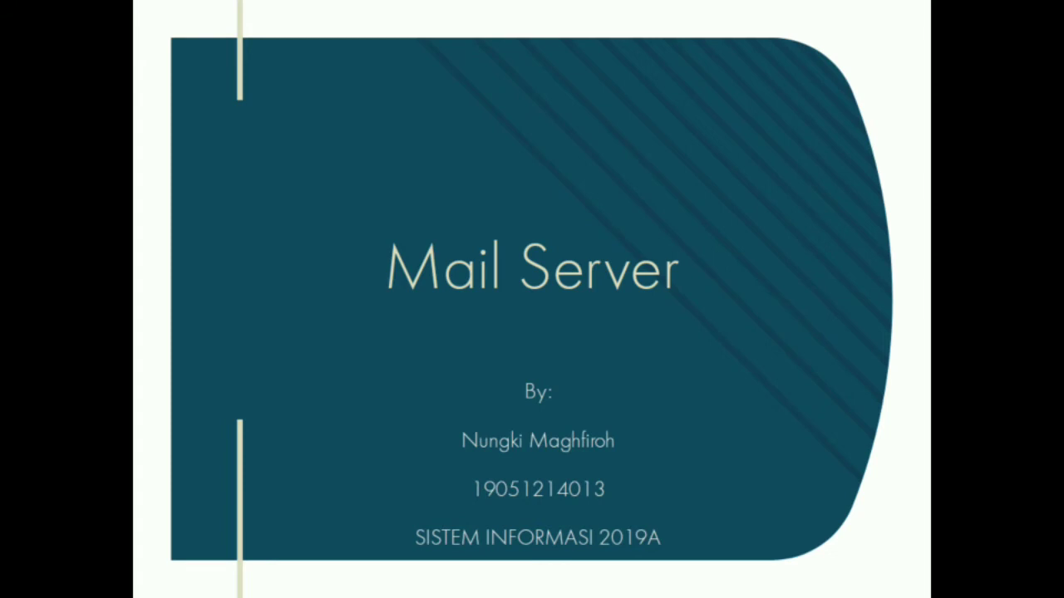
key("Right")
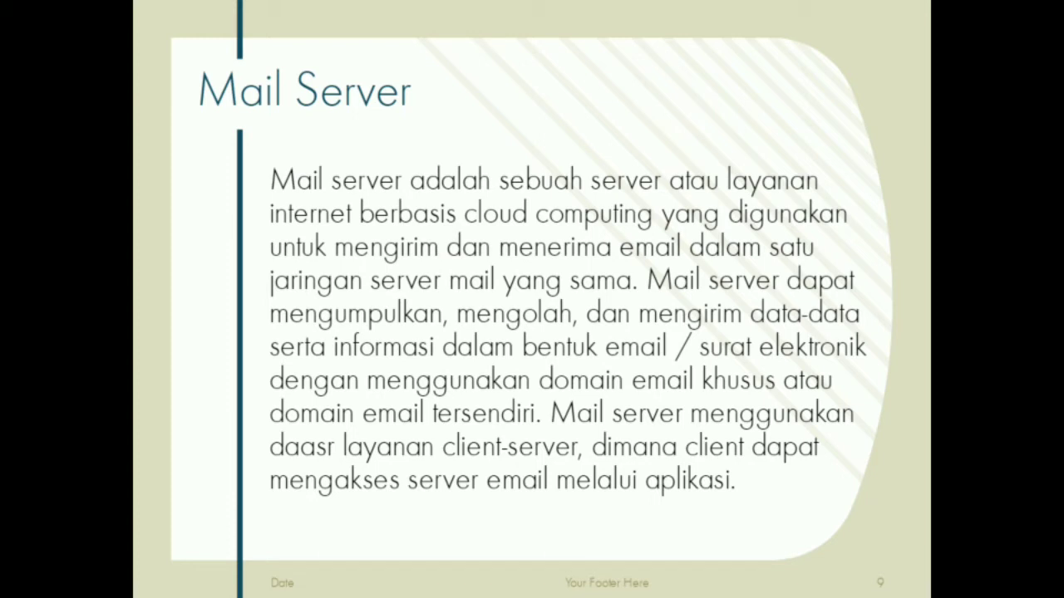
key("Right")
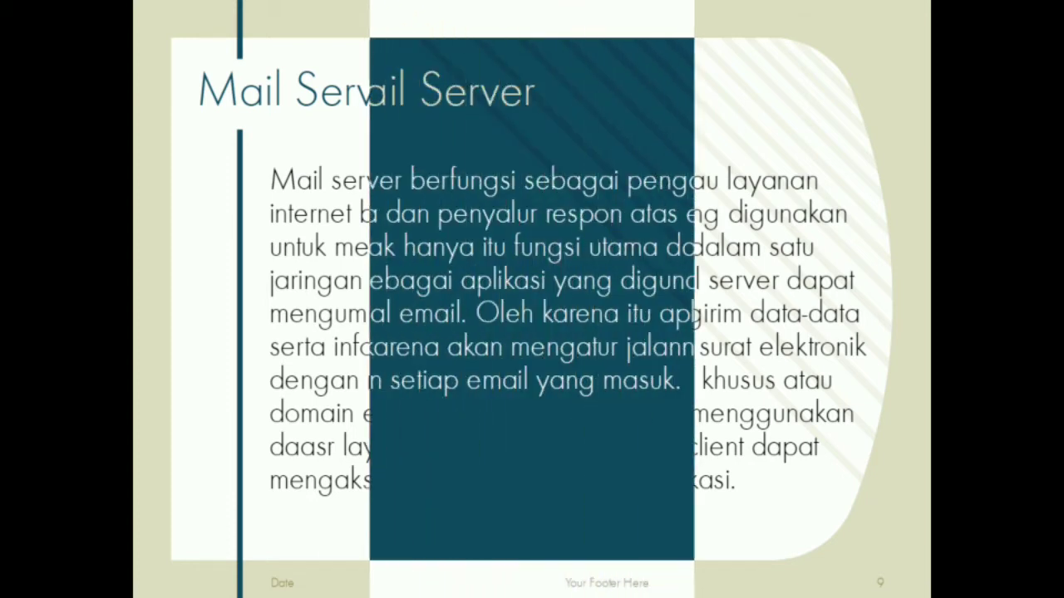
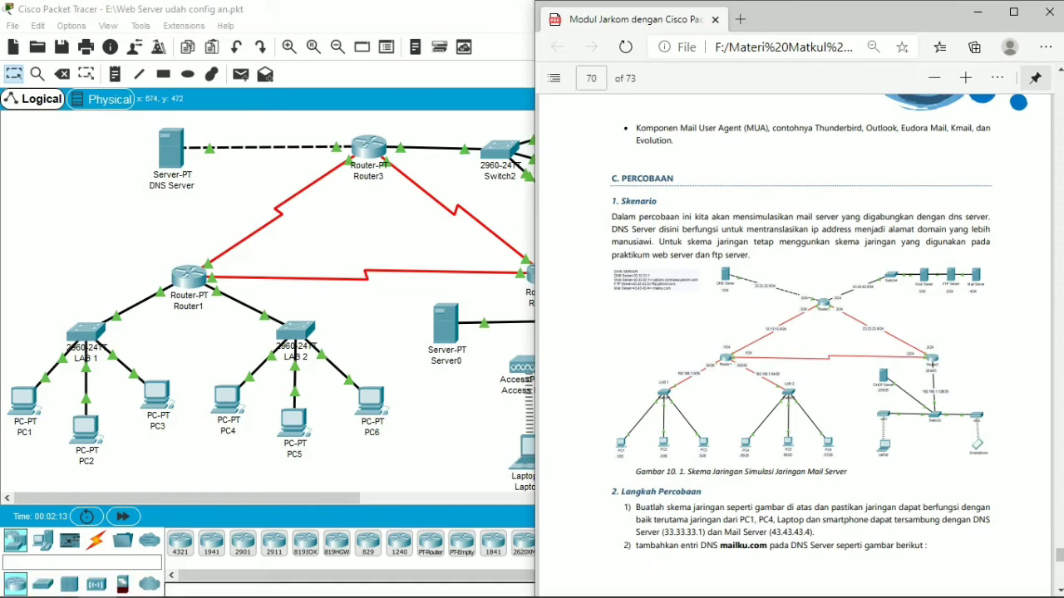
scroll(795, 332, "down", 2)
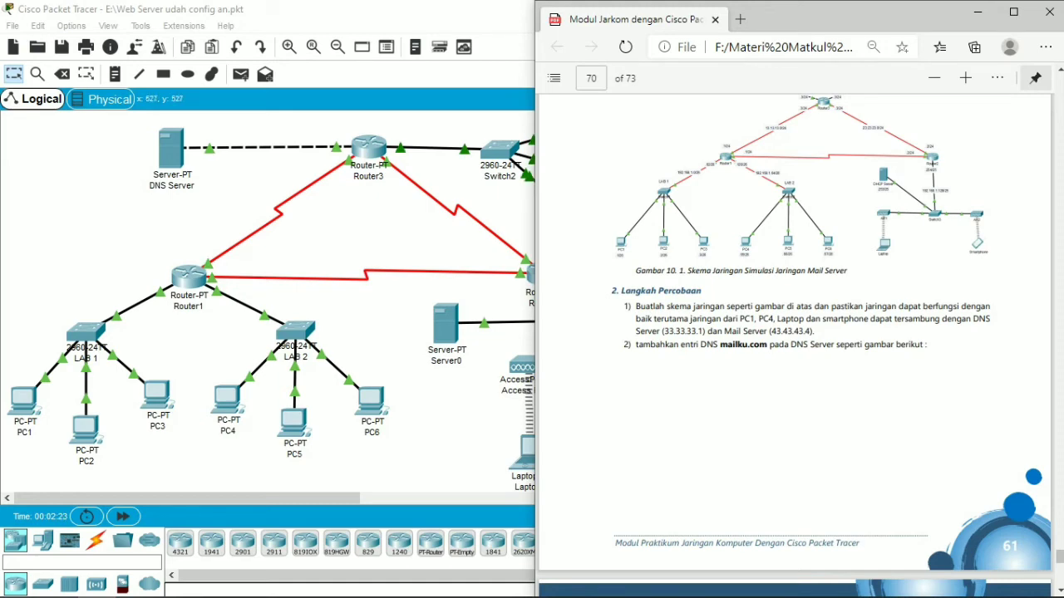
Step: Read the module's first step, switch to Packet Tracer and ping the mail server at 43.43.43.4 from PC1's Command Prompt
left_click(411, 448)
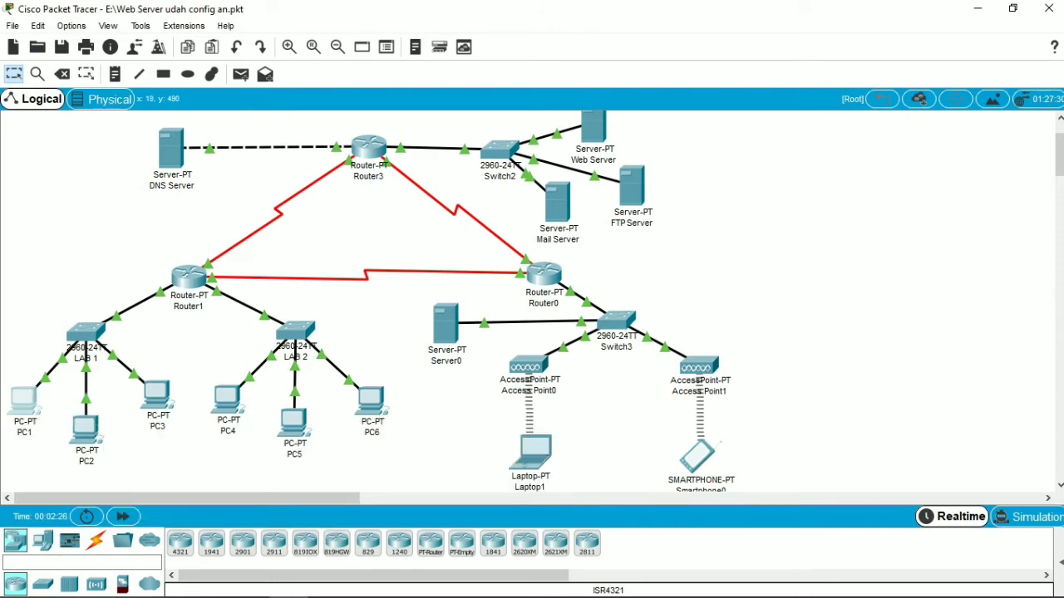
left_click(19, 401)
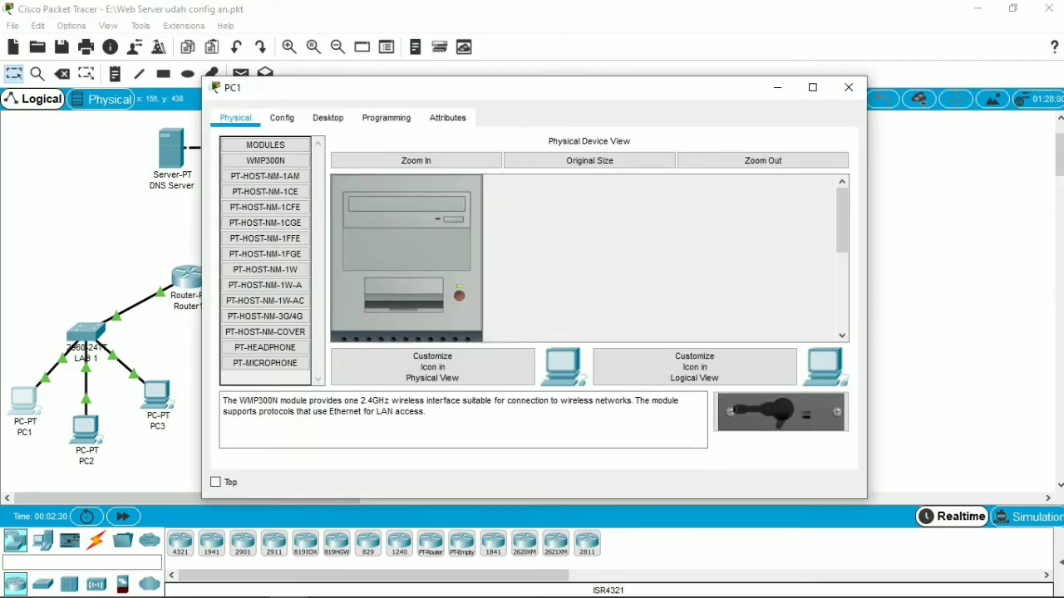
left_click(327, 118)
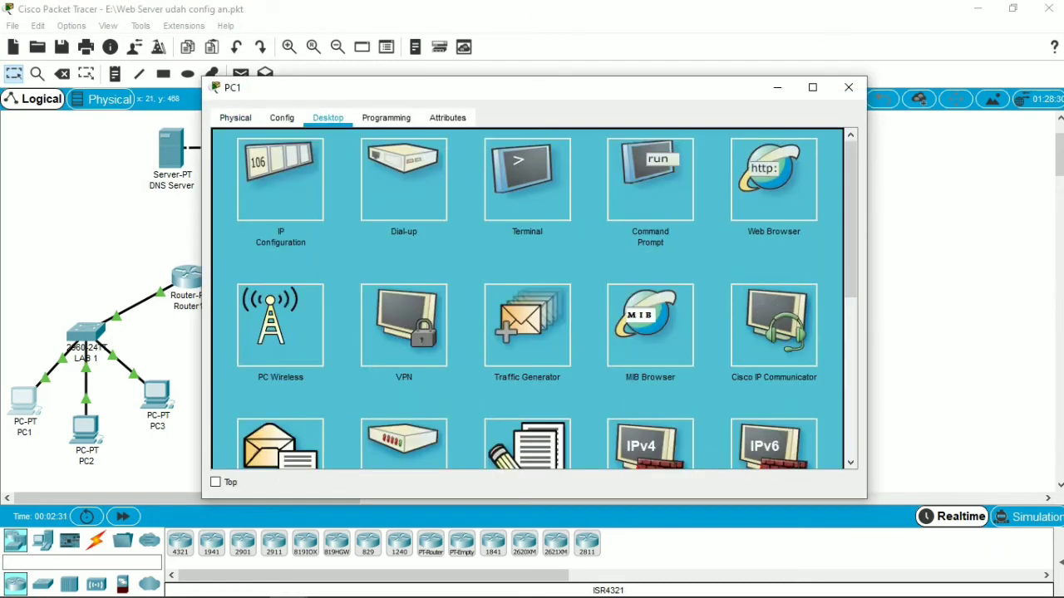
left_click(649, 179)
type("ping 43.43.43.4")
key("Return")
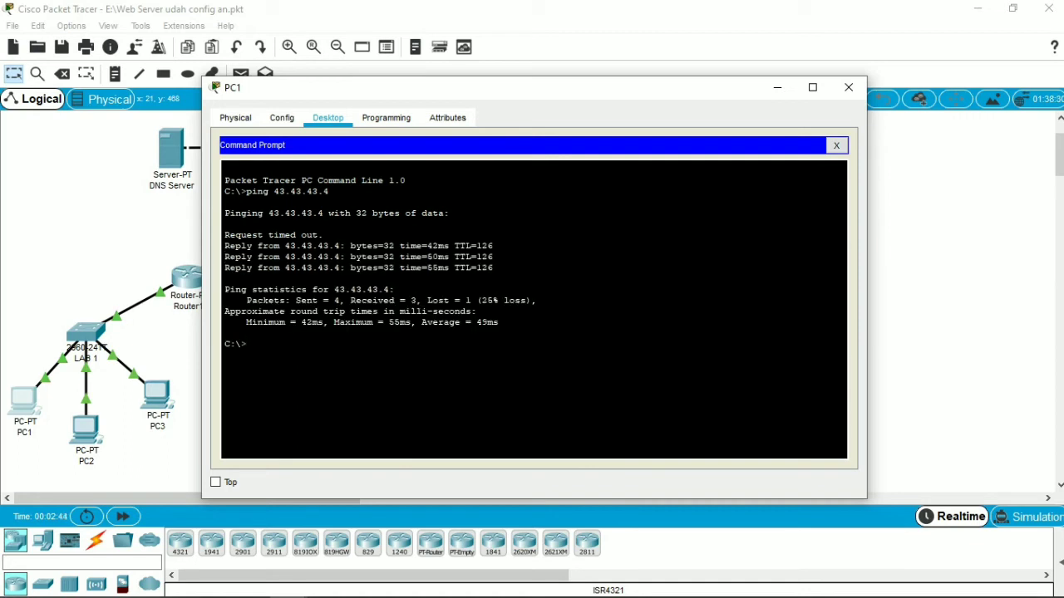
Step: Repeat the ping to 43.43.43.4 from PC1 and close the PC1 window
type("ping 43.43.43.4")
key("Return")
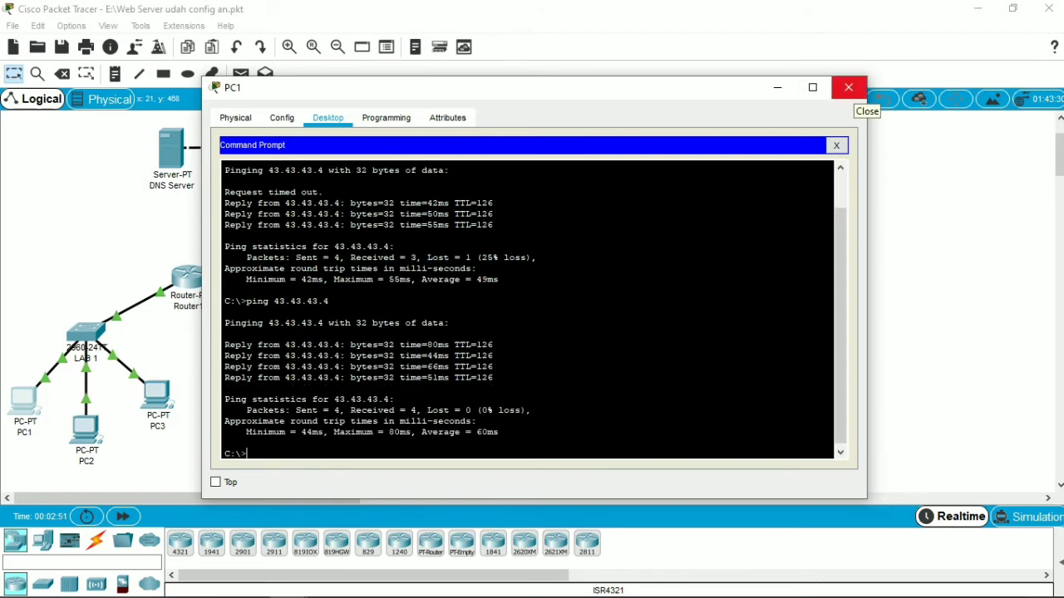
left_click(847, 88)
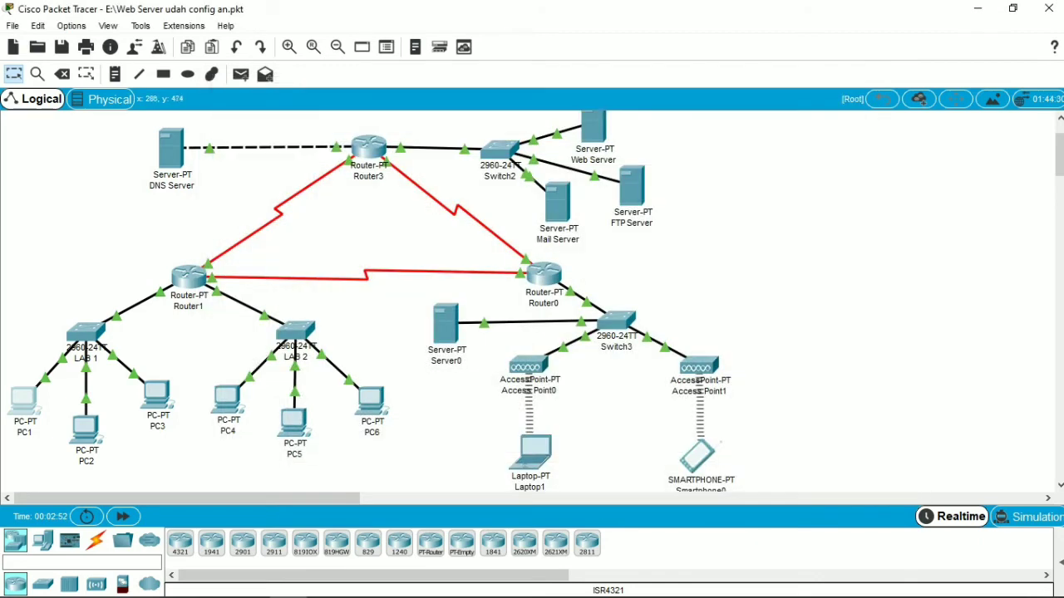
Step: Ping the mail server at 43.43.43.4 from PC4's Command Prompt and close the PC4 window
left_click(227, 399)
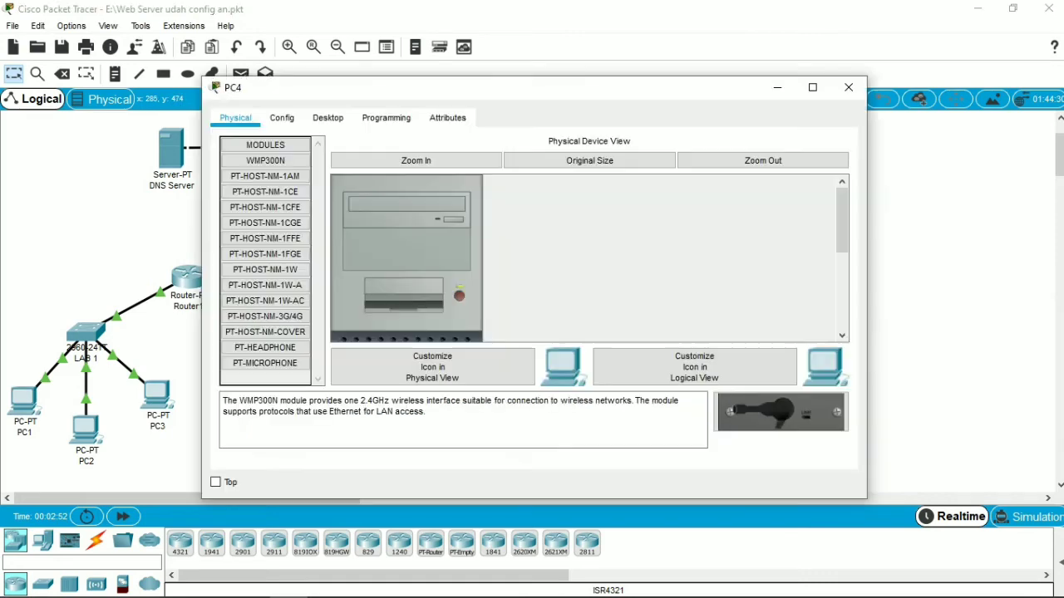
left_click(327, 117)
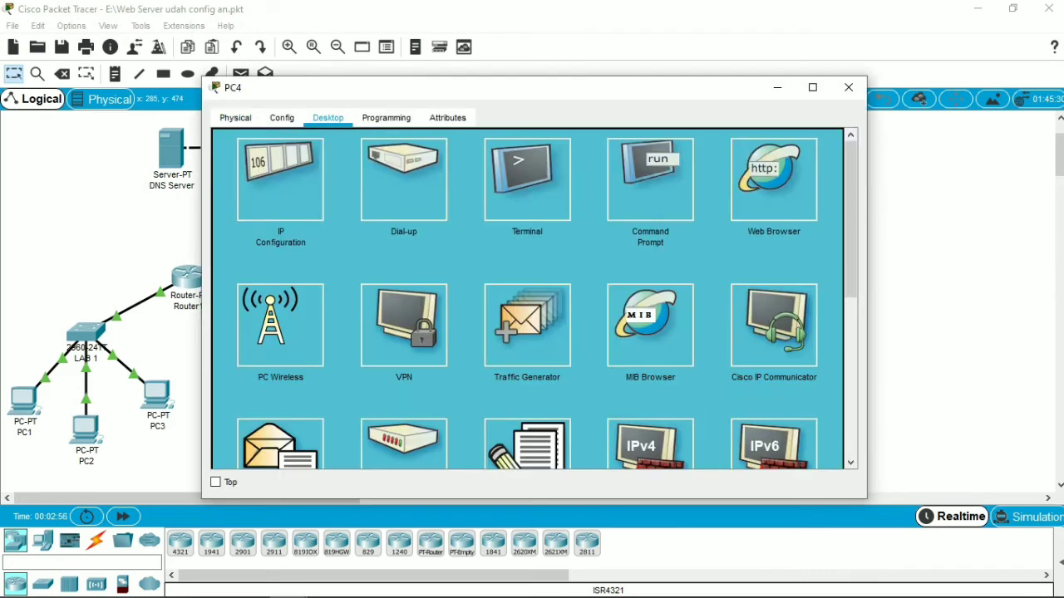
left_click(650, 180)
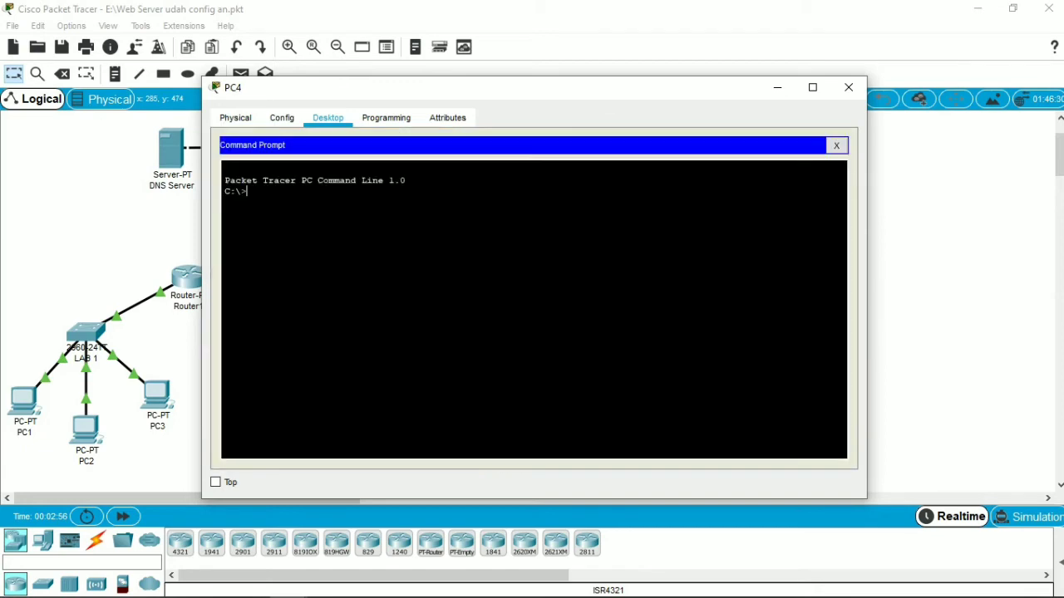
type("ping 43.43.43.4")
key("Return")
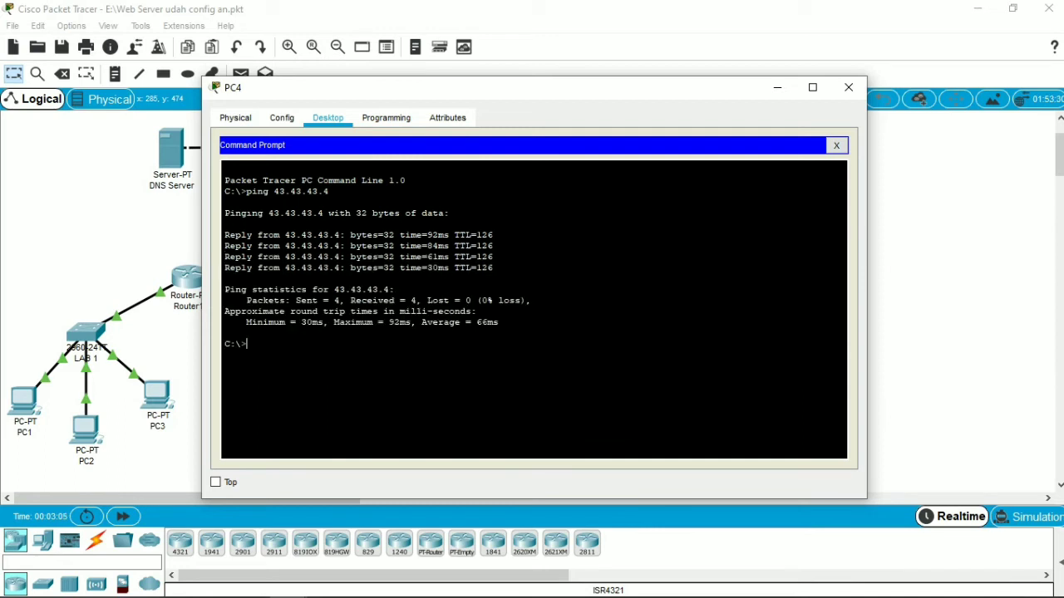
left_click(849, 87)
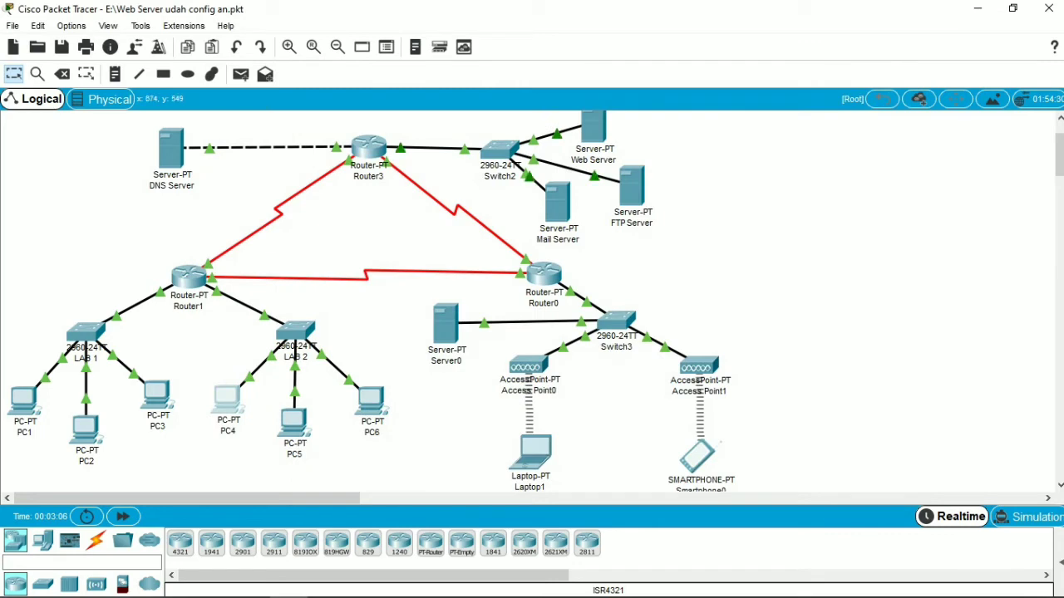
Step: Ping the mail server at 43.43.43.4 from Laptop1's Command Prompt and close the Laptop1 window
left_click(530, 453)
left_click(530, 453)
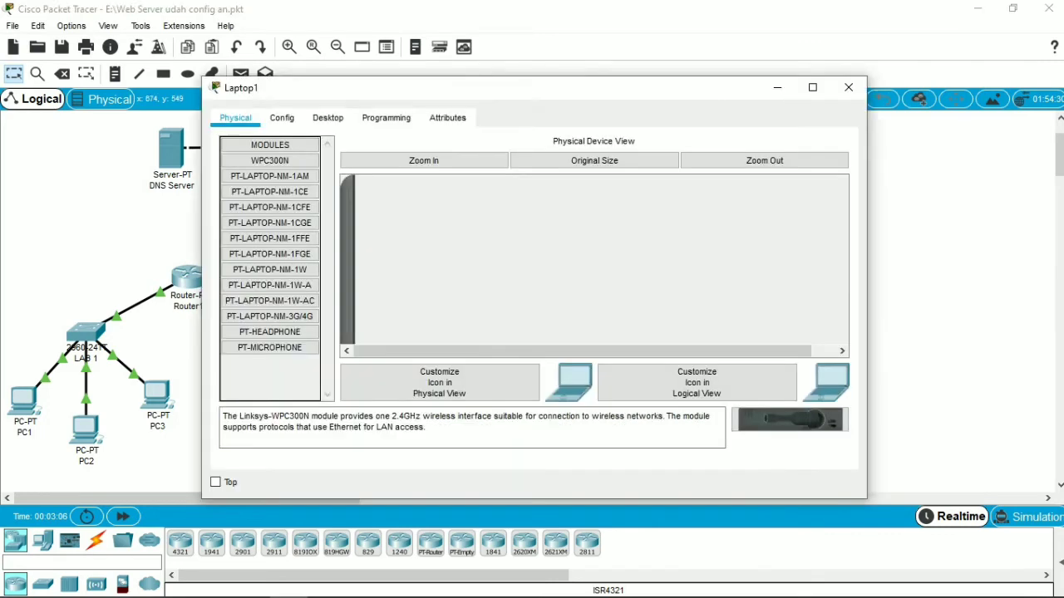
left_click(327, 117)
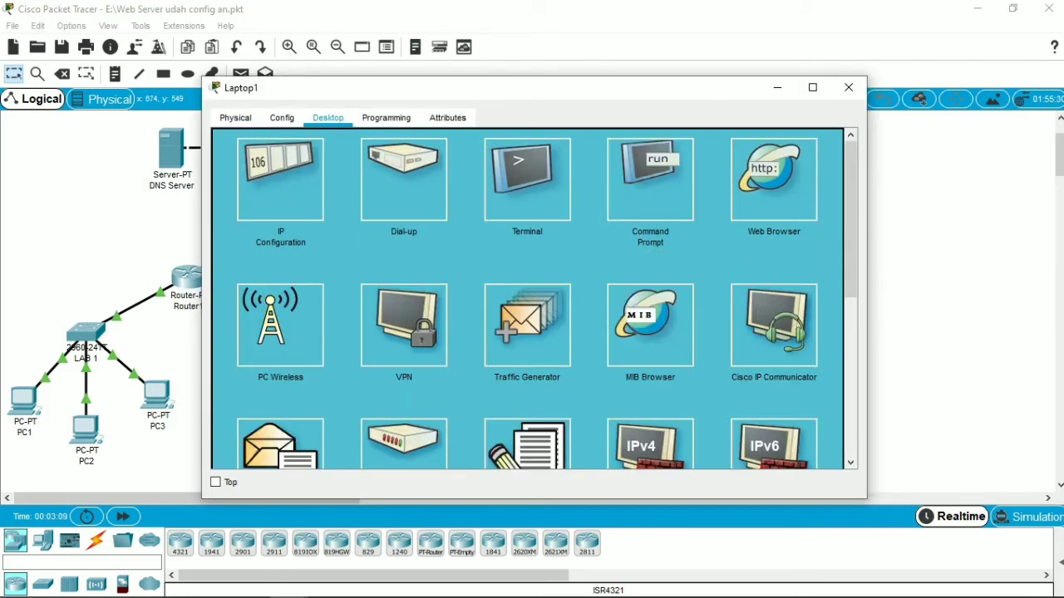
left_click(649, 180)
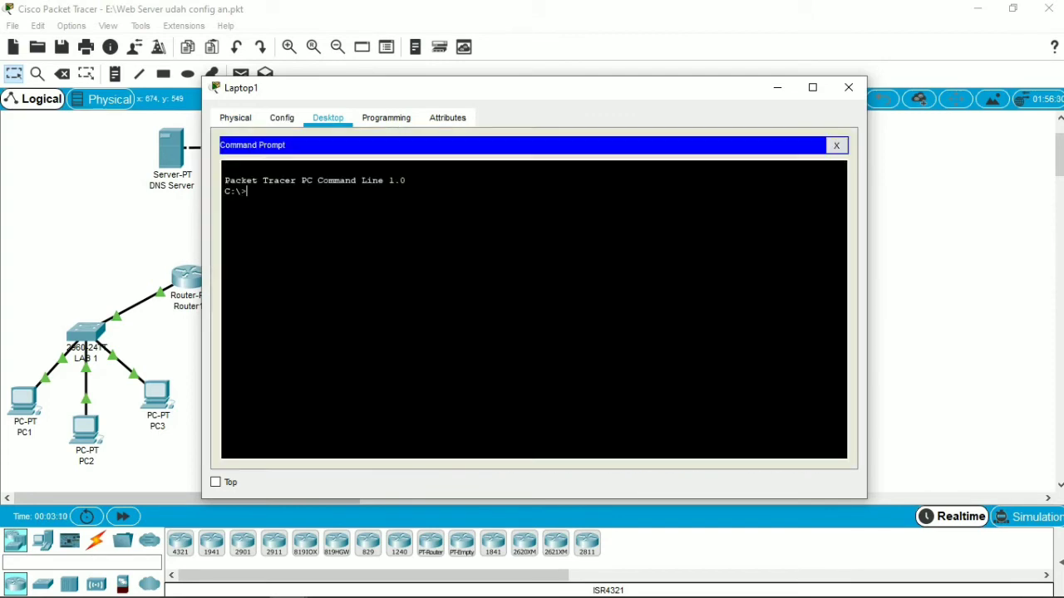
type("ping 43.43.43.4")
key("Return")
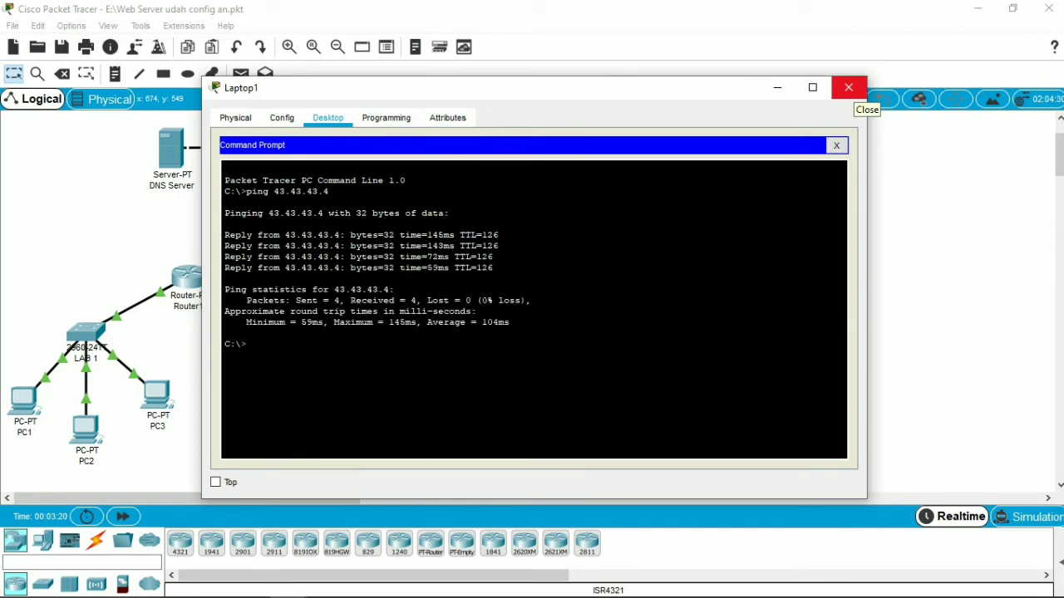
left_click(847, 88)
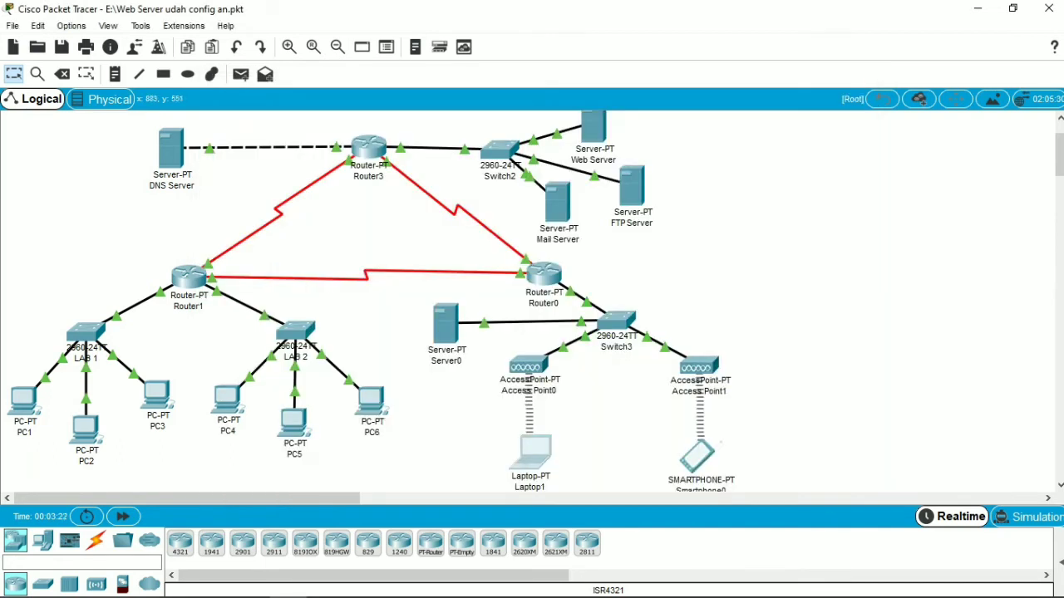
Step: Ping the mail server at 43.43.43.4 from Smartphone0's Command Prompt and close the Smartphone0 window
left_click(697, 457)
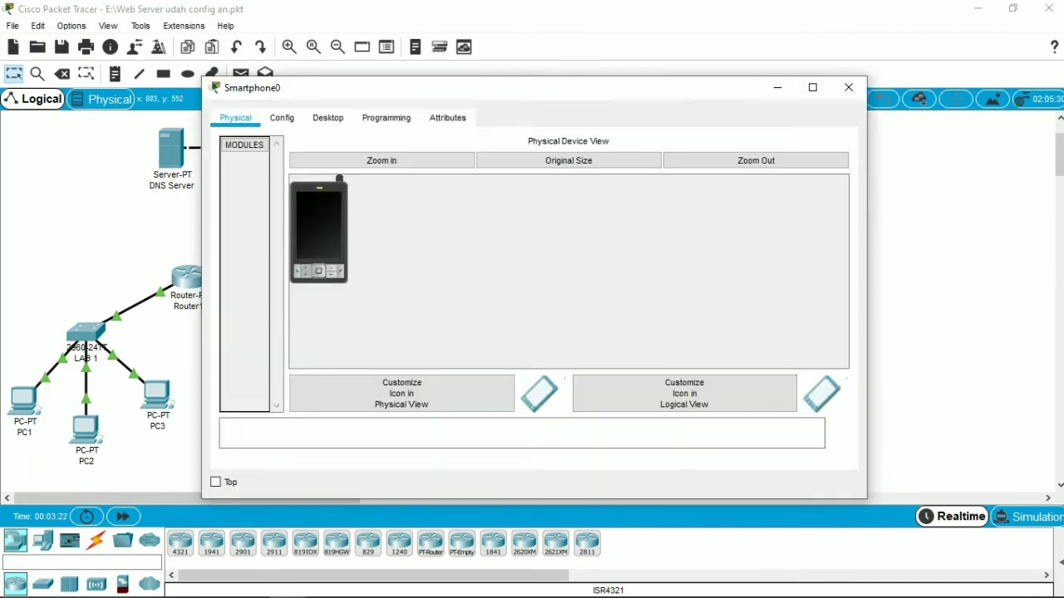
left_click(328, 117)
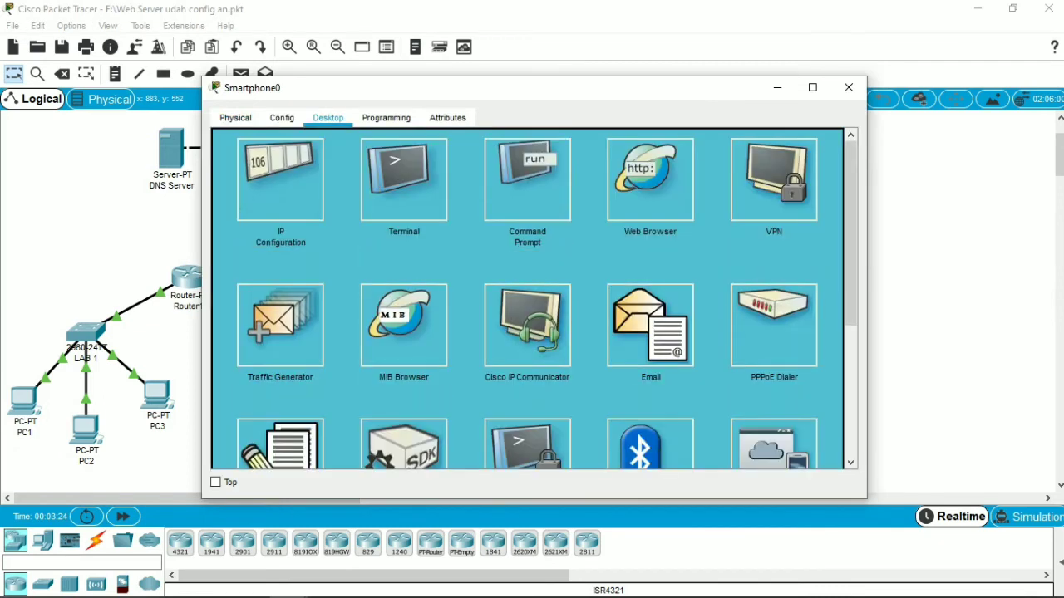
left_click(527, 178)
type("ping 43.")
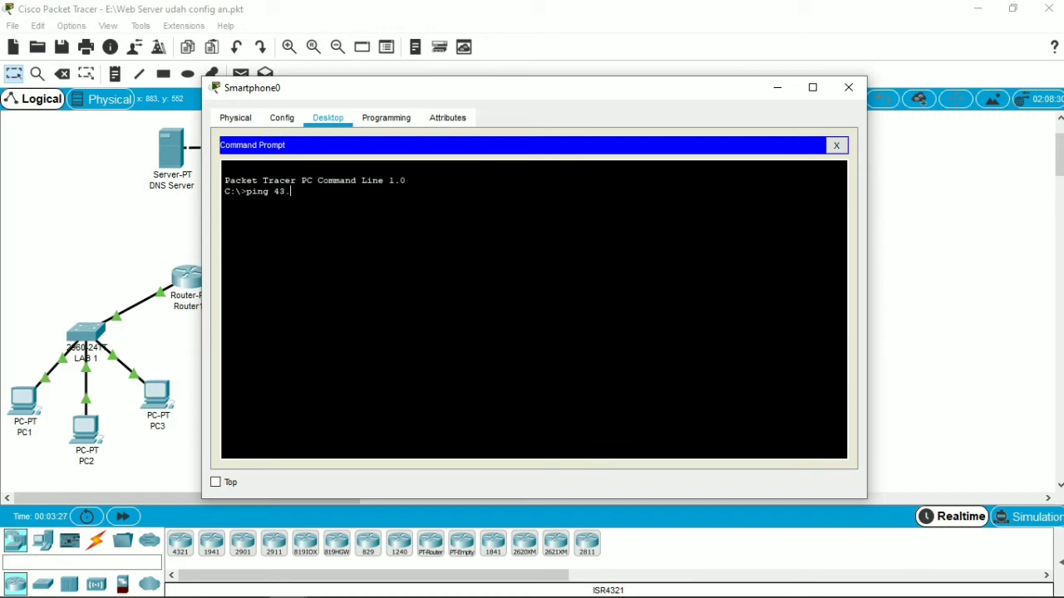
type("43.43.4")
key("Return")
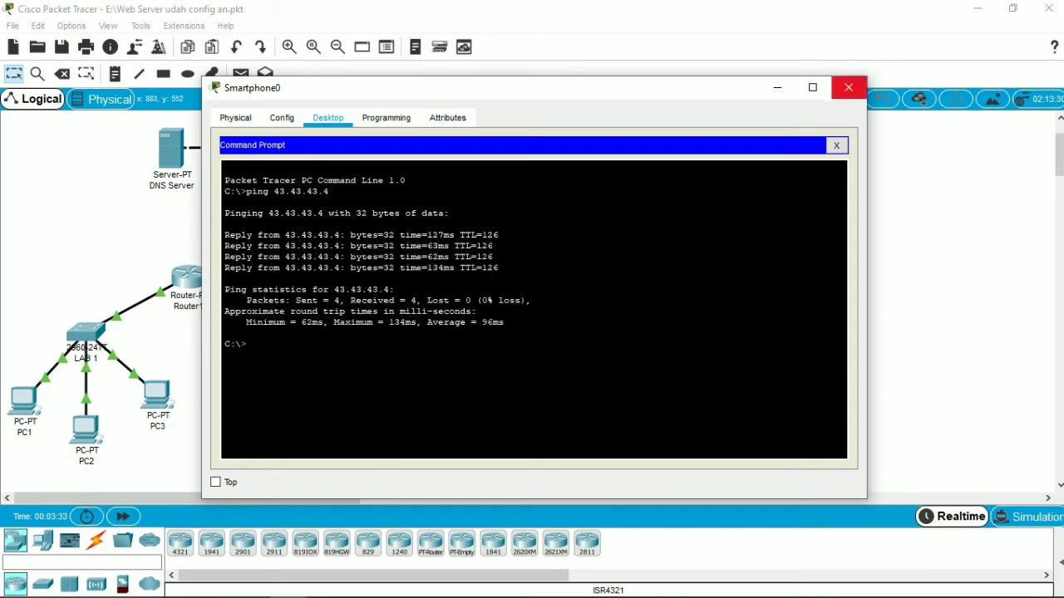
left_click(849, 87)
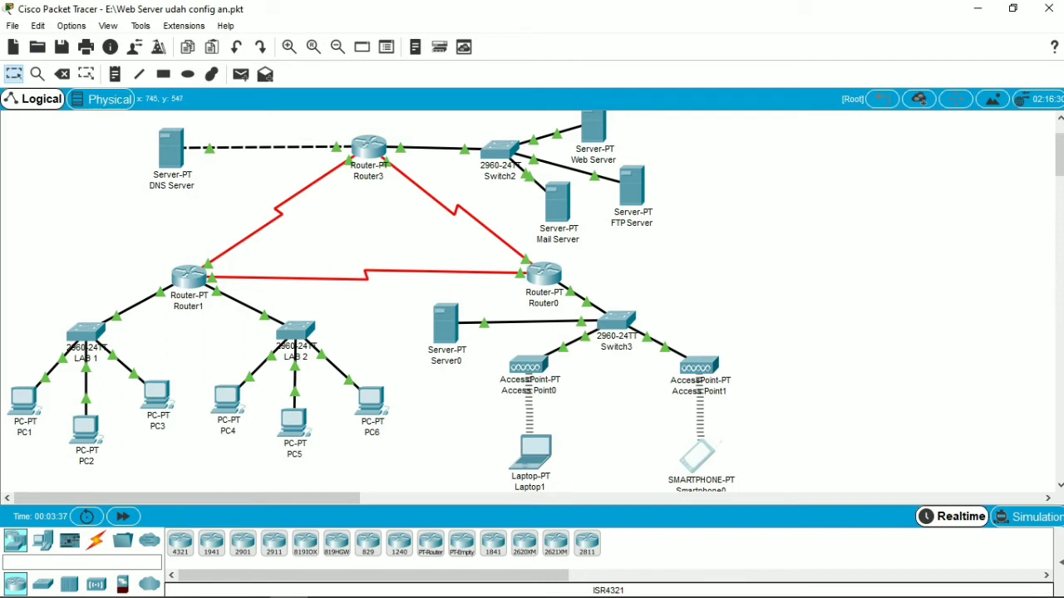
Step: Switch to the PDF module in Microsoft Edge to read the mailku.com DNS entry instruction, and return to Packet Tracer
left_click(96, 583)
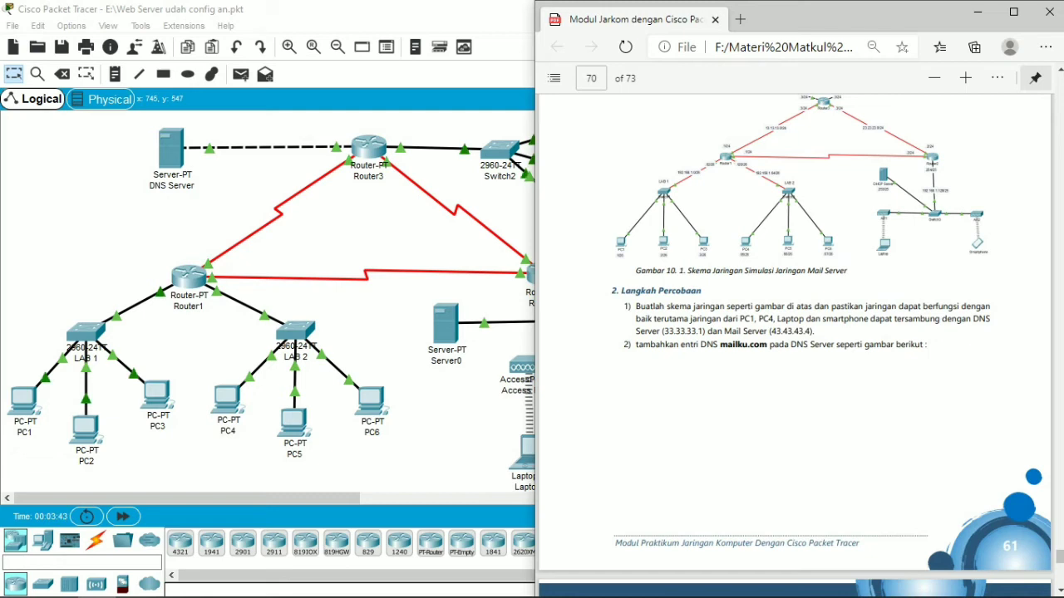
scroll(794, 346, "down", 3)
scroll(795, 345, "down", 2)
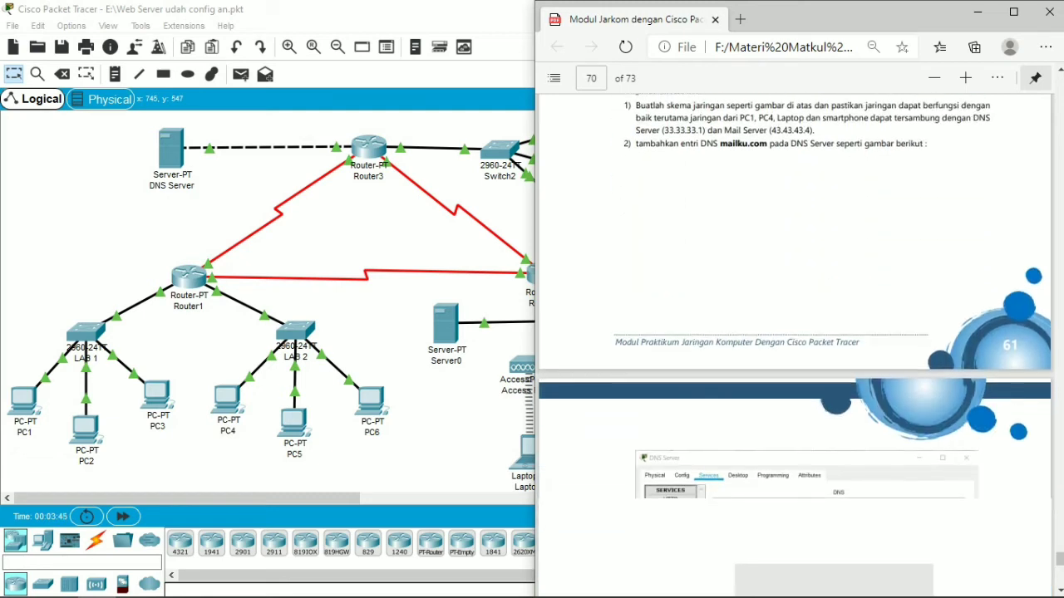
scroll(794, 345, "down", 1)
scroll(794, 346, "down", 1)
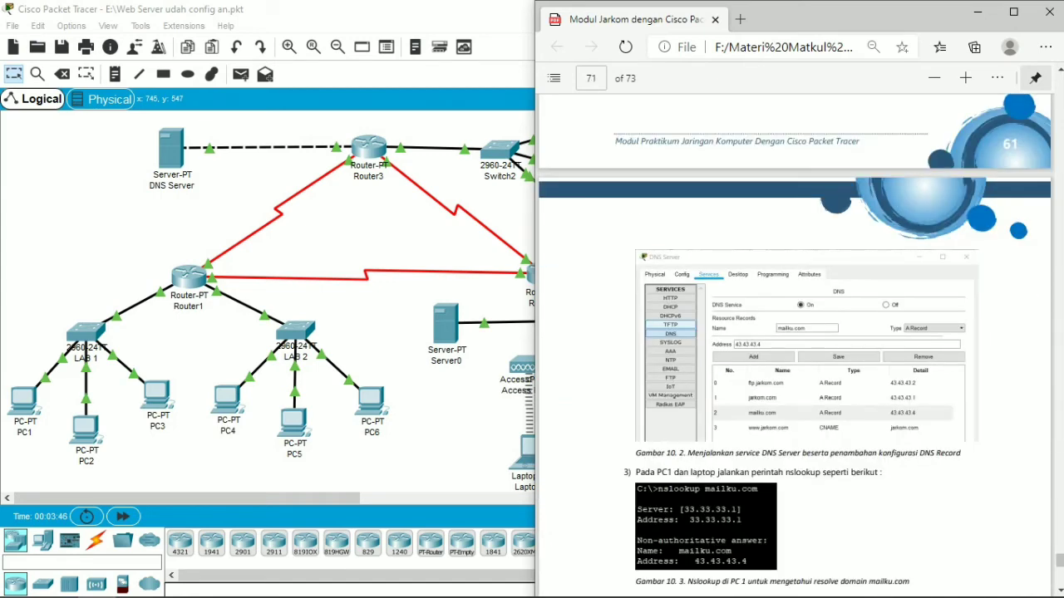
left_click(182, 10)
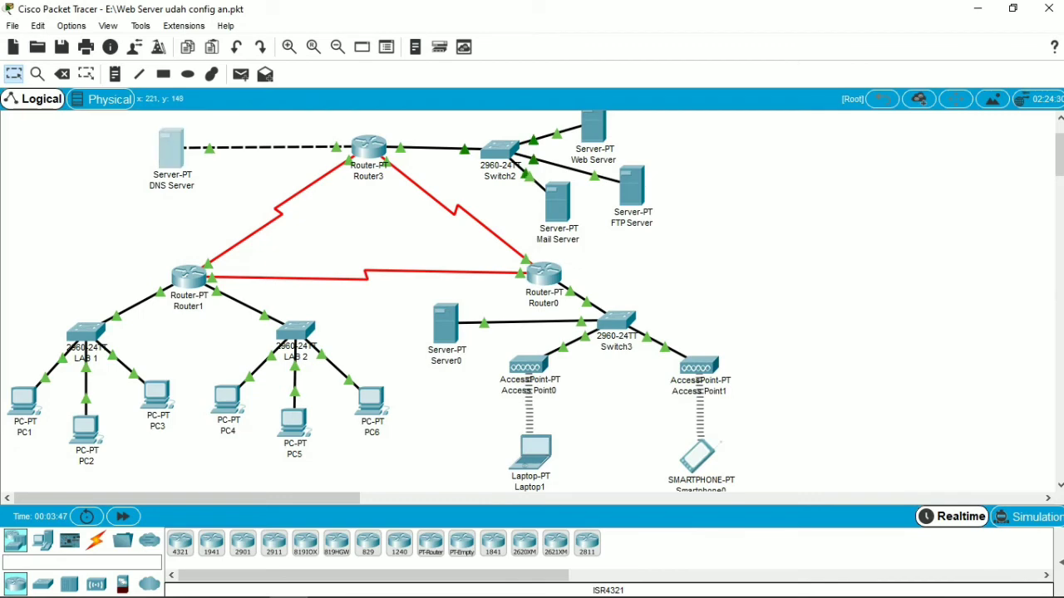
Step: Check the mailku.com A record in the DNS Server's DNS service and close the DNS Server window
left_click(171, 150)
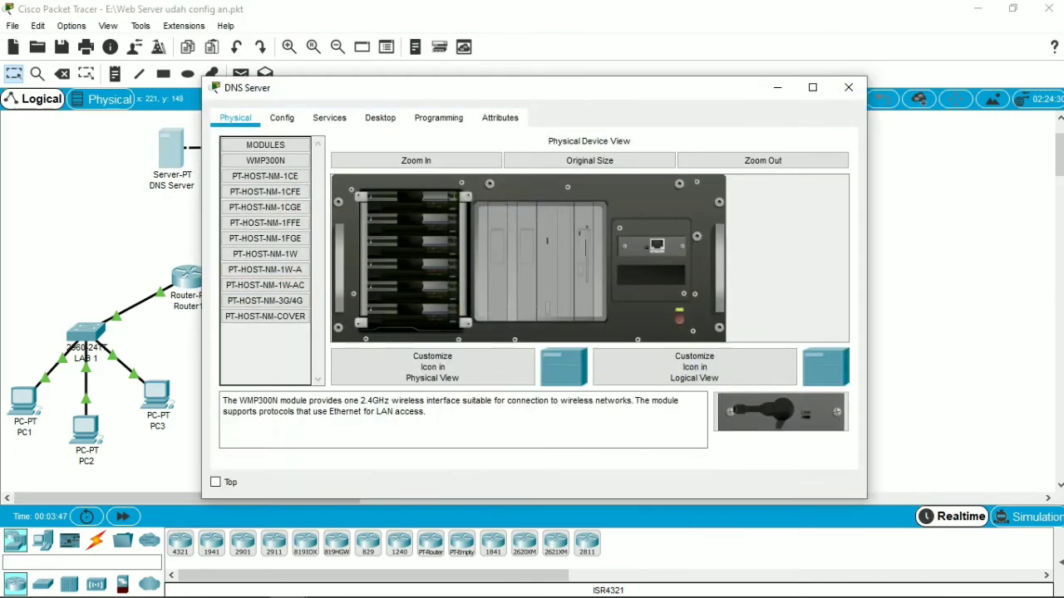
left_click(329, 117)
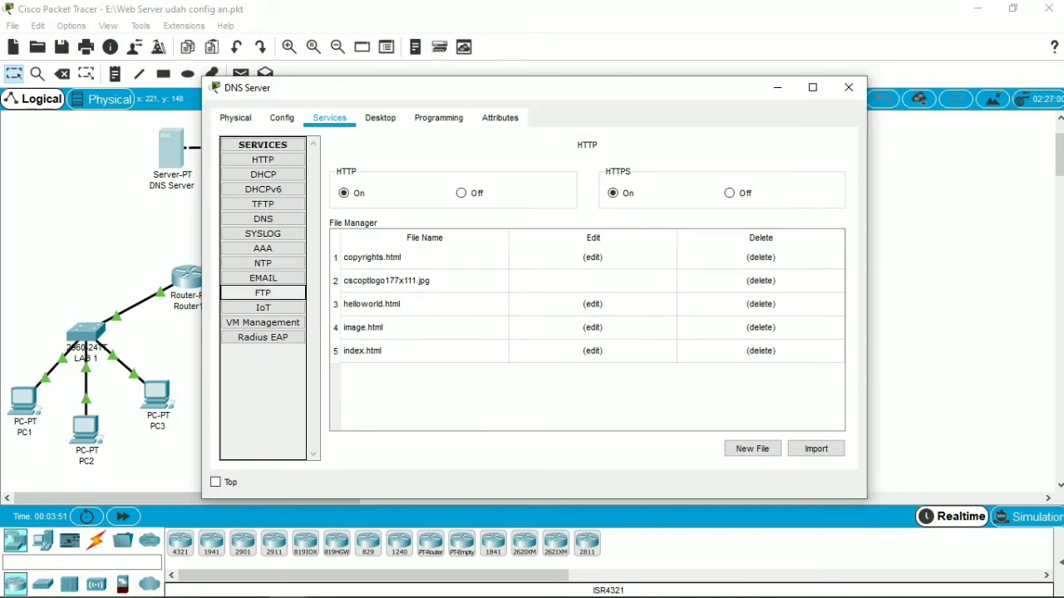
left_click(264, 219)
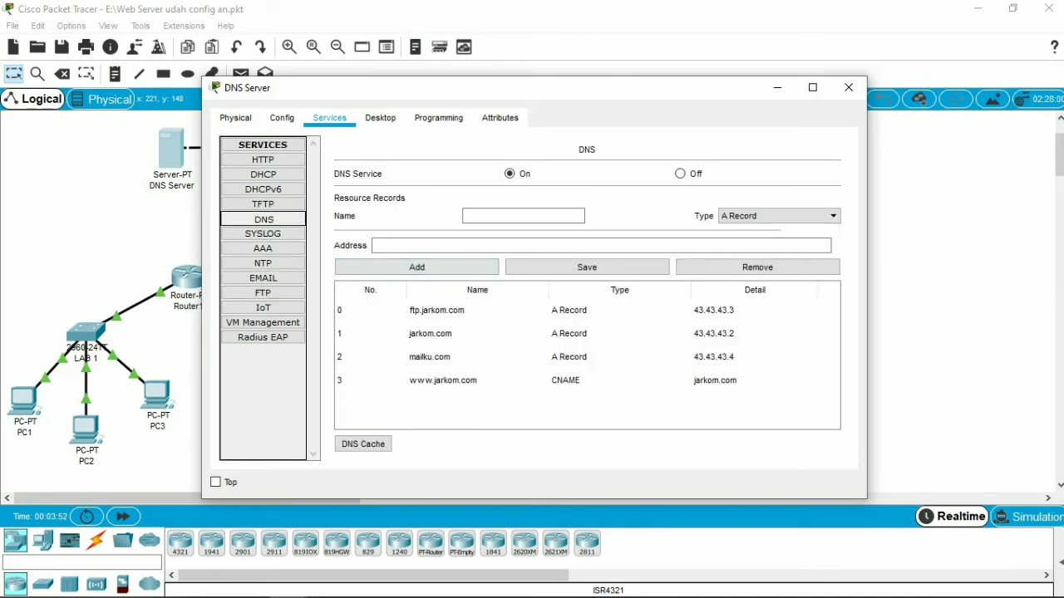
left_click(457, 357)
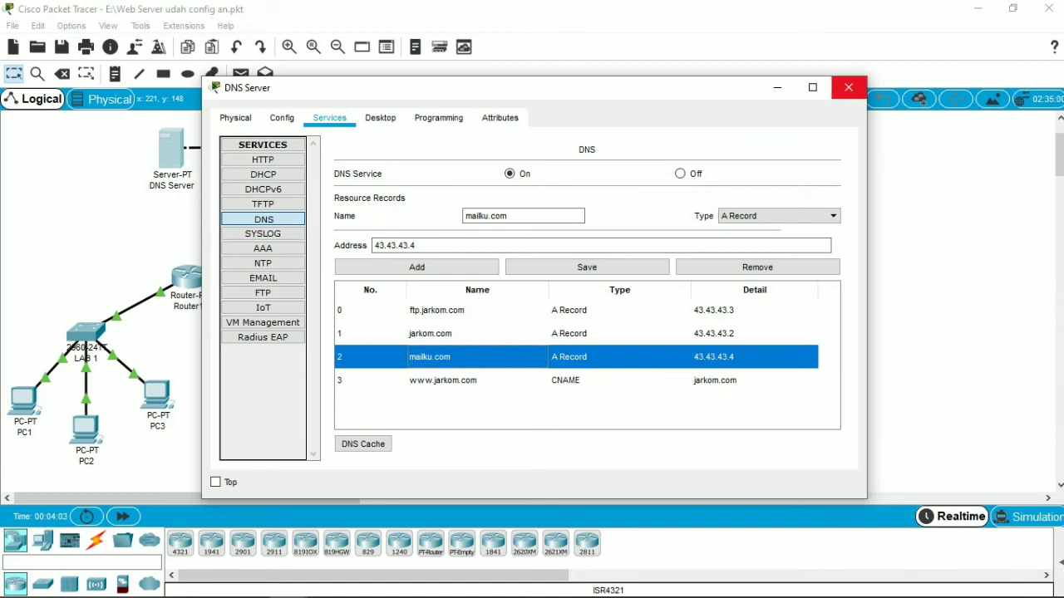
left_click(848, 88)
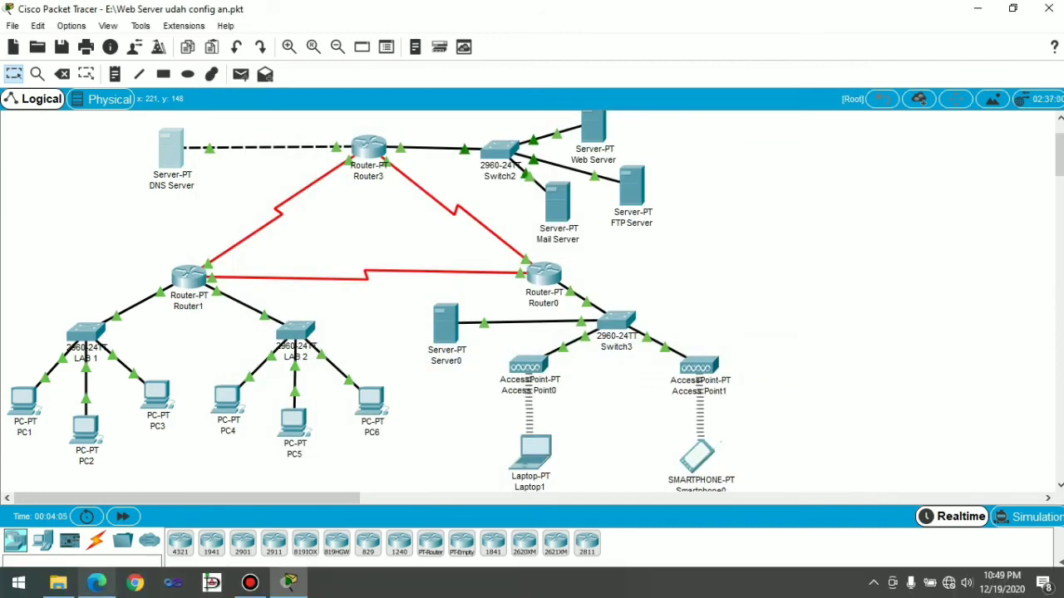
Step: Switch to the PDF module in Microsoft Edge to read the nslookup and mail account instructions, and return to Packet Tracer
left_click(97, 582)
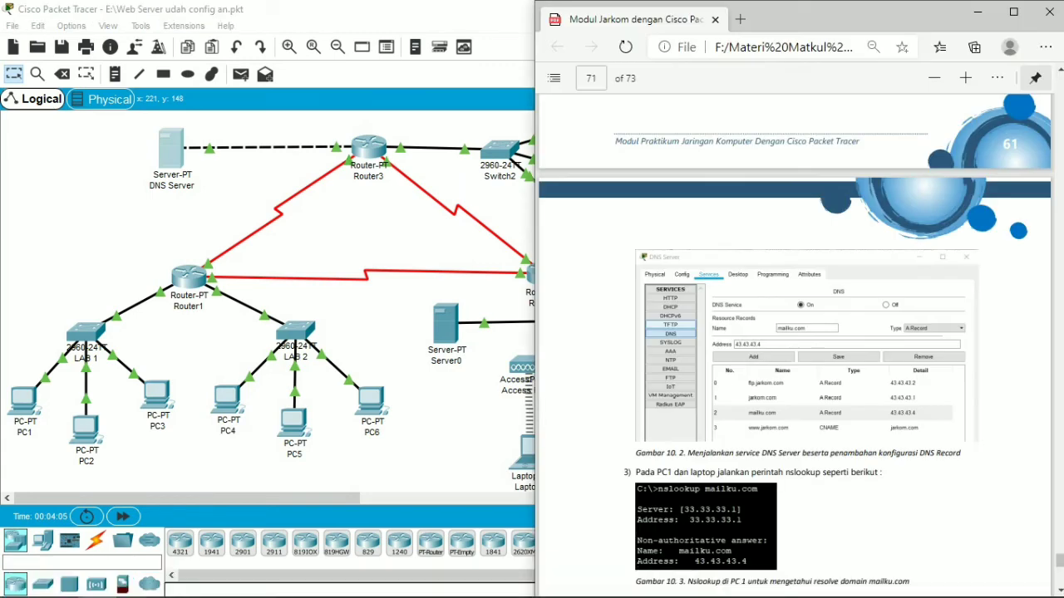
scroll(794, 332, "down", 2)
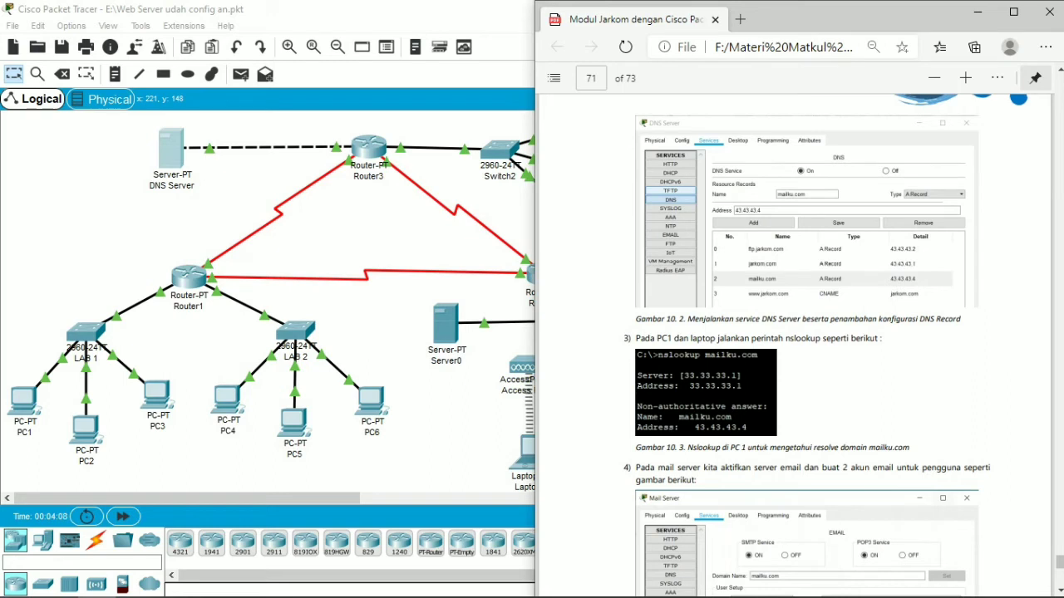
scroll(794, 345, "down", 1)
key("alt+Tab")
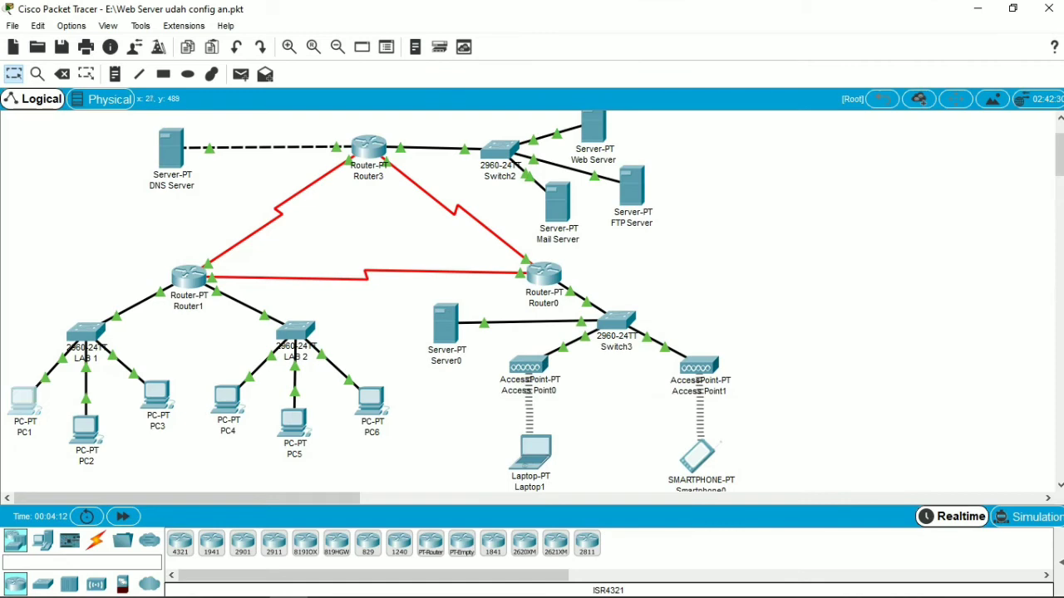
Step: Run nslookup mailku.com in PC1's Command Prompt, check the returned name and address, and close the PC1 window
left_click(23, 401)
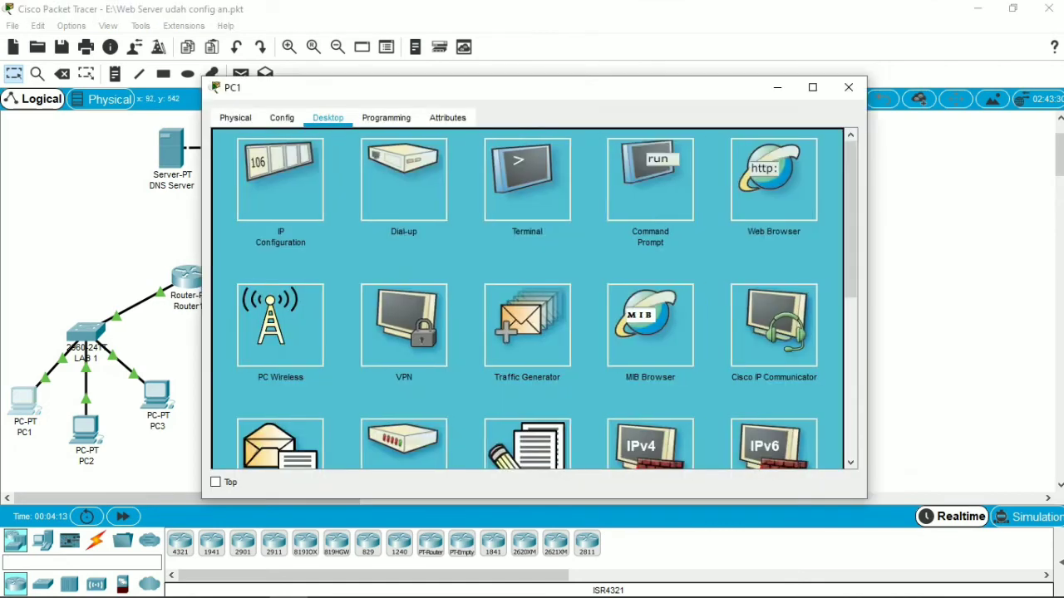
left_click(650, 180)
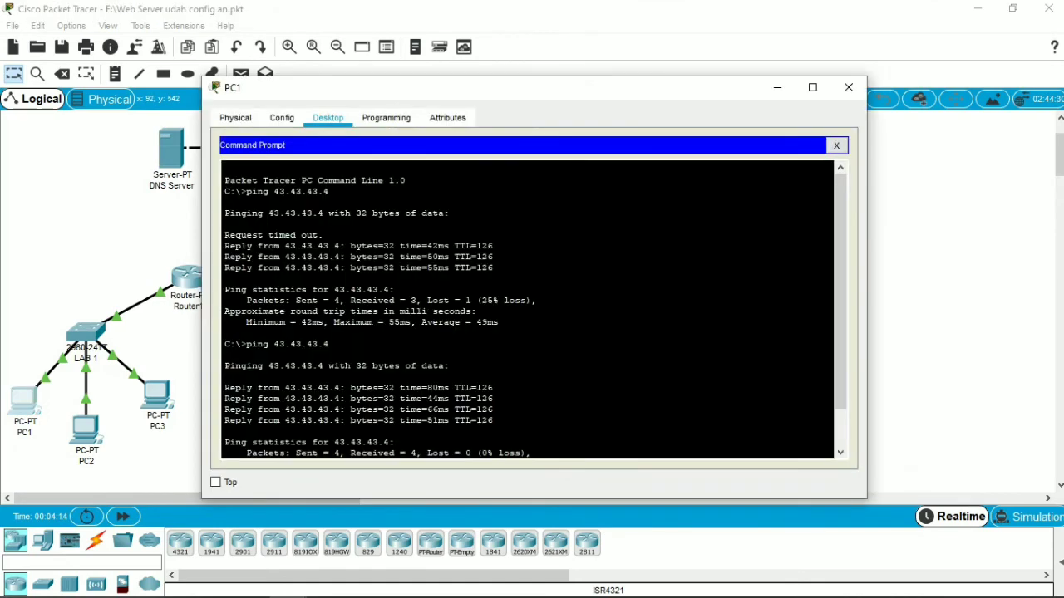
left_click_drag(840, 366, 840, 425)
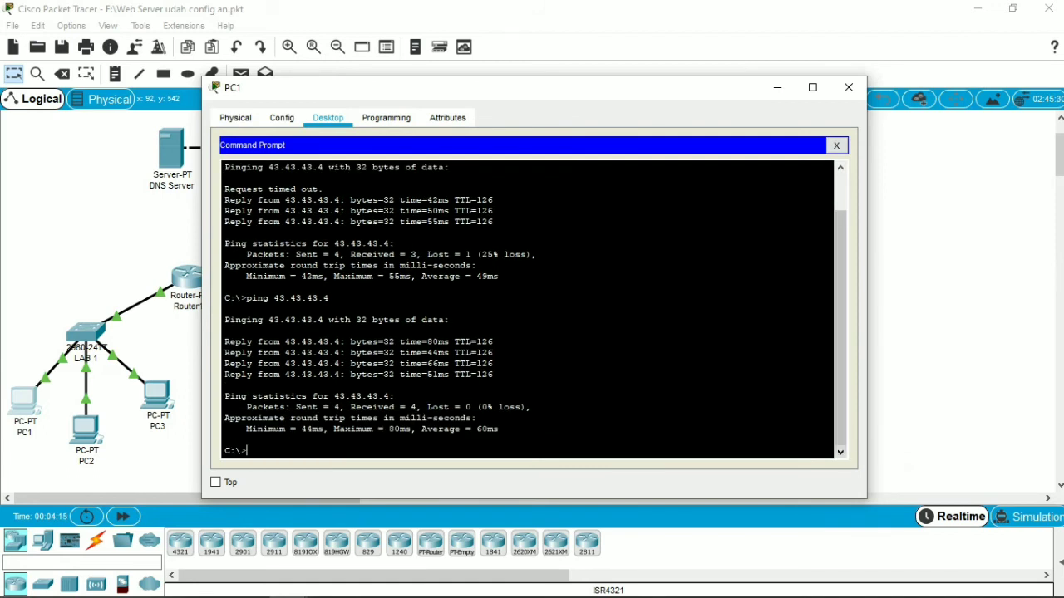
type("nslookup")
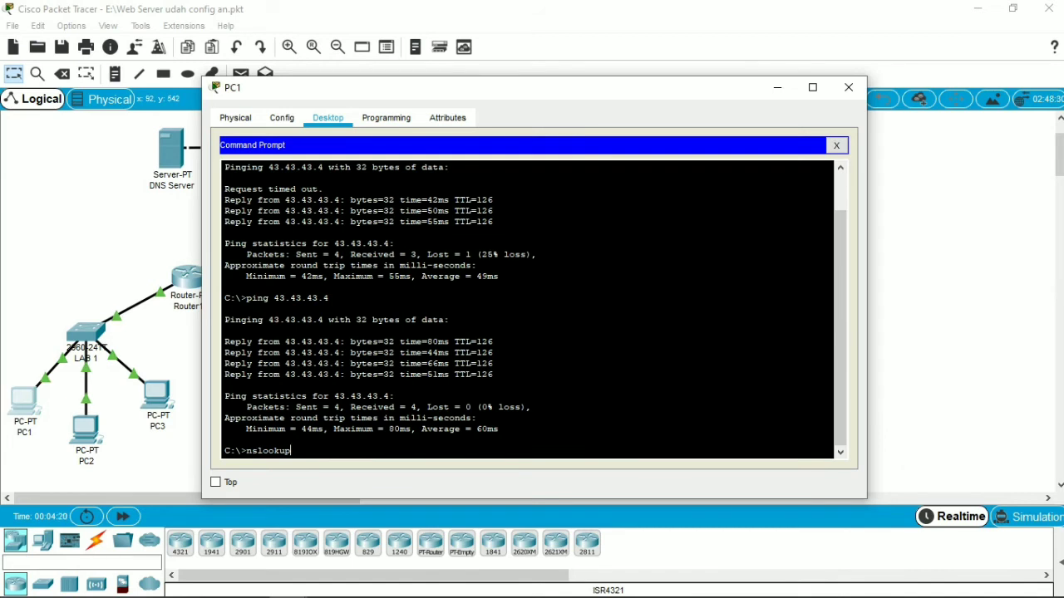
type(" mailku.com")
key("Return")
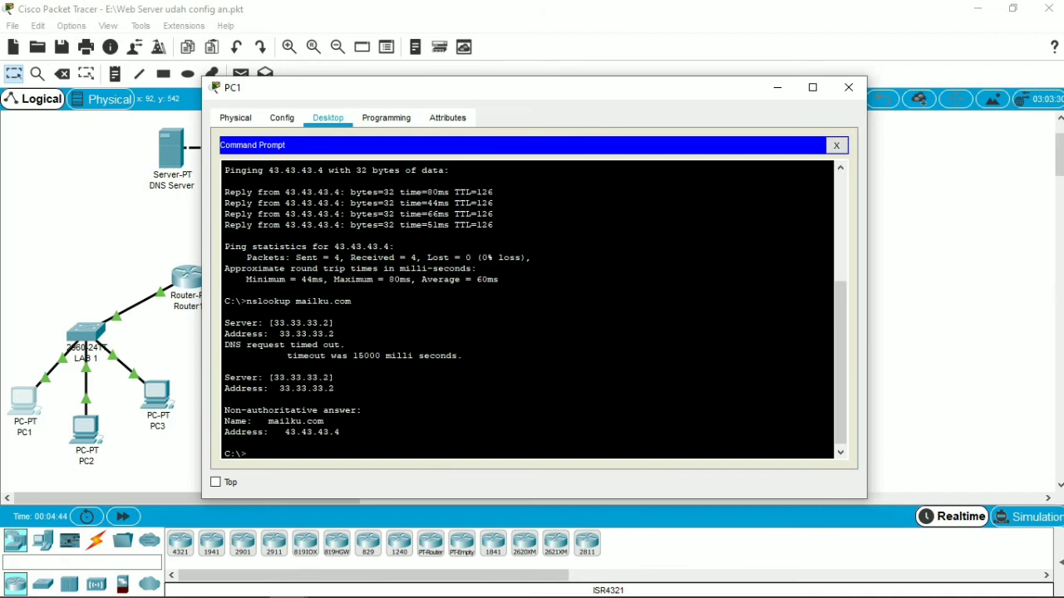
left_click_drag(264, 420, 341, 432)
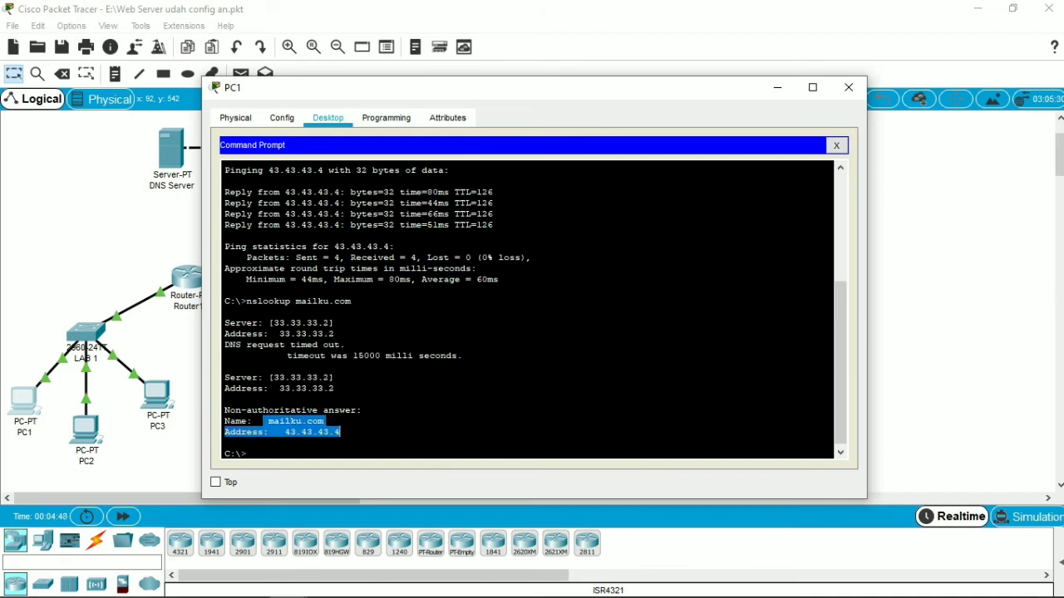
left_click(342, 433)
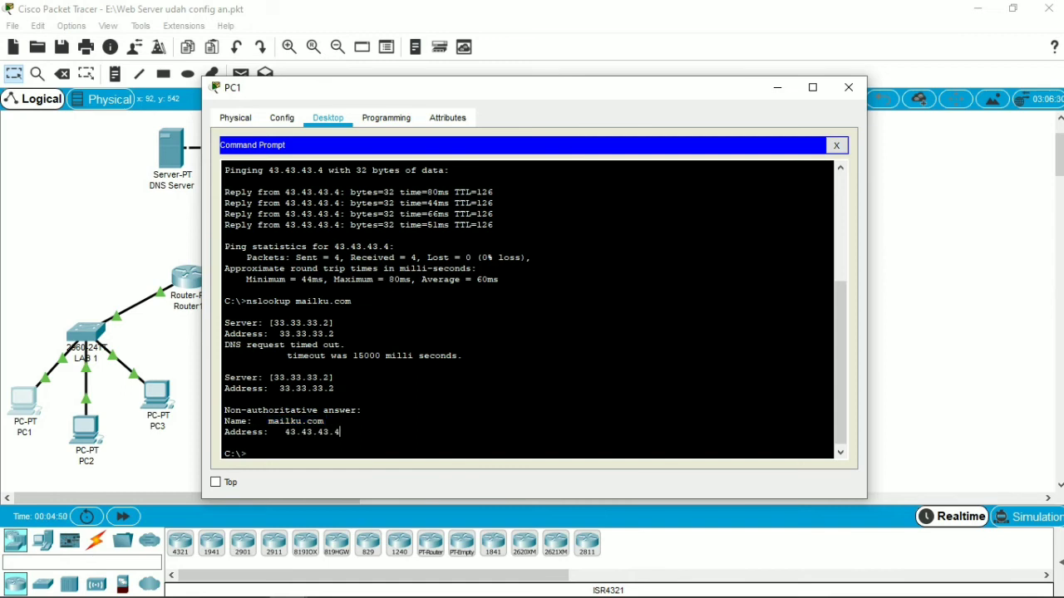
left_click(849, 87)
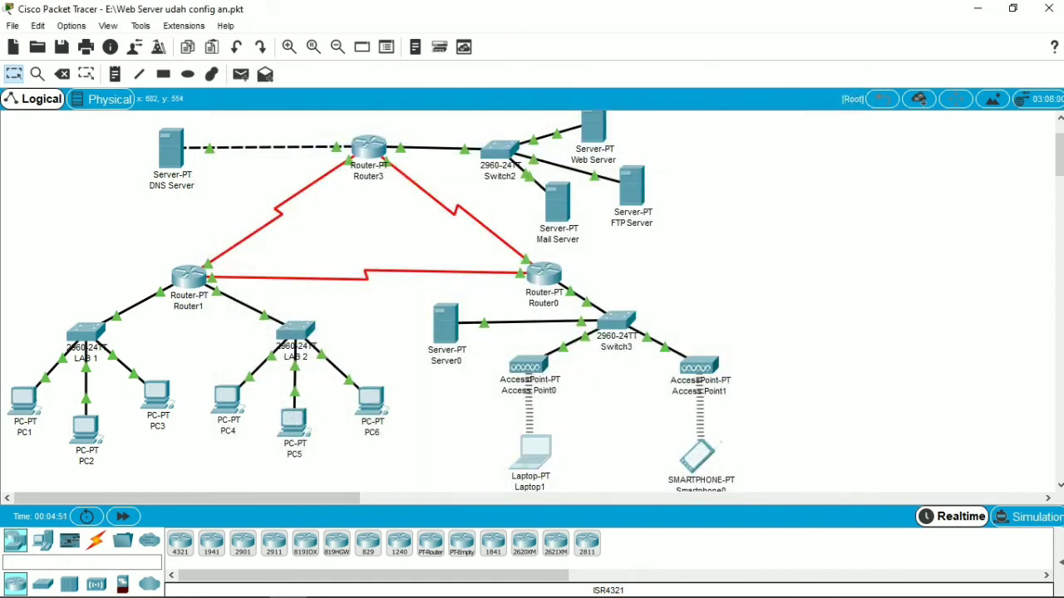
Step: Run nslookup mailku.com in Laptop1's Command Prompt, check the returned name and address, and close the Laptop1 window
left_click(532, 451)
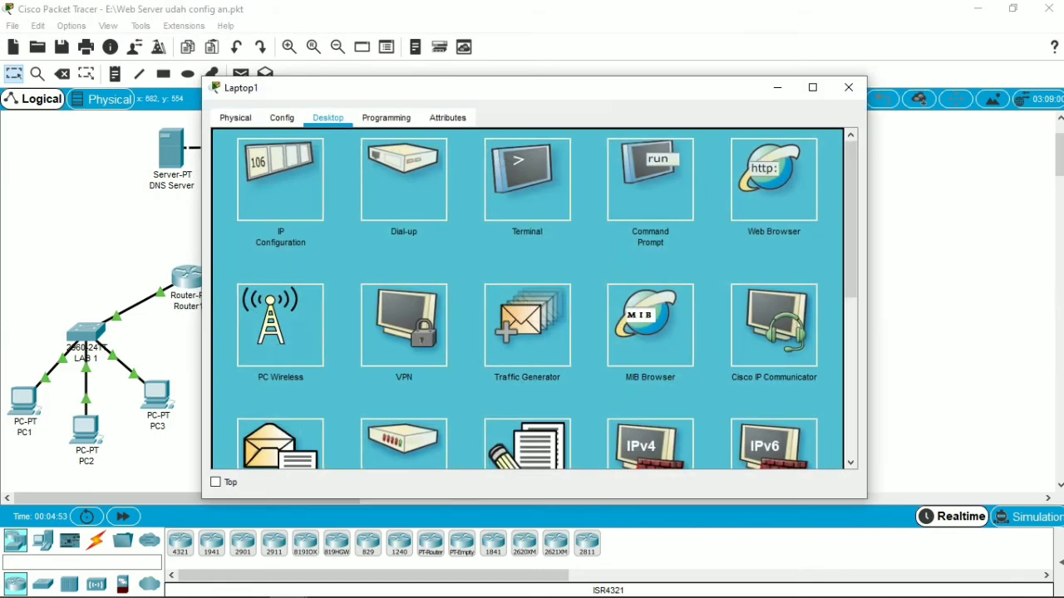
left_click(650, 180)
type("nslookup mailk")
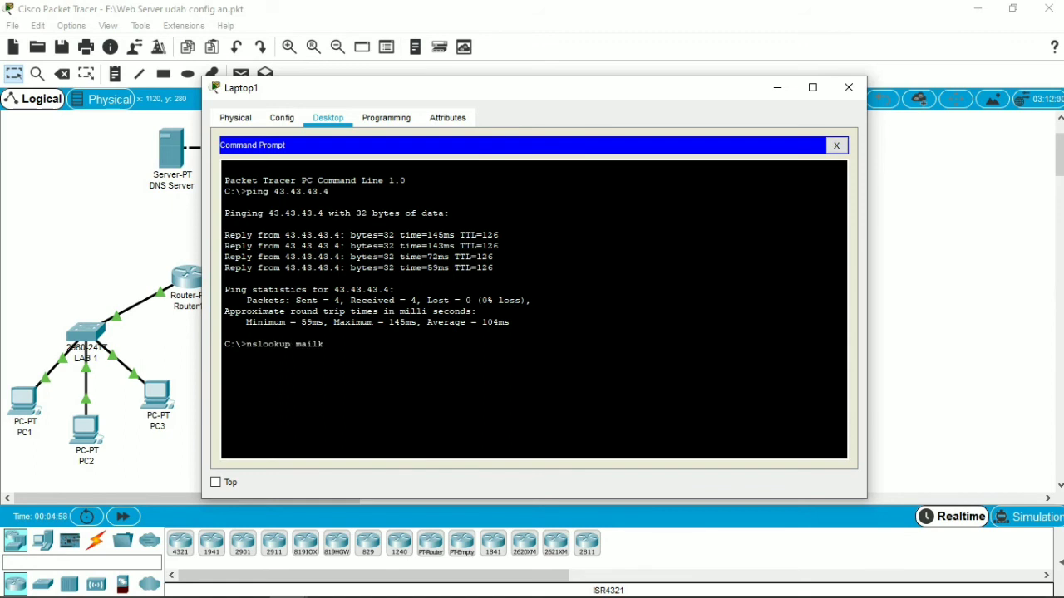
type("u.com")
key("Return")
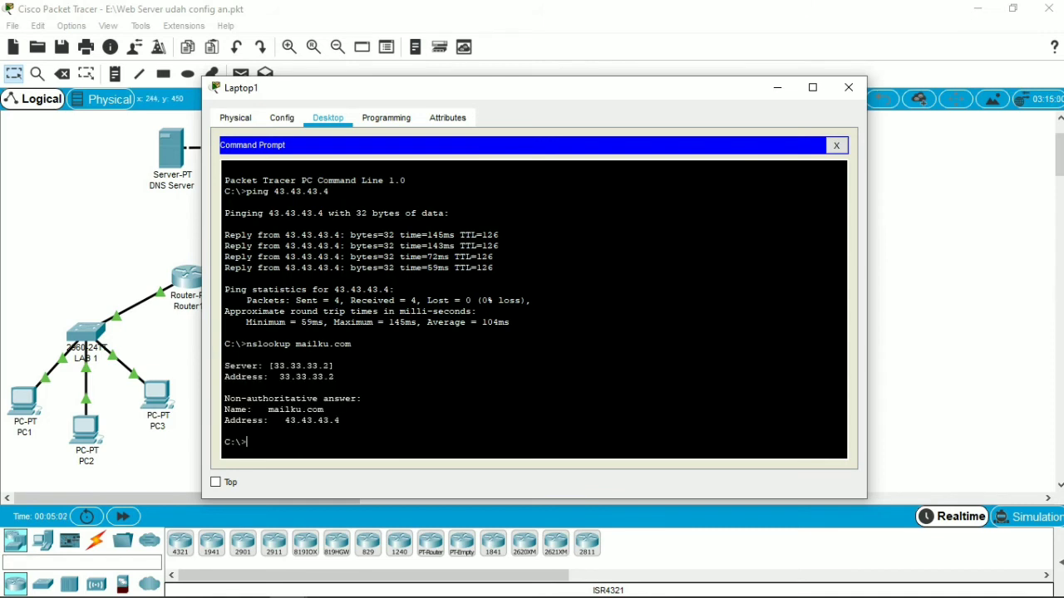
left_click_drag(263, 409, 339, 420)
left_click(339, 420)
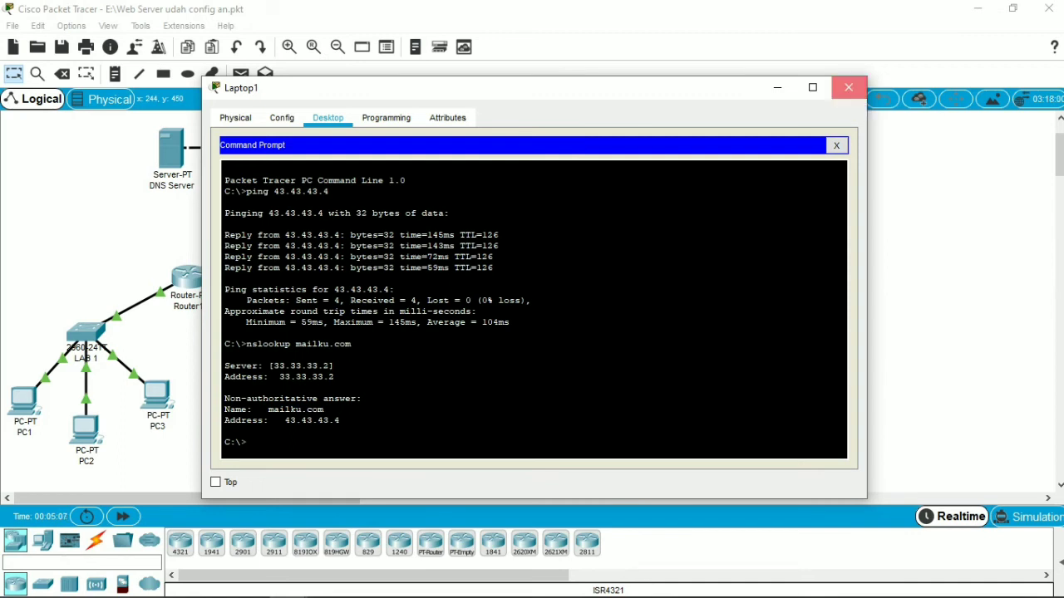
left_click(847, 87)
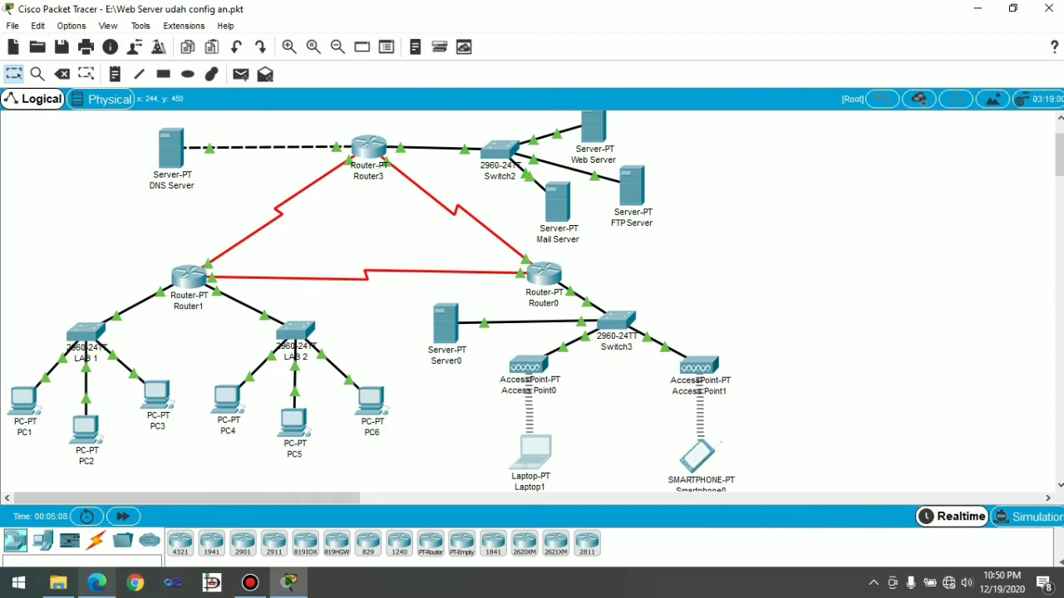
Step: Read the mail service and account instructions in the PDF module in Microsoft Edge, and return to Packet Tracer to open the Mail Server
left_click(96, 583)
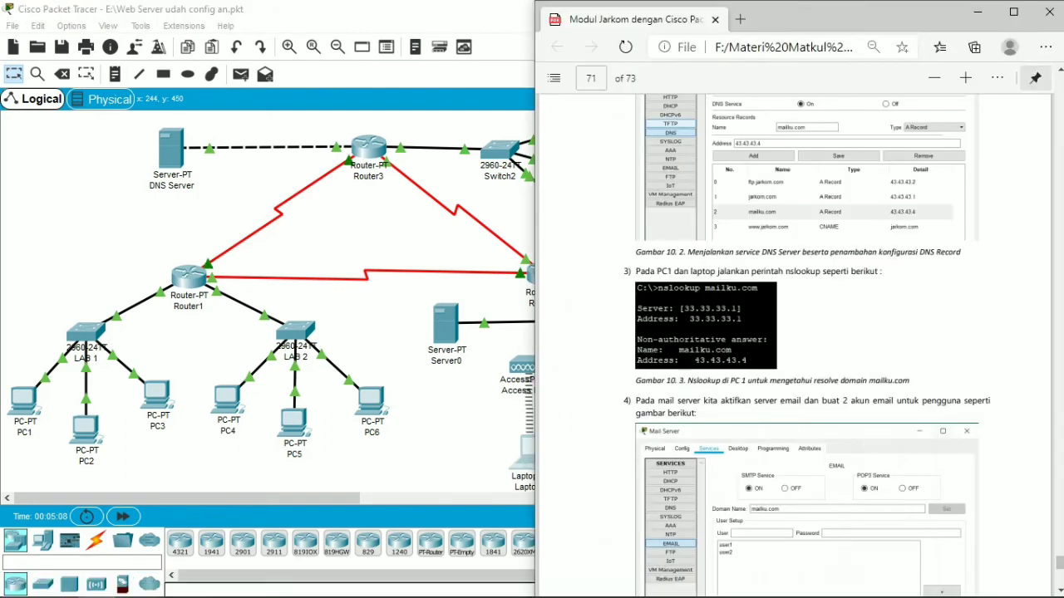
scroll(793, 345, "down", 3)
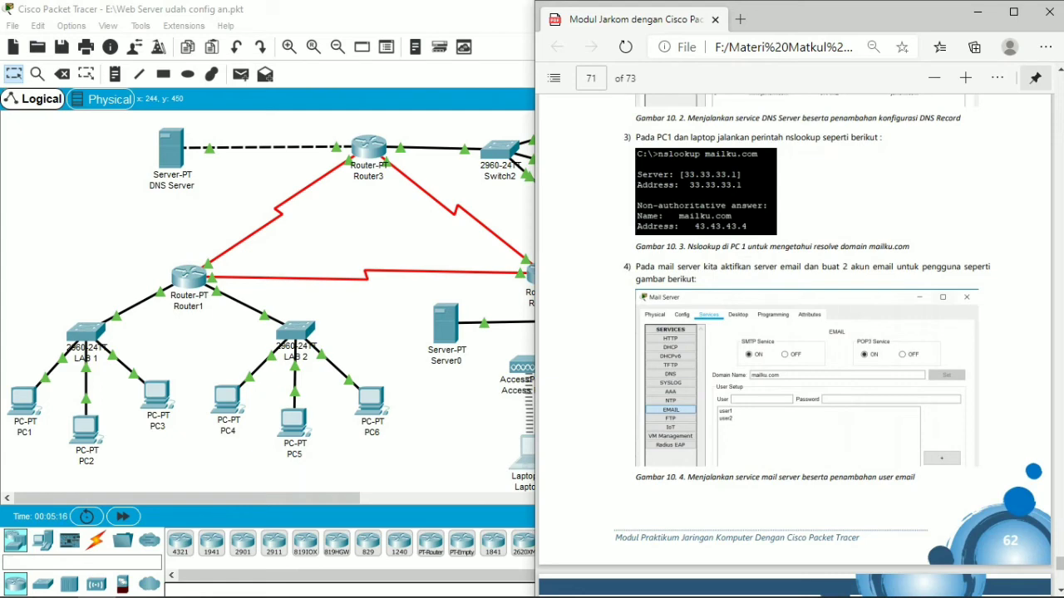
scroll(795, 332, "down", 3)
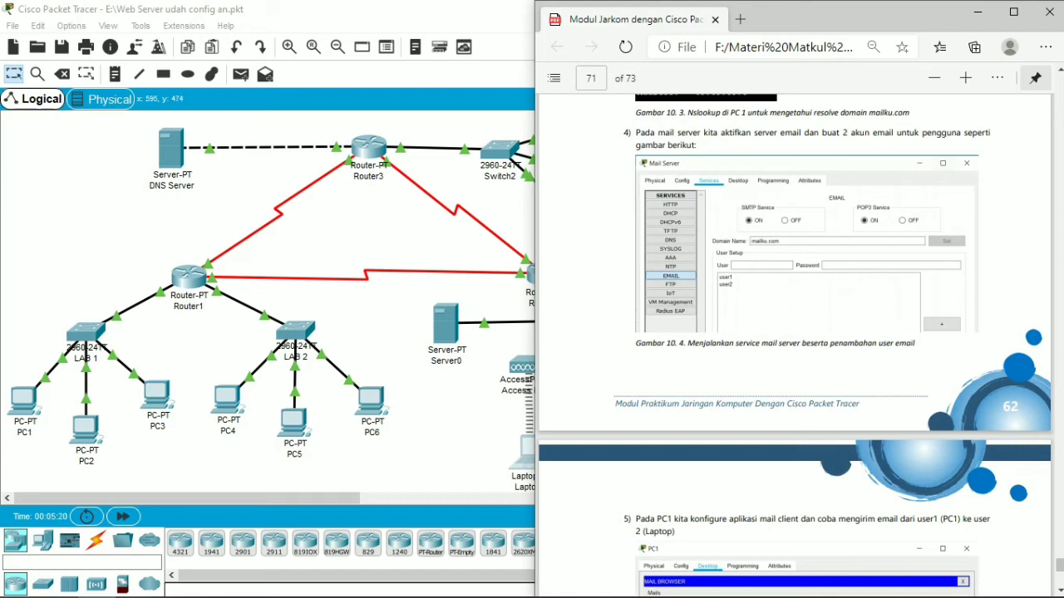
left_click(978, 11)
left_click(777, 192)
left_click(559, 202)
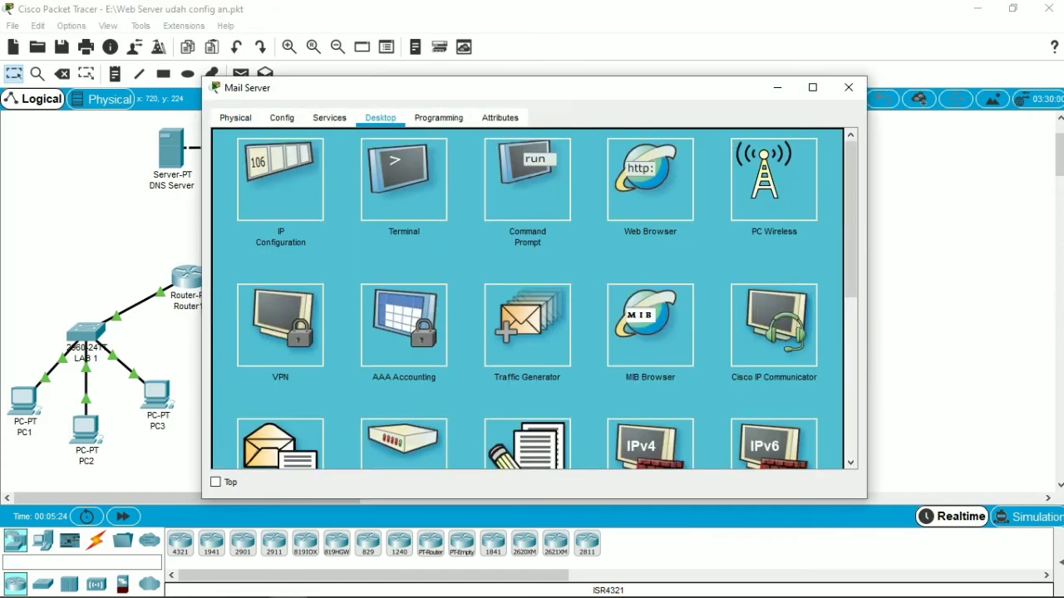
scroll(532, 299, "down", 5)
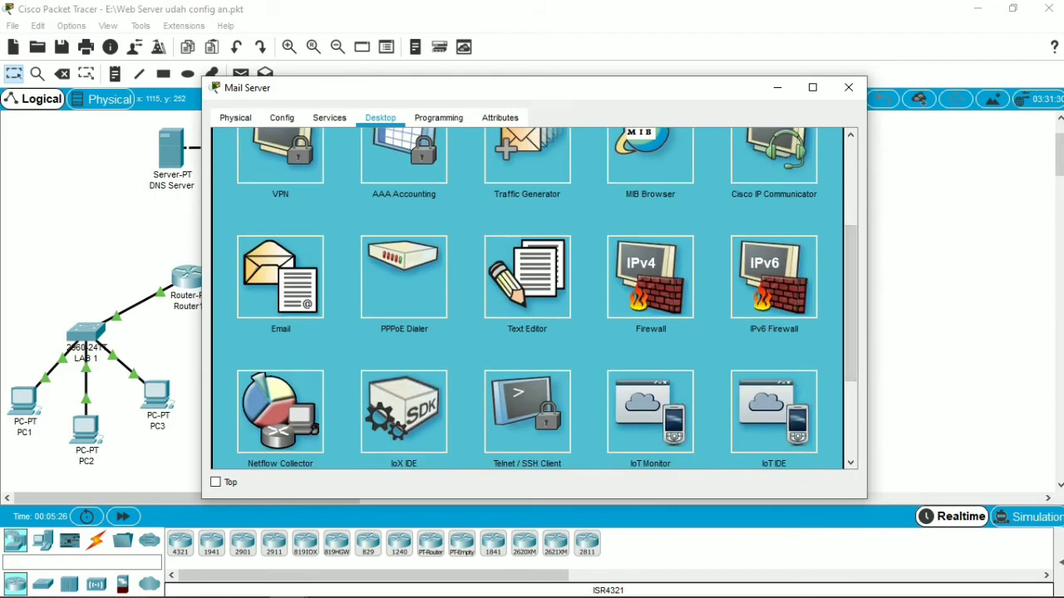
left_click(280, 278)
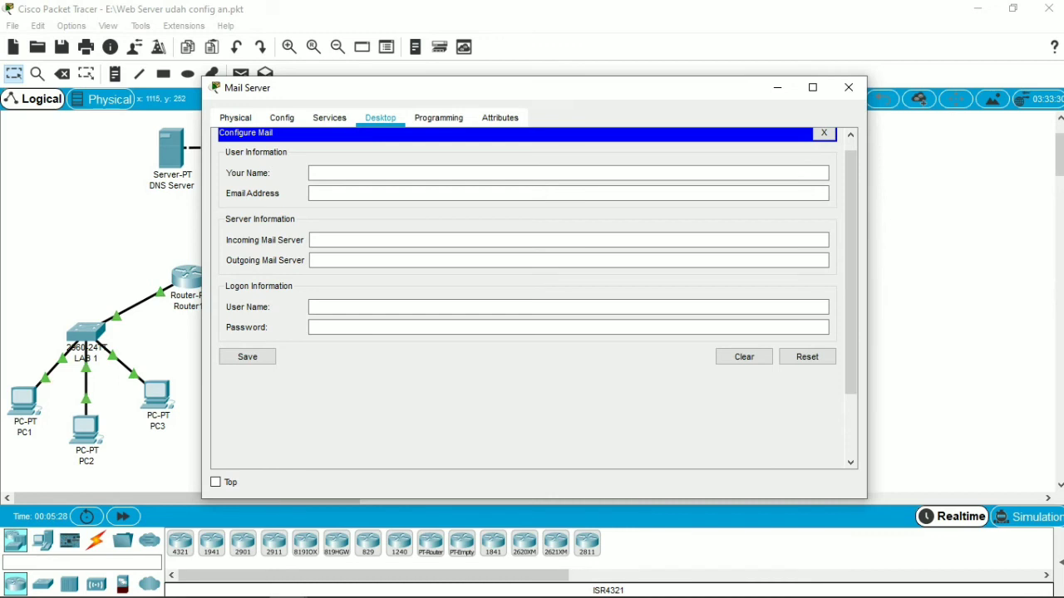
left_click(824, 133)
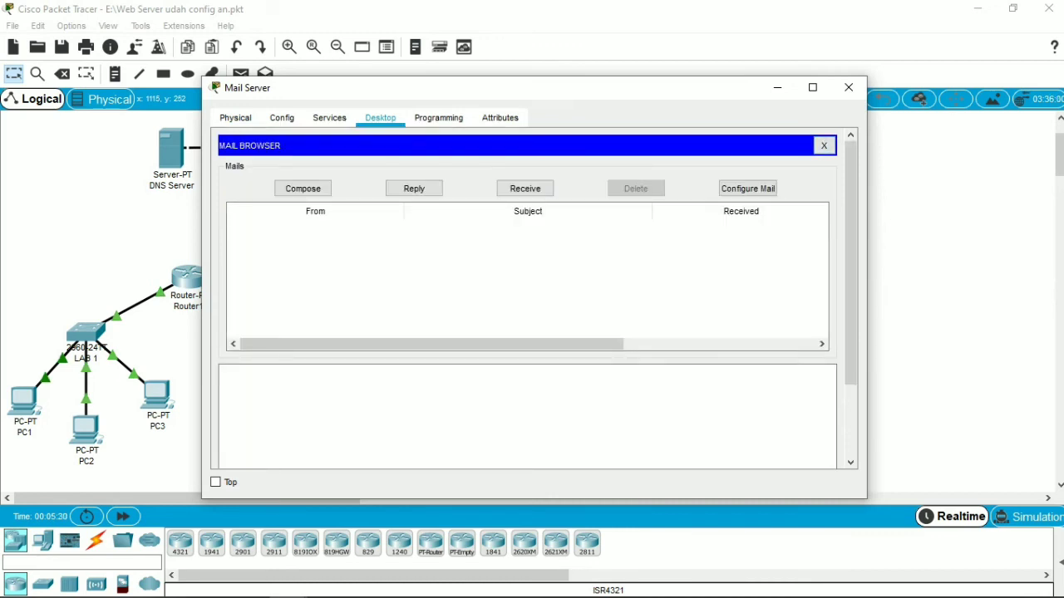
Step: Check the Mail Server's EMAIL service settings and its user1 and user2 accounts, and close the Mail Server window
left_click(329, 118)
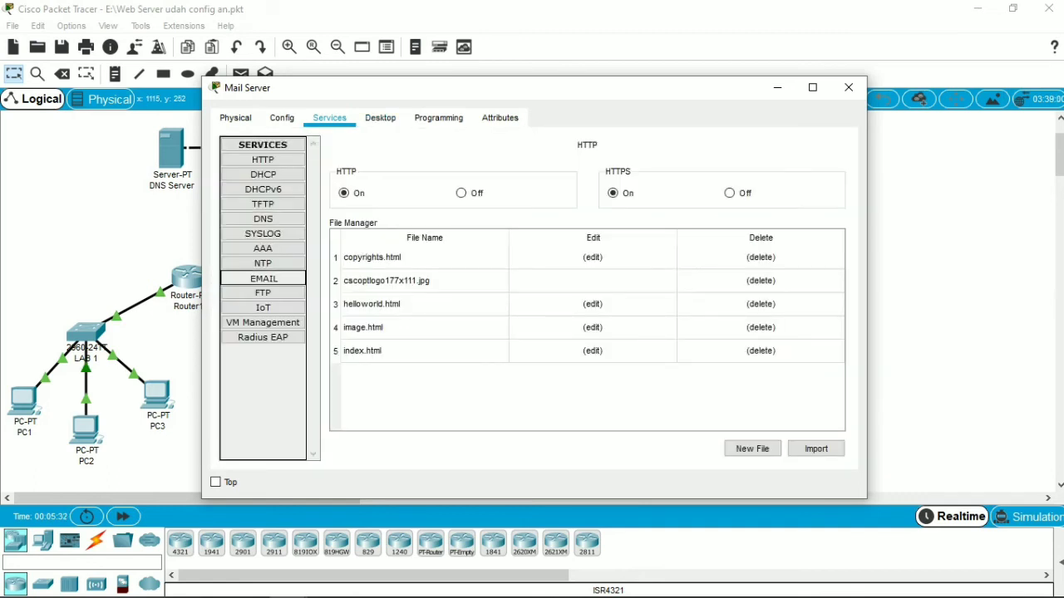
left_click(263, 278)
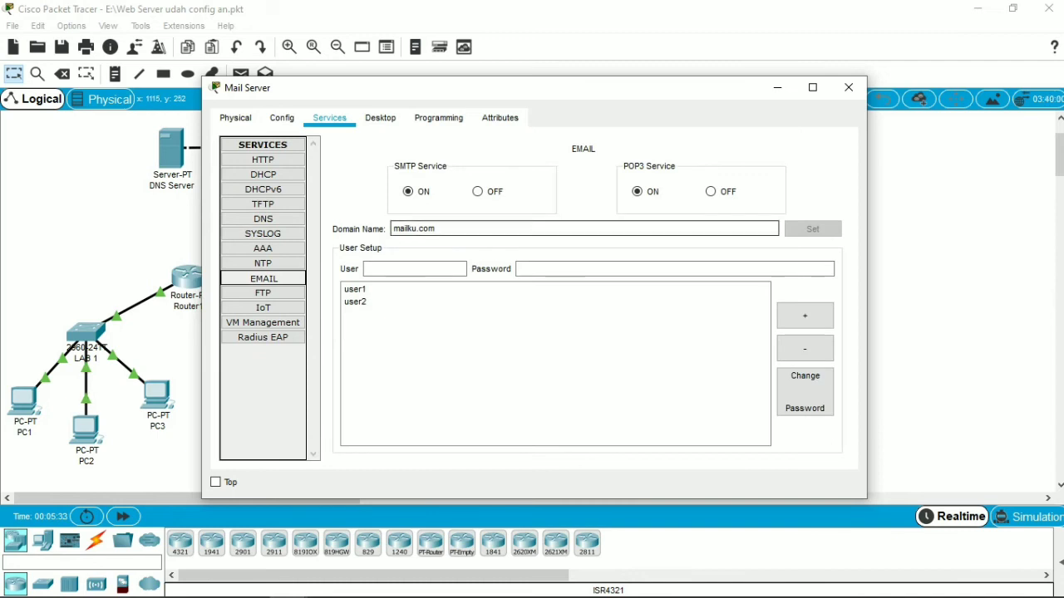
left_click(356, 289)
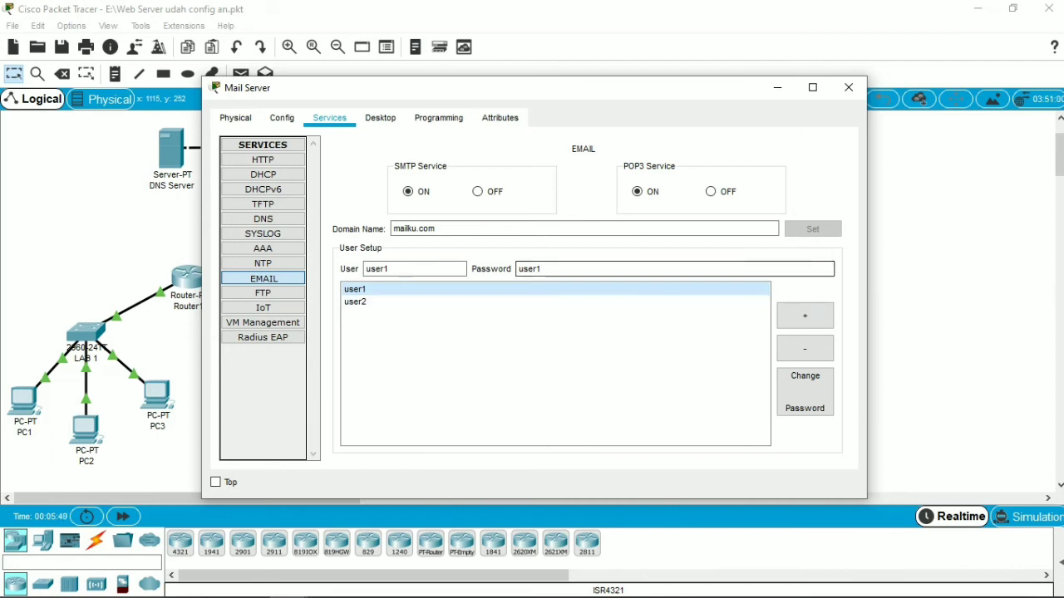
left_click(398, 302)
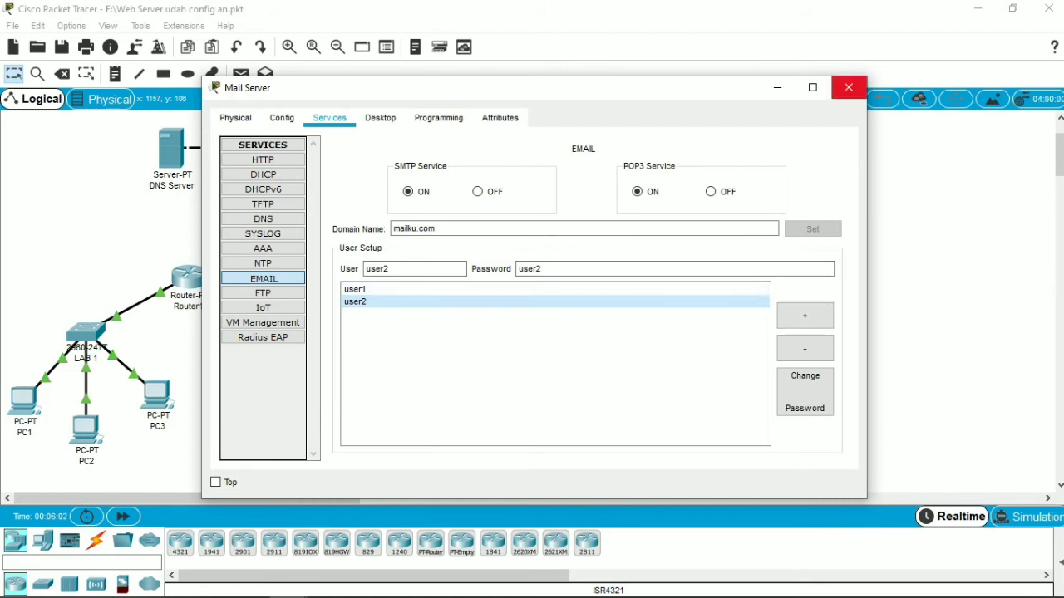
left_click(848, 87)
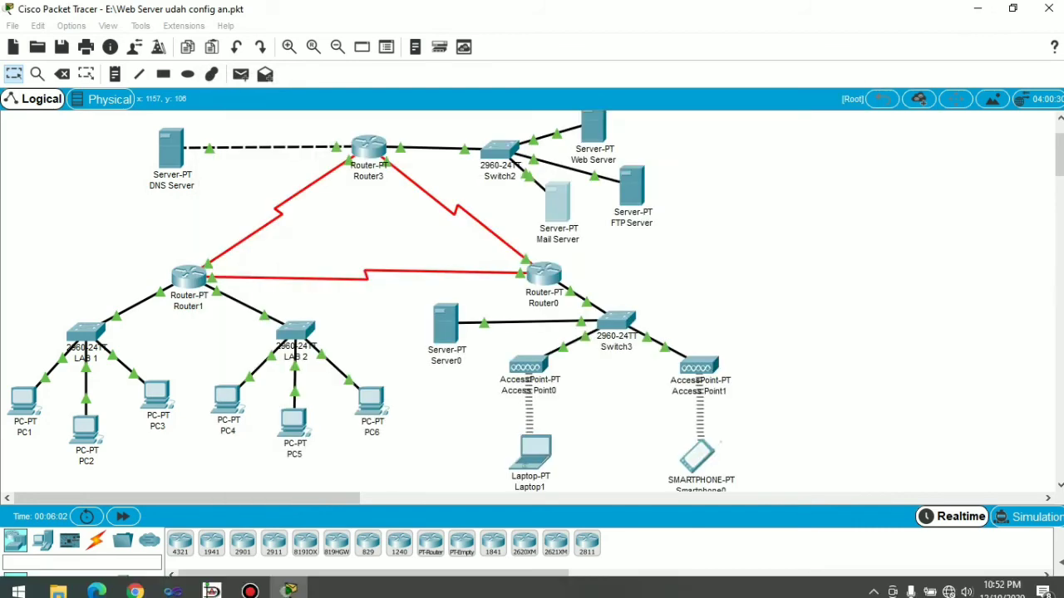
Step: Switch to the PDF module in Microsoft Edge to read the PC1 mail client and email sending instructions, and return to Packet Tracer
left_click(97, 586)
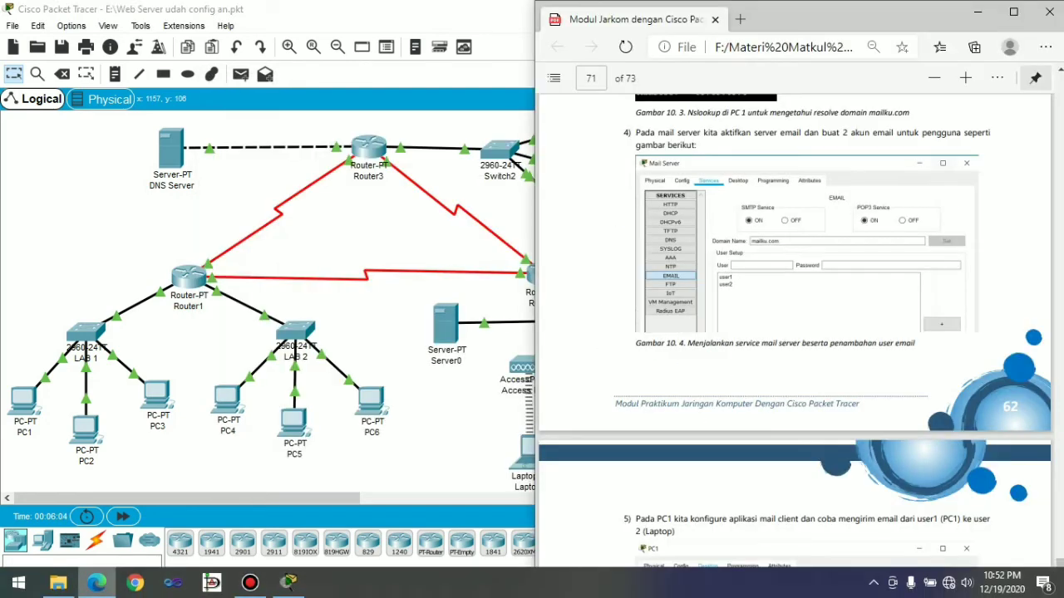
scroll(794, 332, "down", 2)
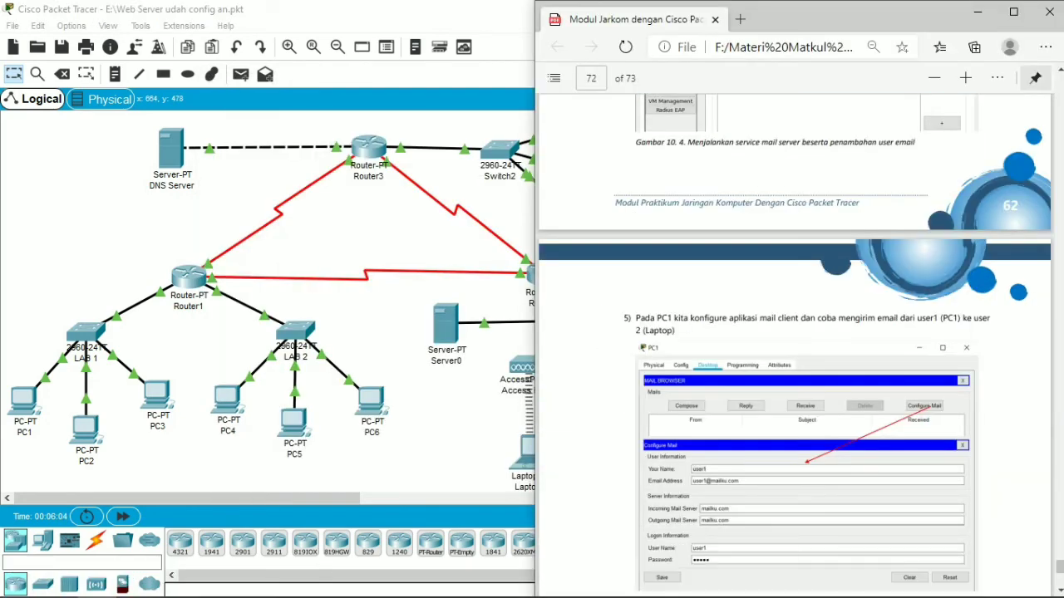
scroll(794, 332, "down", 1)
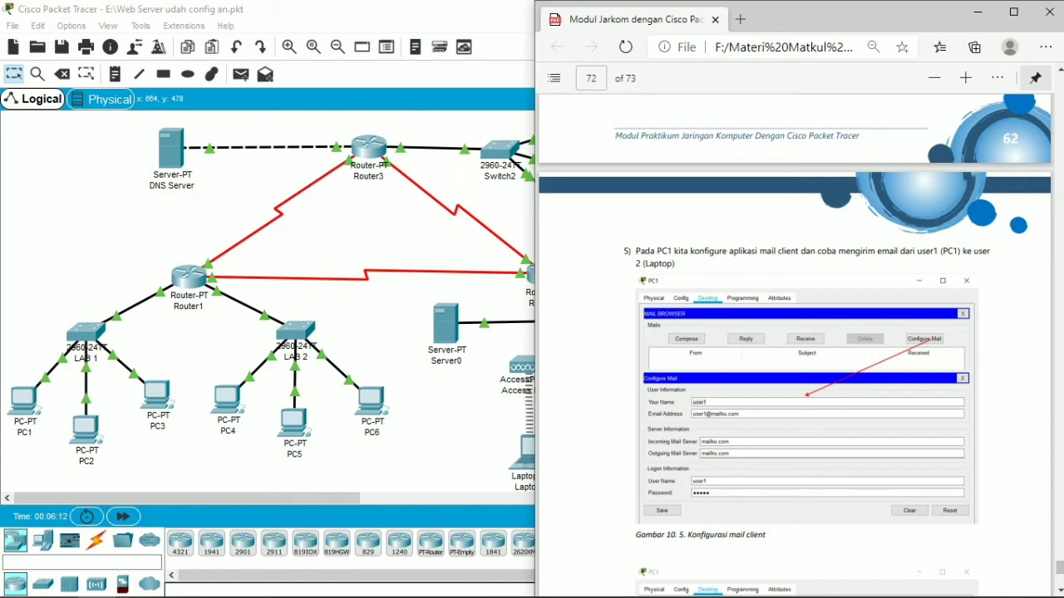
scroll(794, 332, "down", 1)
scroll(794, 332, "down", 1)
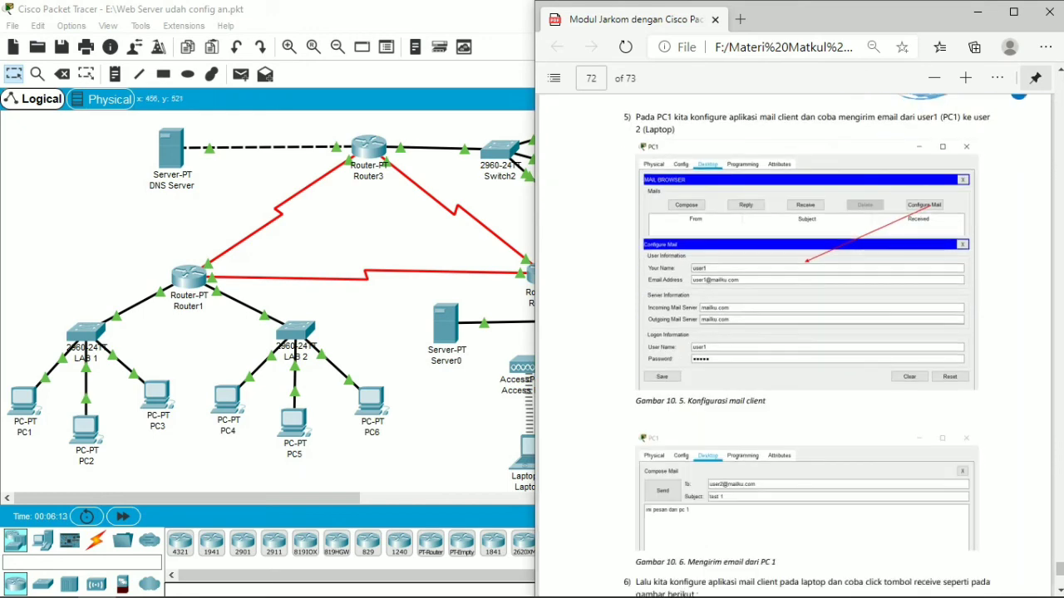
left_click(403, 452)
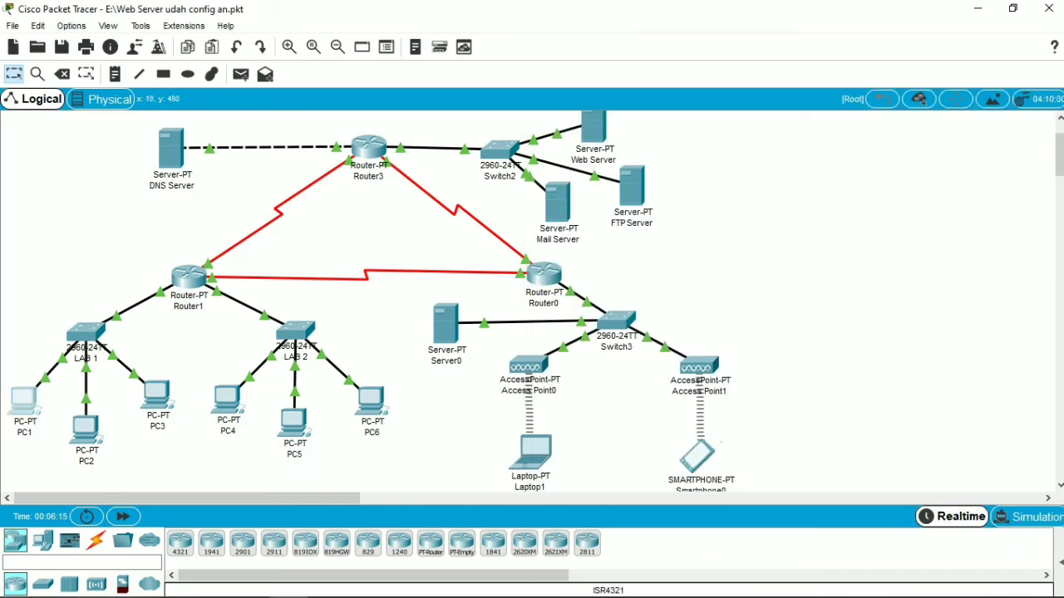
Step: Open the mail client configuration on PC1 and enter user1 as the name together with user1's email address
left_click(24, 401)
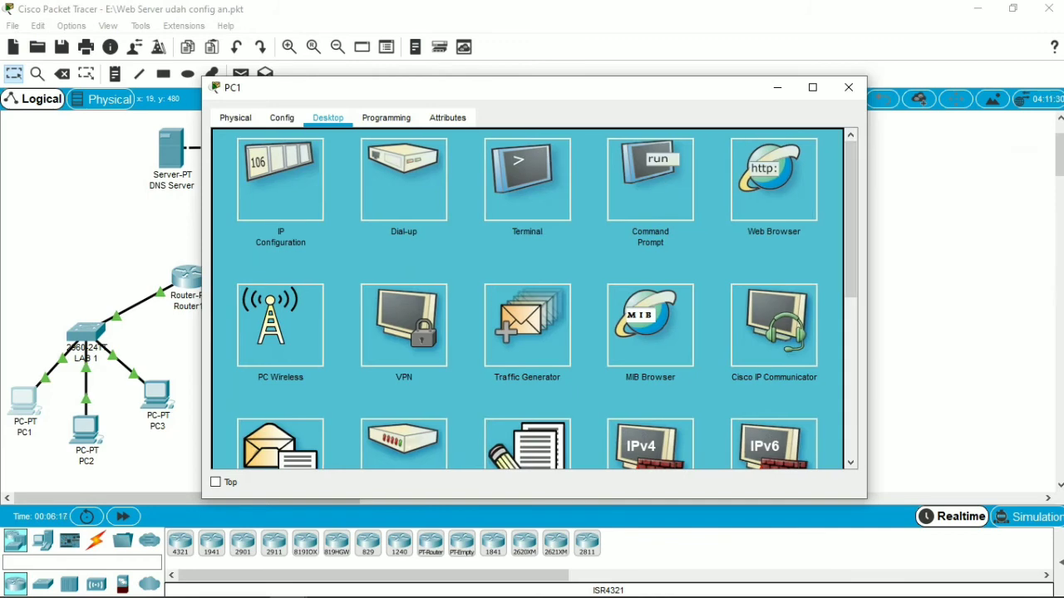
left_click_drag(850, 219, 850, 293)
left_click(280, 301)
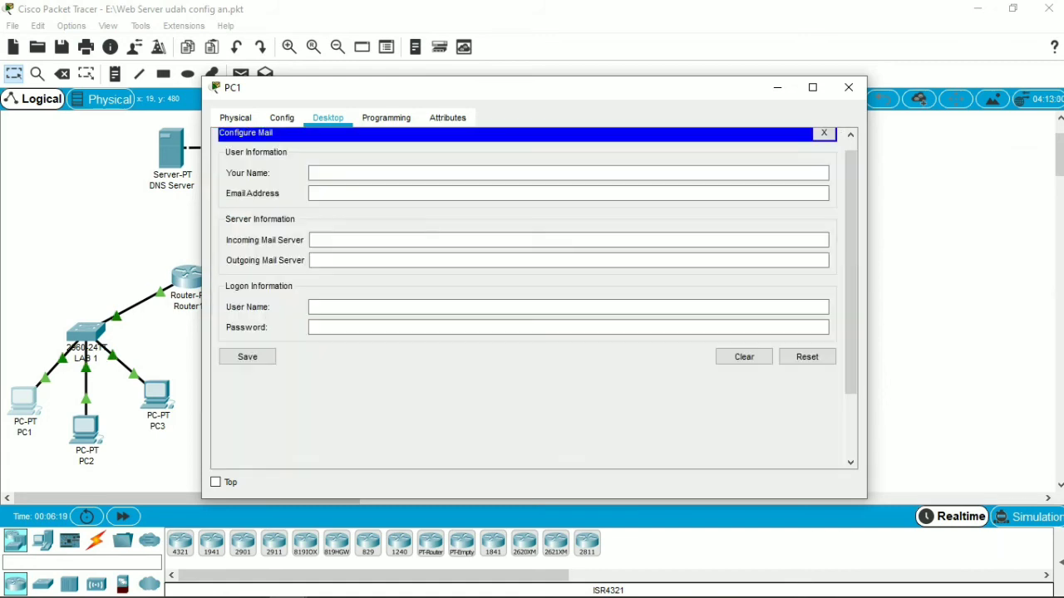
left_click_drag(850, 190, 850, 135)
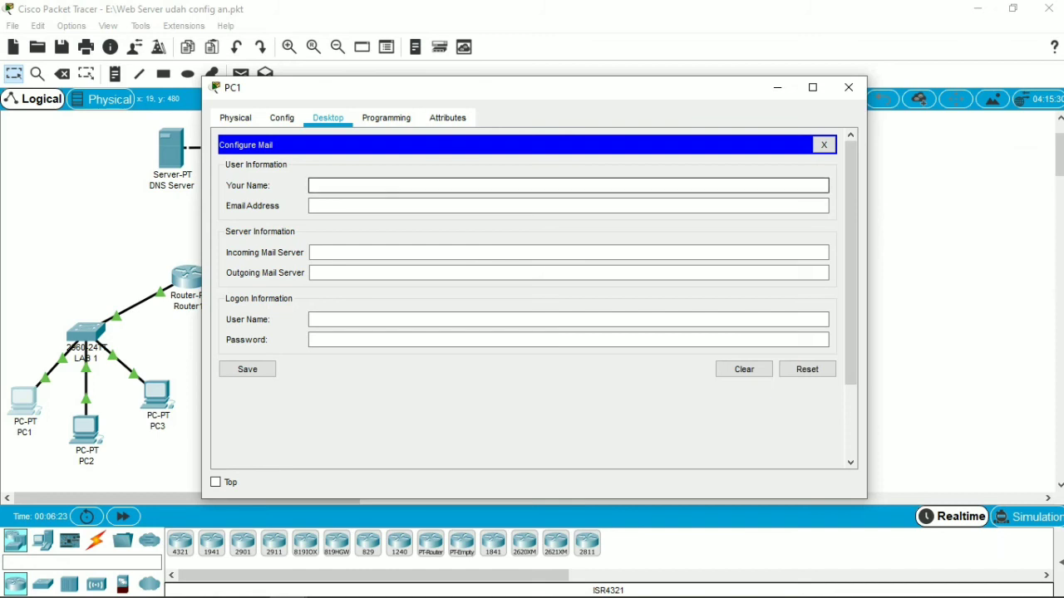
type("user1")
left_click(314, 206)
type("user")
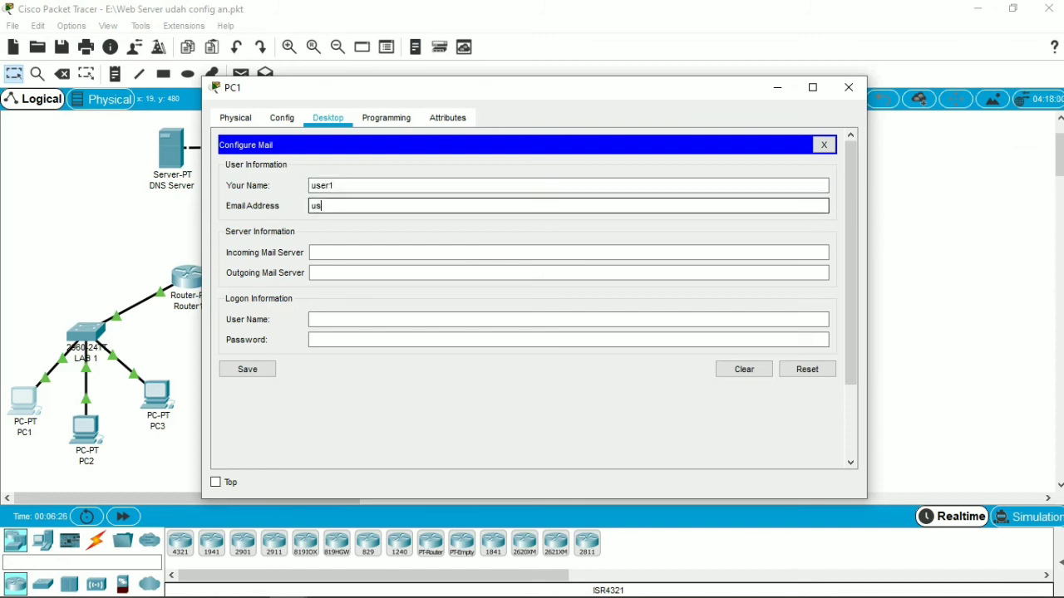
type("1@mailku.com")
Step: Set both the incoming and outgoing mail server of PC1's mail client to mailku.com
left_click(374, 253)
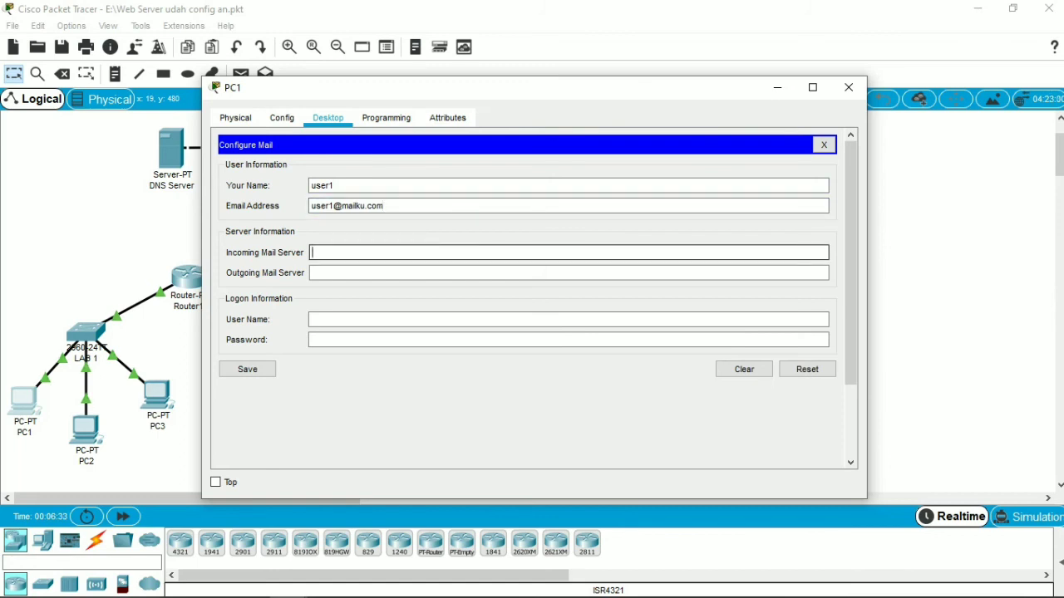
type("mailku.com")
left_click(313, 273)
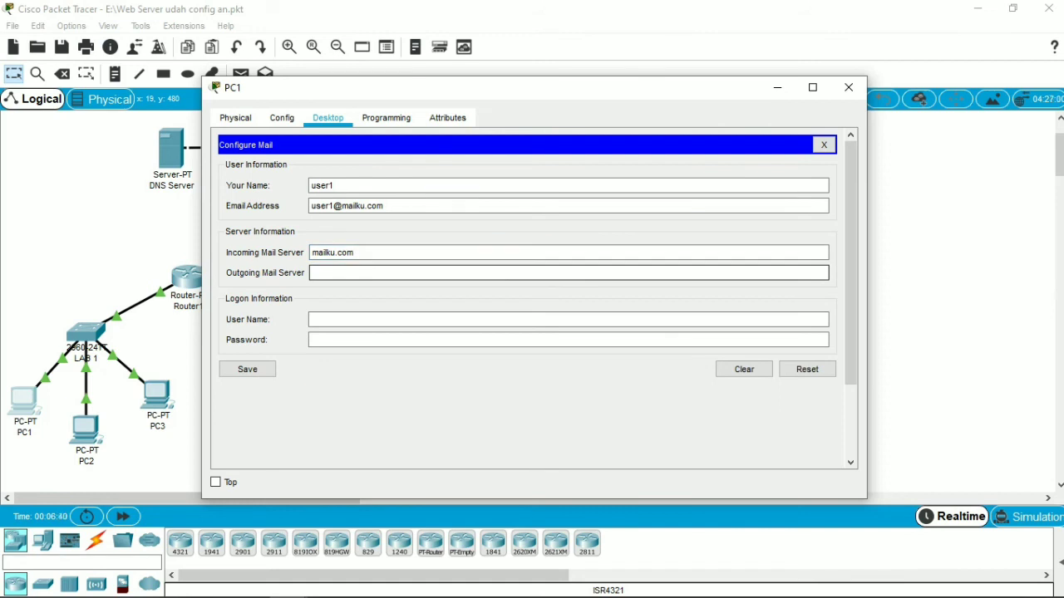
type("mailku.com")
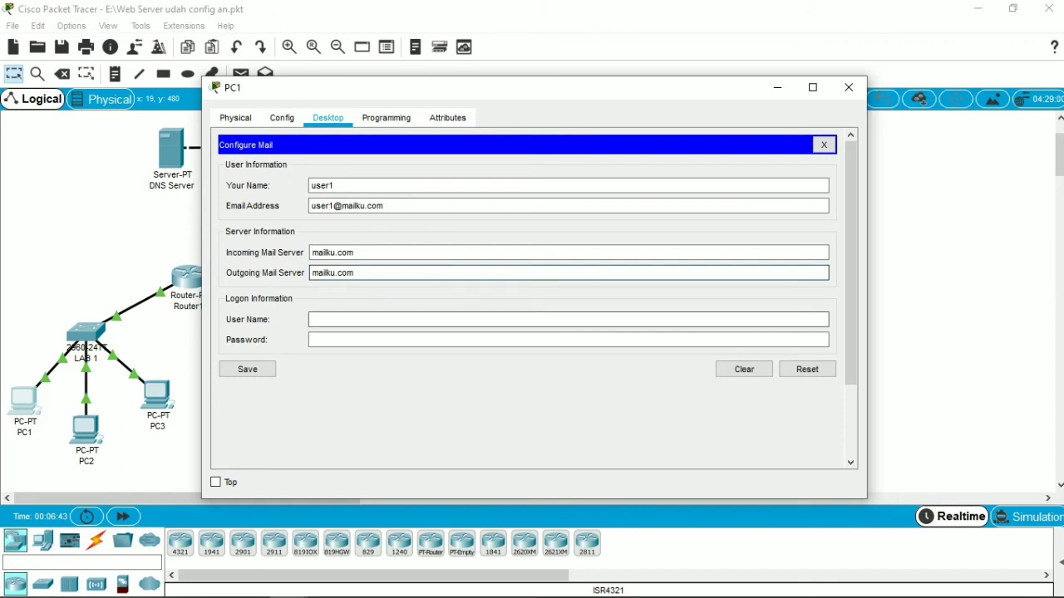
Step: Enter user1 as PC1's logon user name with the account password, save the mail configuration and close the PC1 window
left_click(374, 319)
type("user")
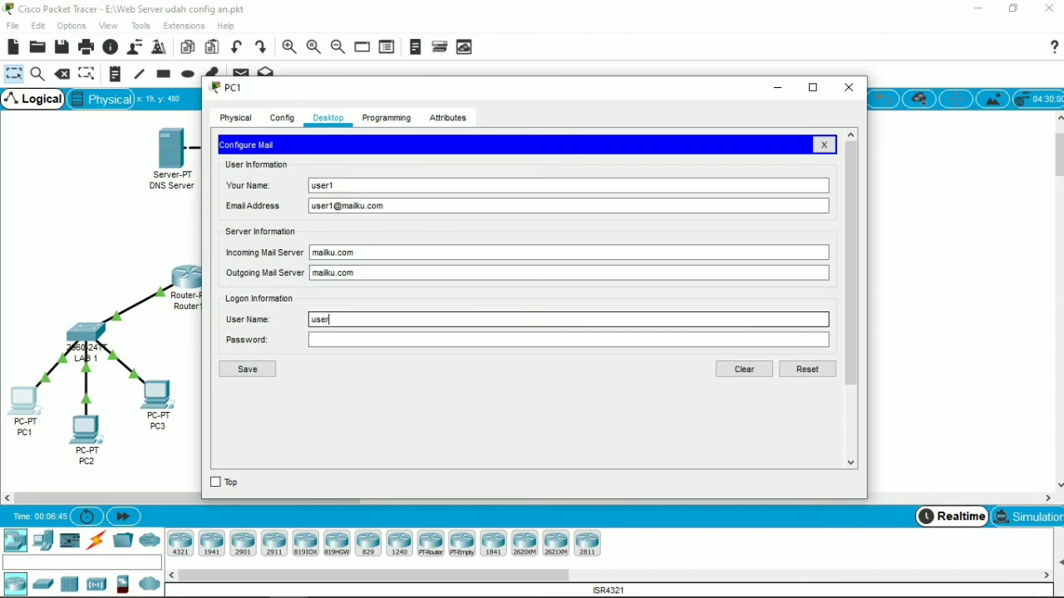
type("1")
key("Tab")
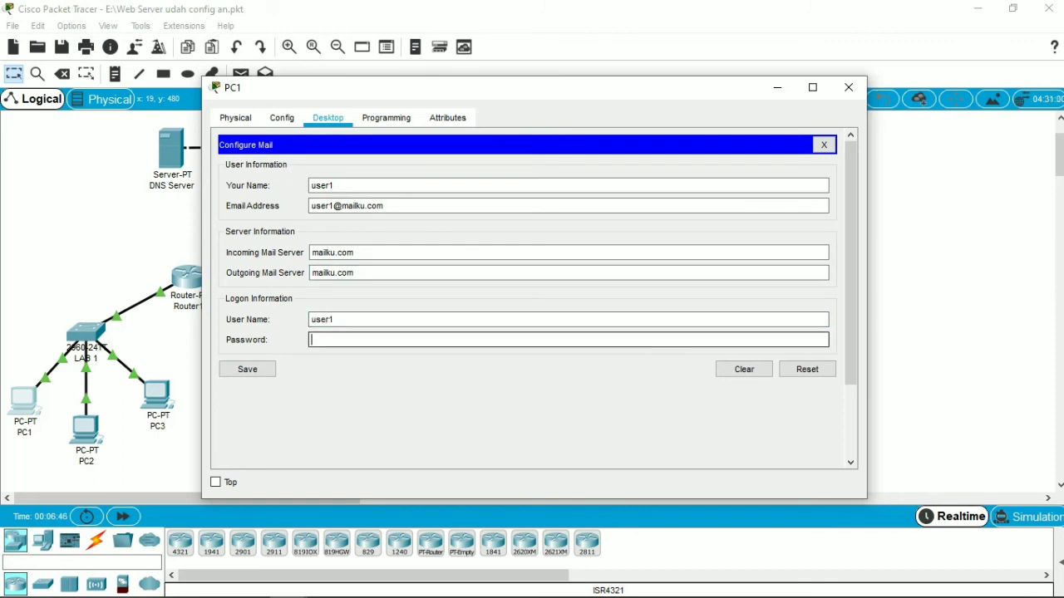
type("••••")
type("1")
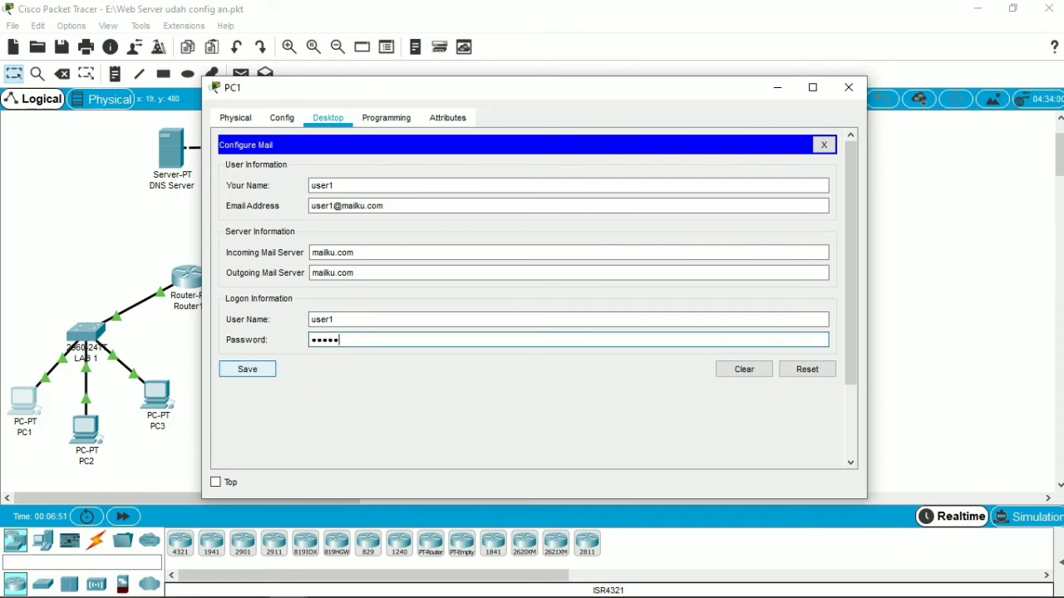
left_click(246, 369)
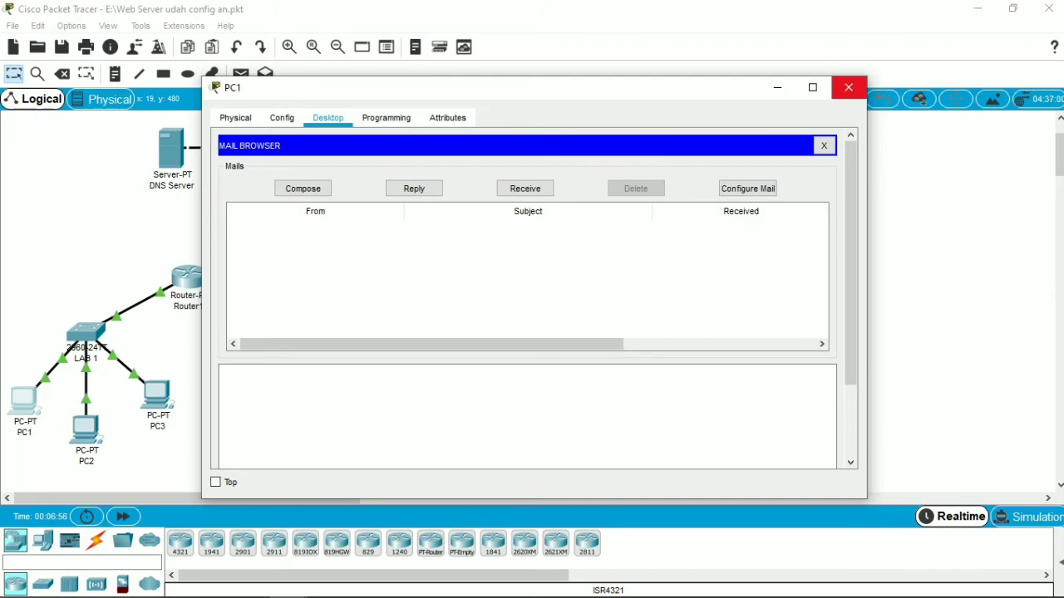
left_click(848, 88)
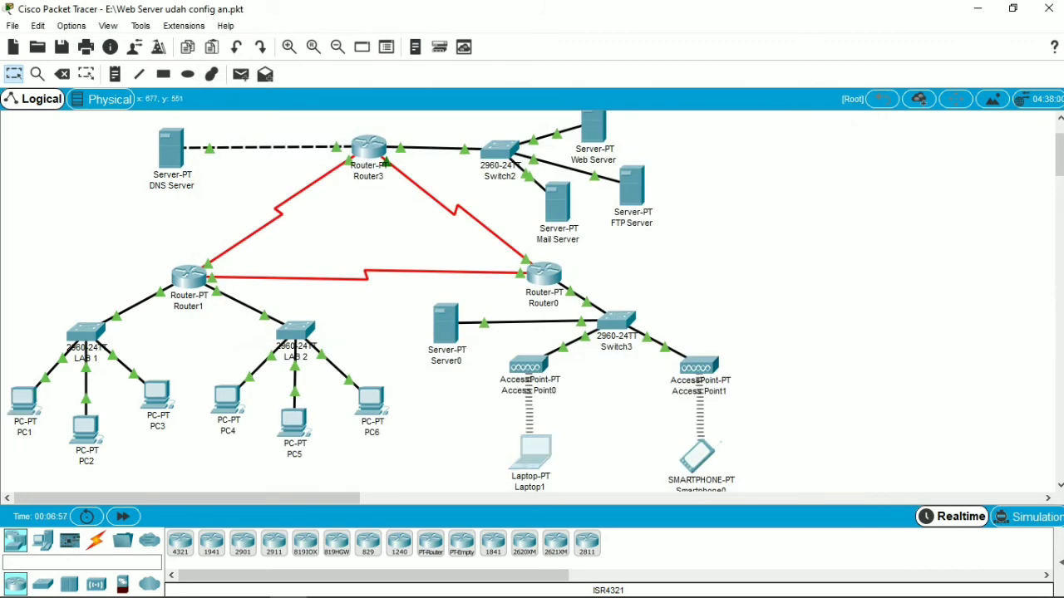
Step: Open the mail client configuration on Laptop1 and enter user2 as the name together with user2's email address
left_click(532, 452)
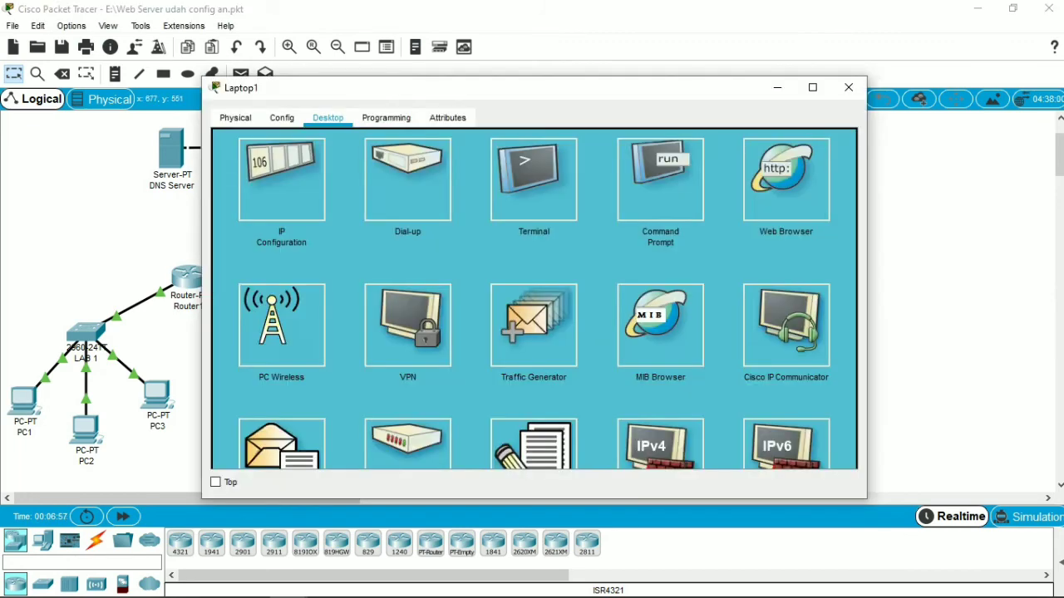
scroll(527, 299, "down", 3)
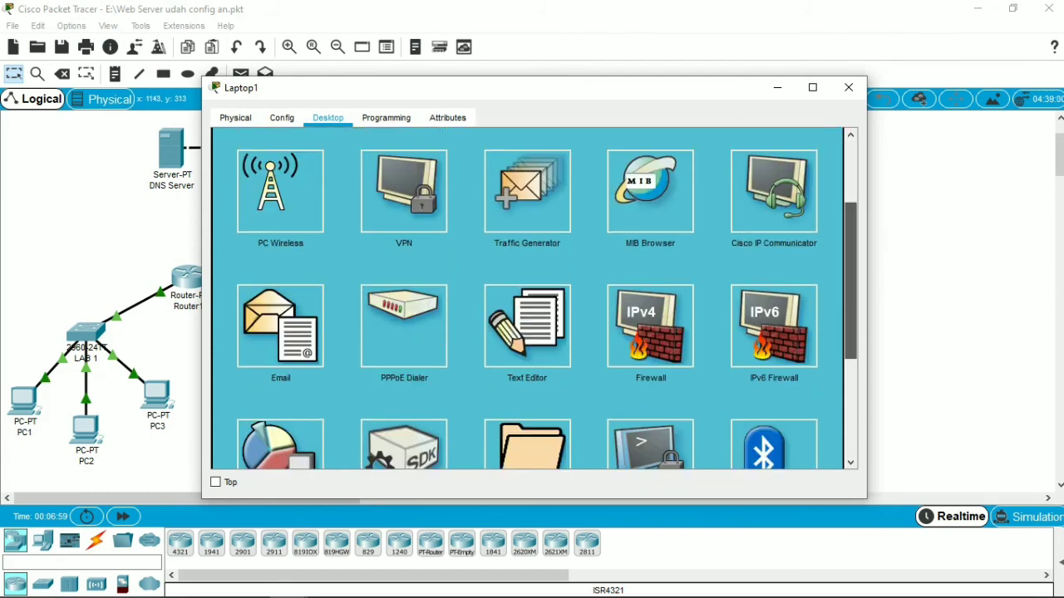
left_click(280, 329)
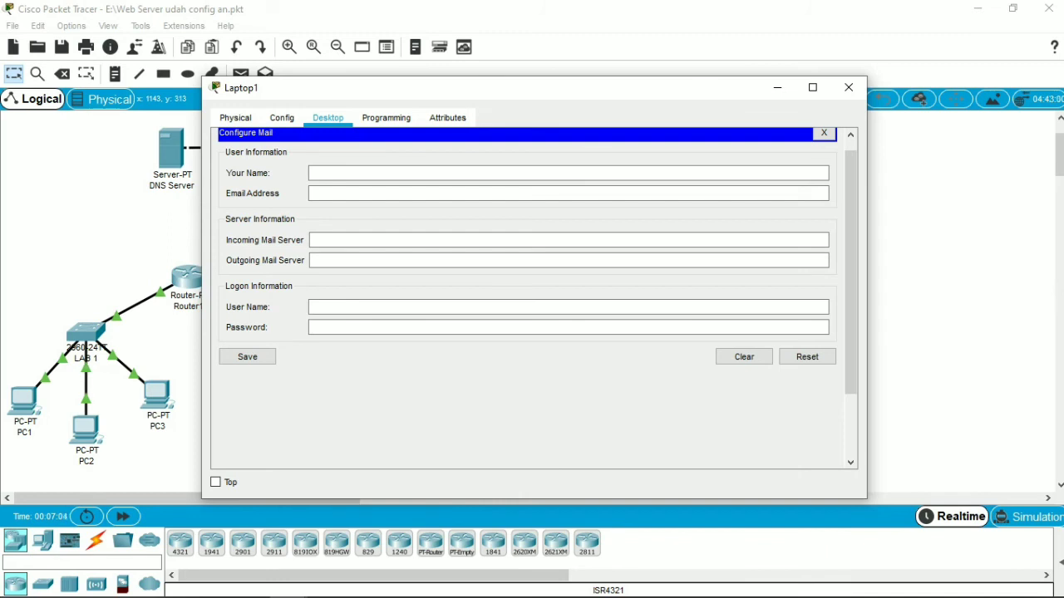
left_click(357, 173)
type("user2")
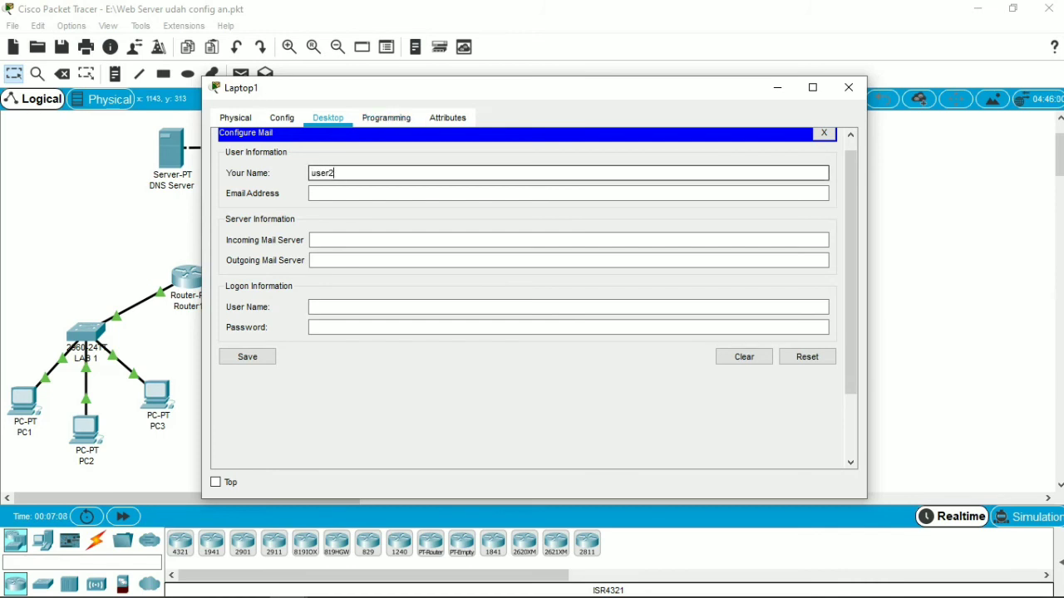
left_click(357, 193)
type("user2@mailu")
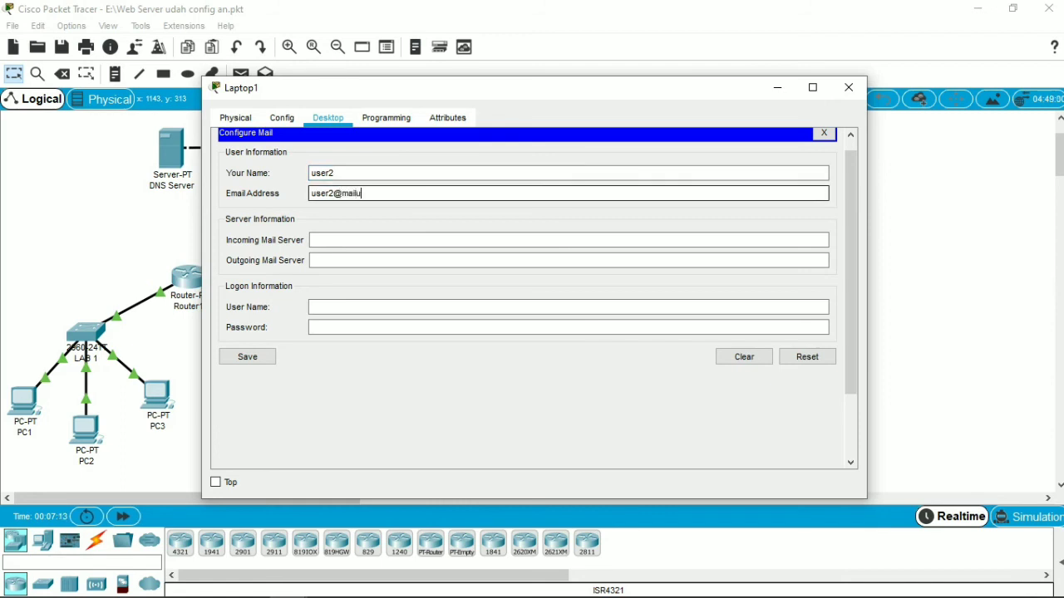
key("BackSpace")
type("ku.com")
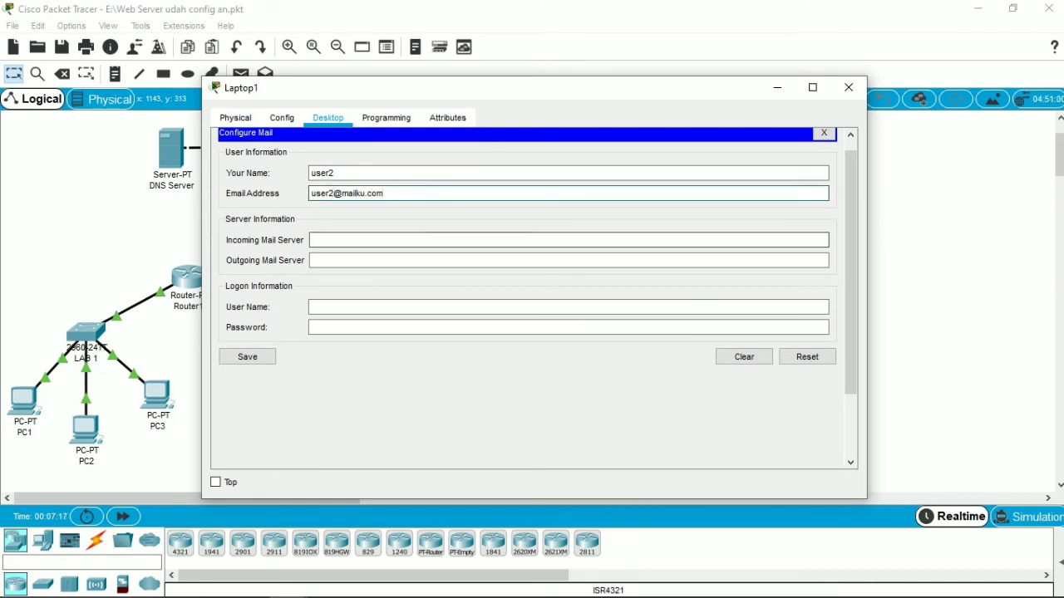
Step: Set both the incoming and outgoing mail server of Laptop1's mail client to mailku.com
left_click(568, 240)
type("mailku.com")
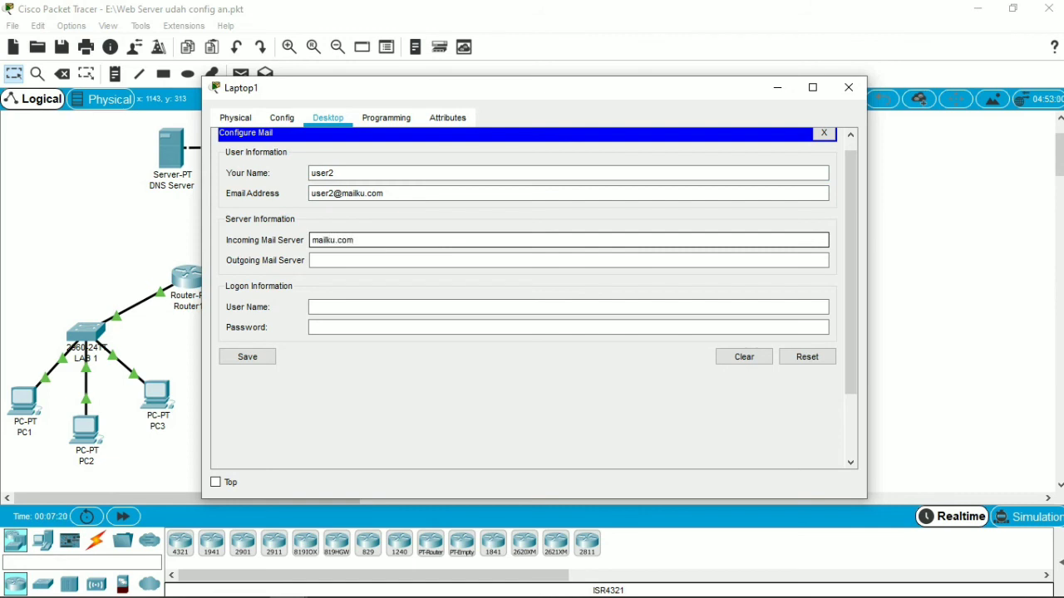
key("BackSpace")
type("m")
left_click(568, 260)
type("mailku.com")
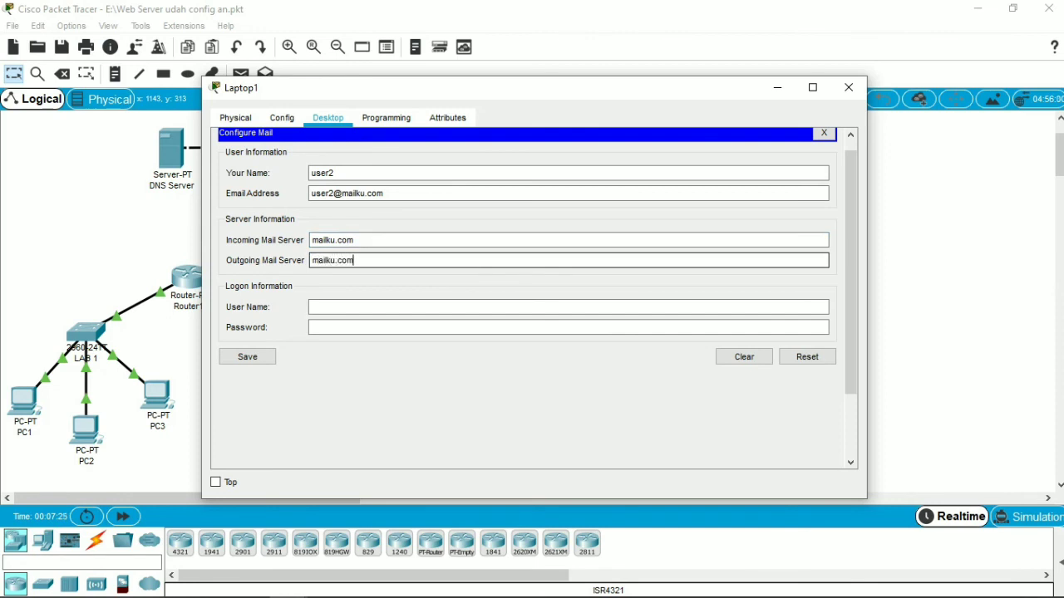
Step: Enter user2 as Laptop1's logon user name with the account password, save the mail configuration and close the Laptop1 window
left_click(313, 308)
type("user2")
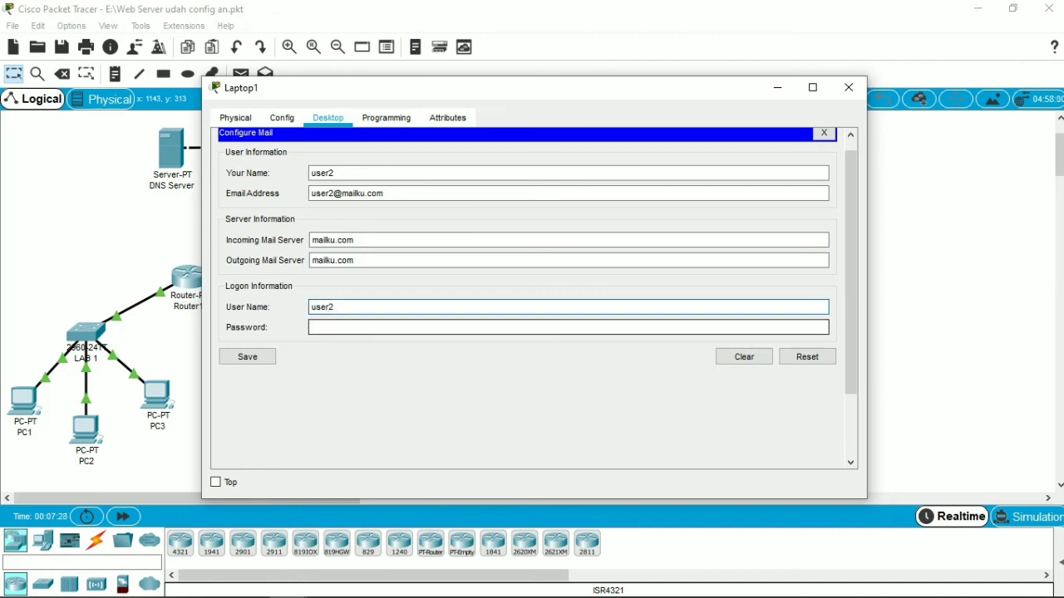
left_click(568, 327)
type("12345")
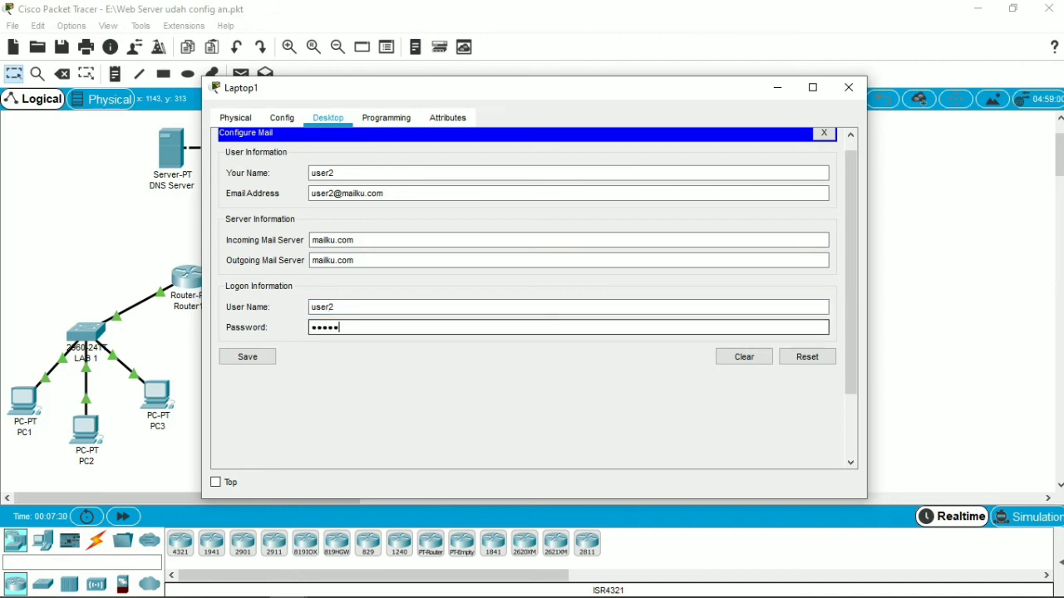
left_click(247, 356)
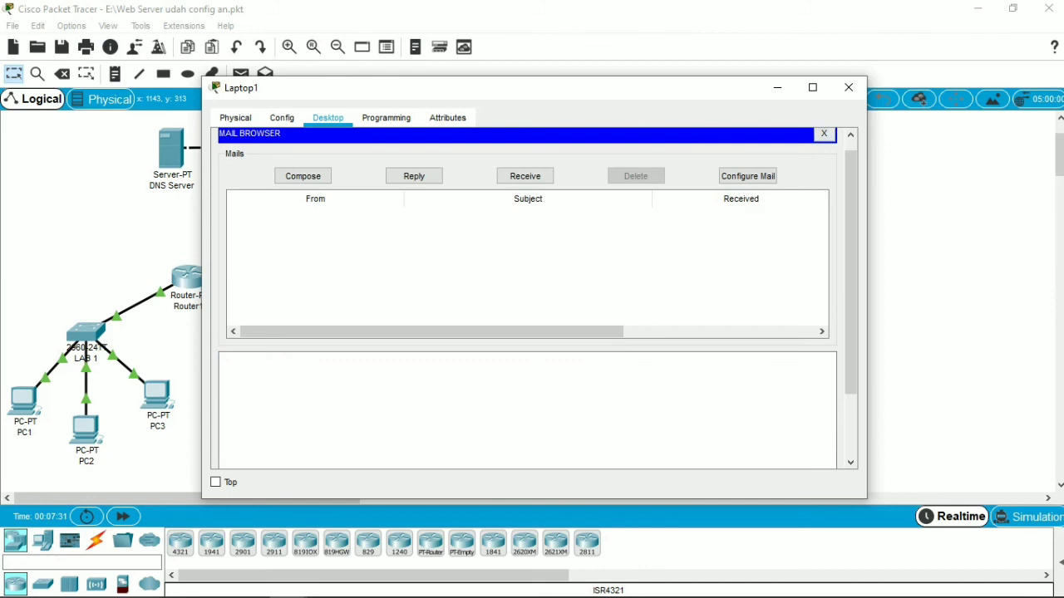
left_click(848, 87)
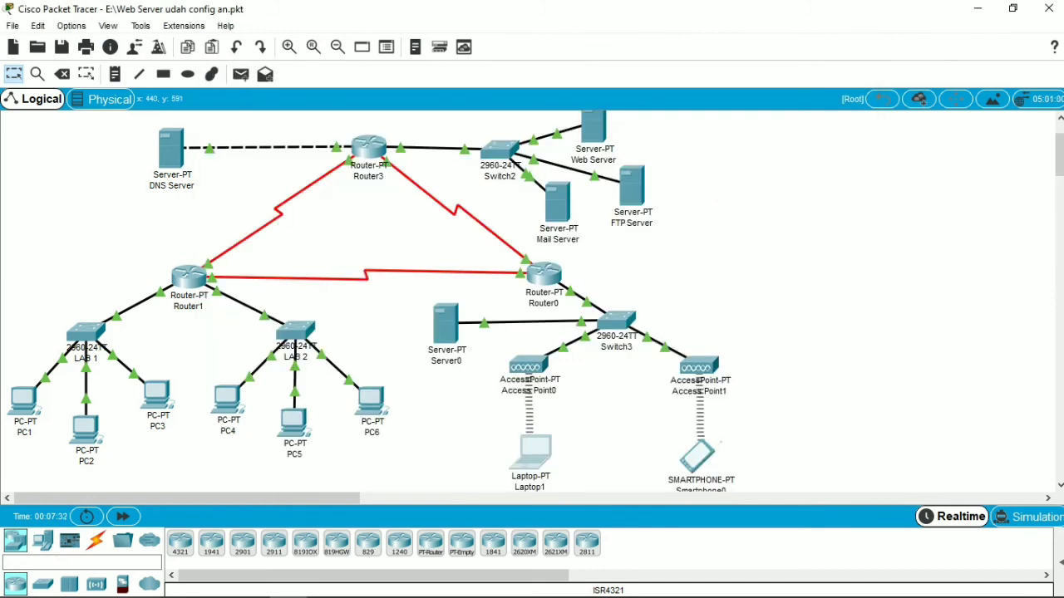
Step: Switch to the PDF module in Microsoft Edge to read the PC1 email sending example, and return to Packet Tracer
left_click(96, 583)
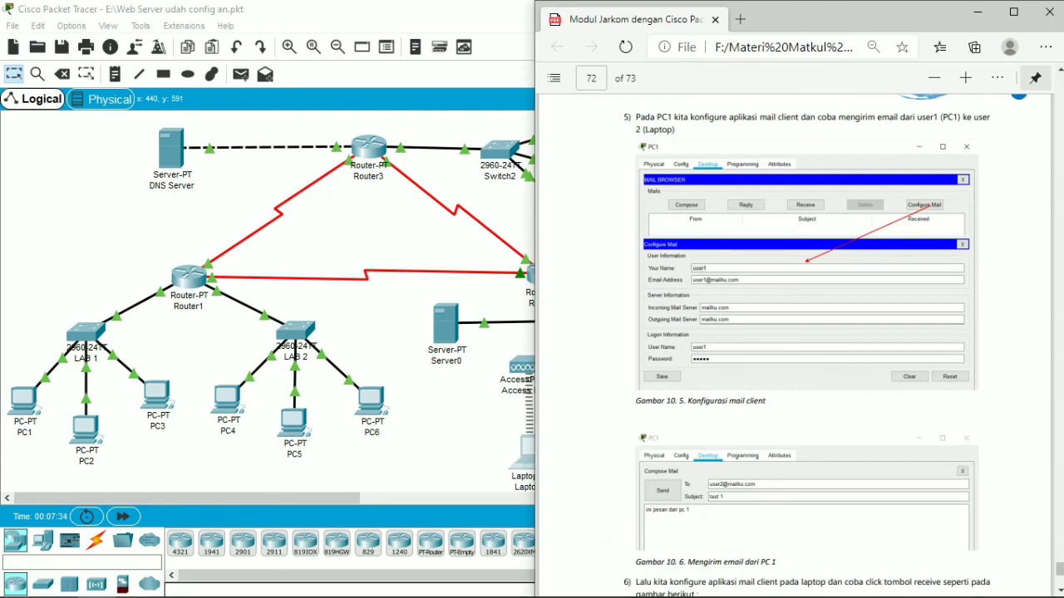
scroll(798, 332, "down", 2)
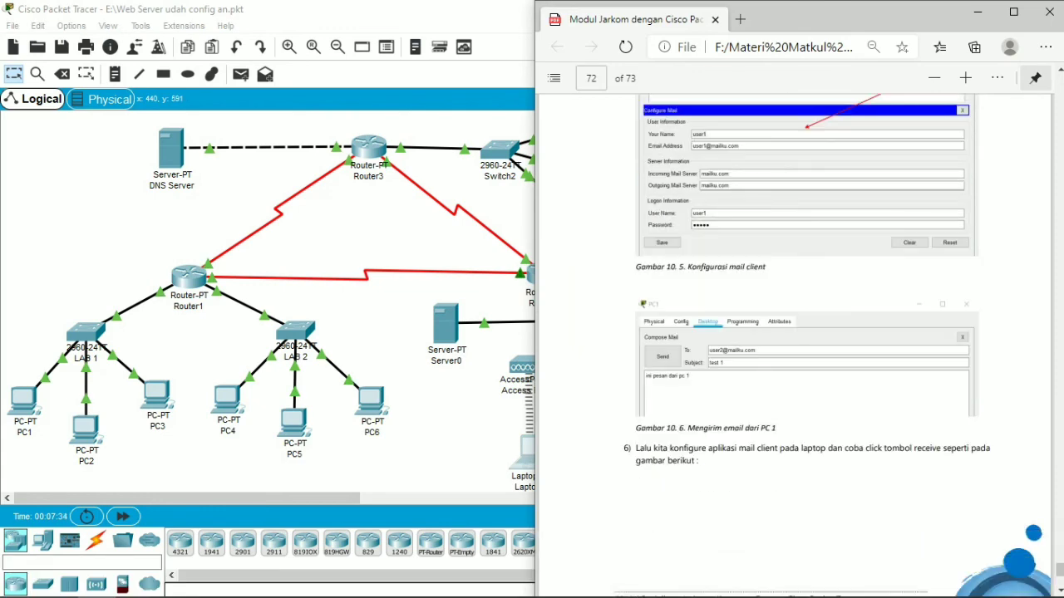
left_click(307, 478)
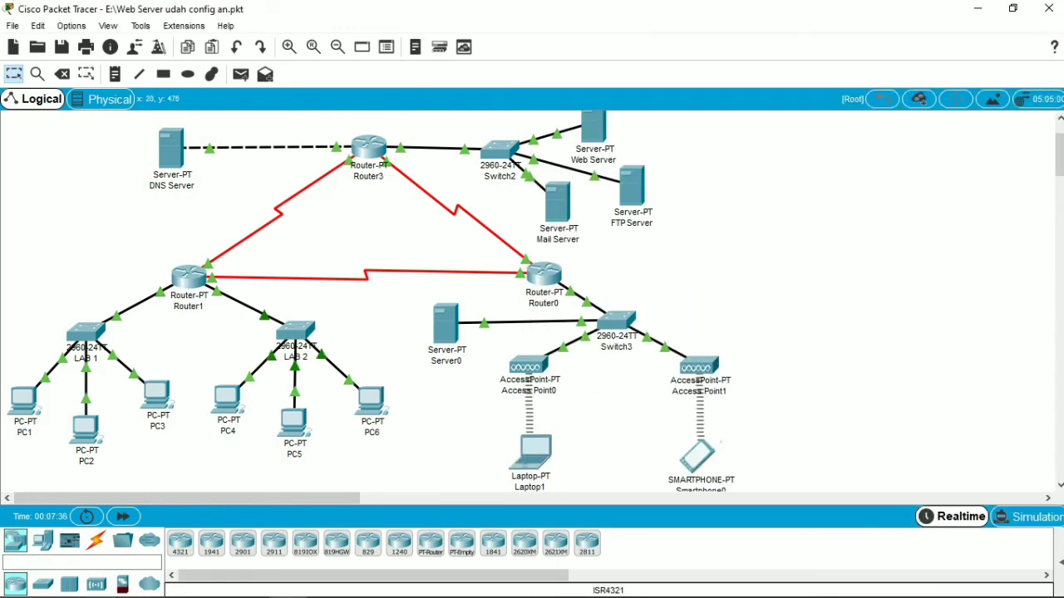
Step: Start a new email in PC1's mail client and enter user2 as the recipient
left_click(23, 400)
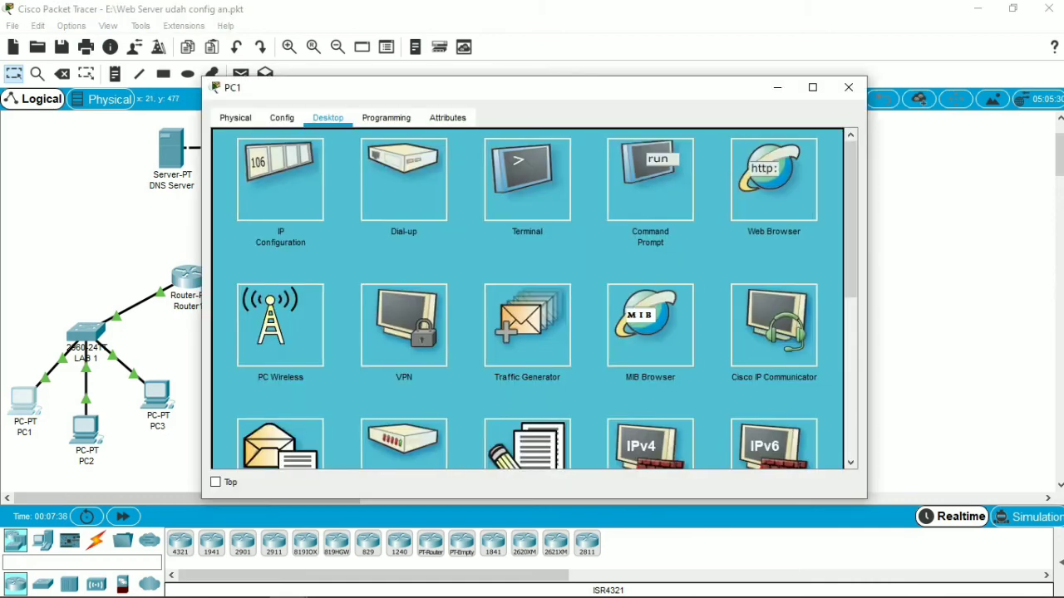
scroll(528, 299, "down", 5)
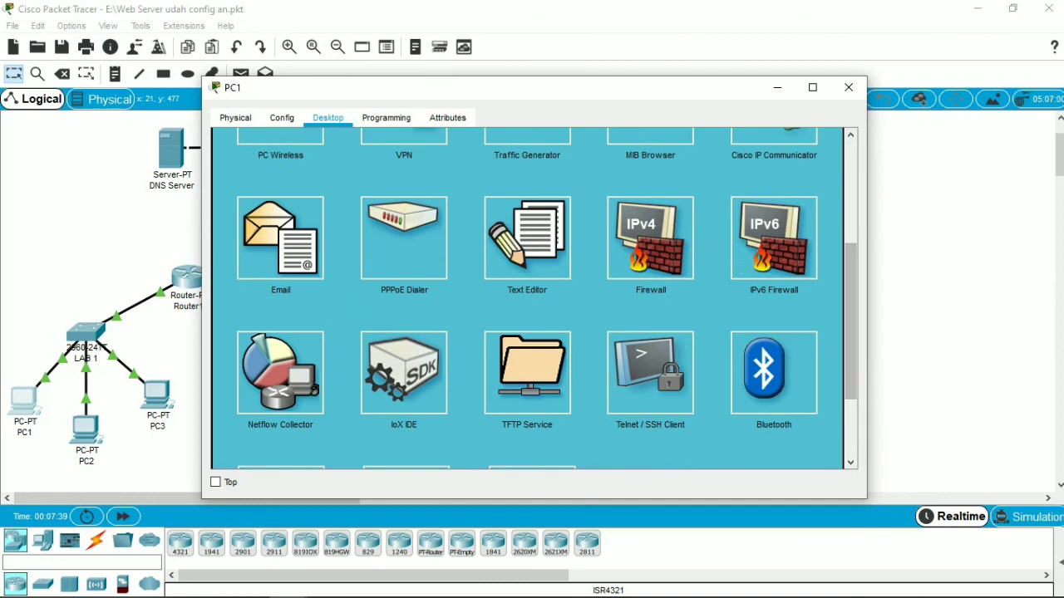
left_click(280, 238)
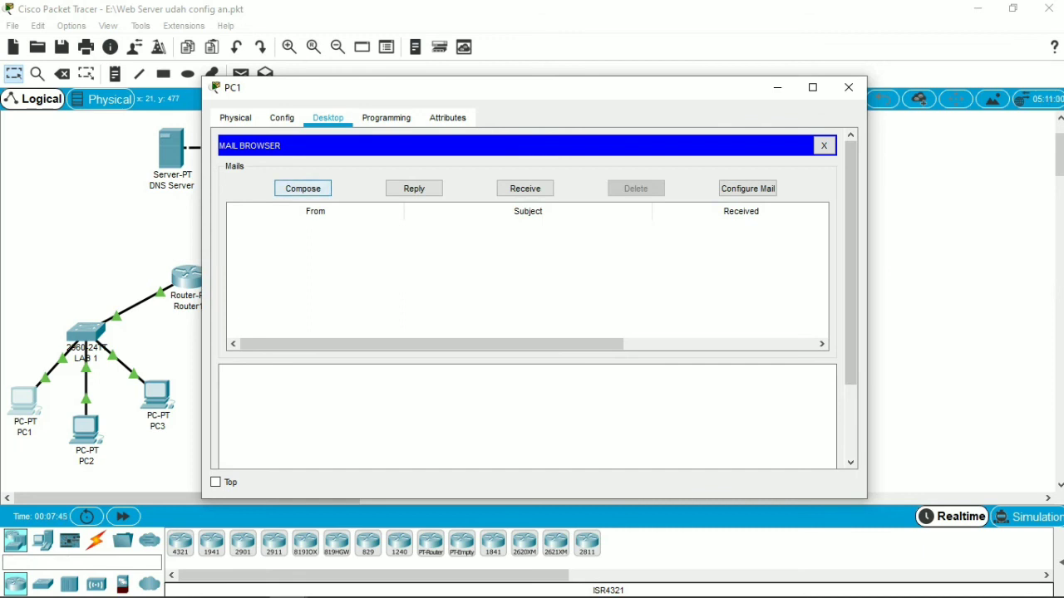
left_click(302, 188)
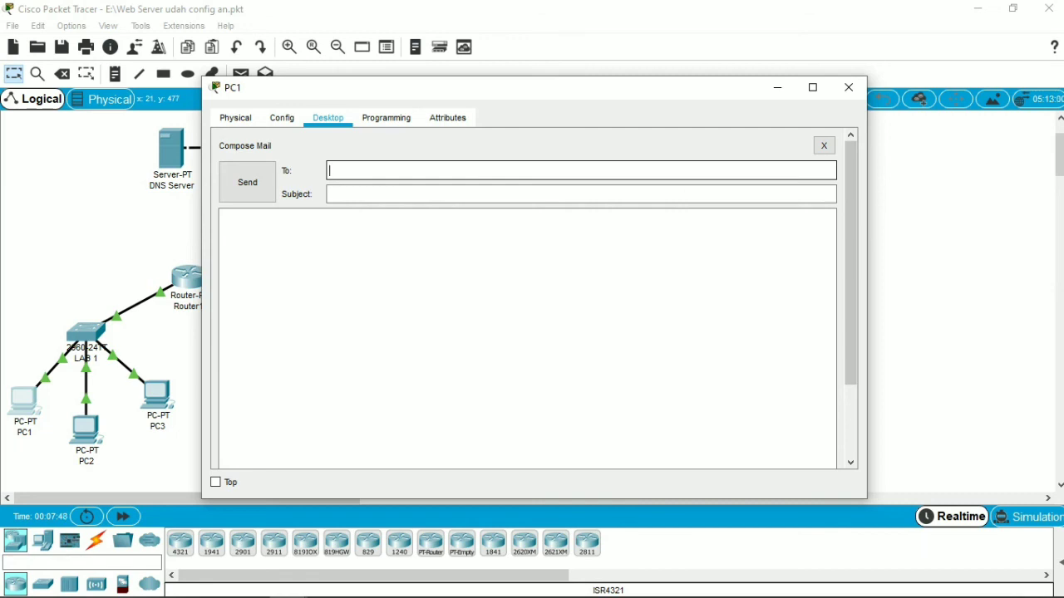
type("user2")
key("Tab")
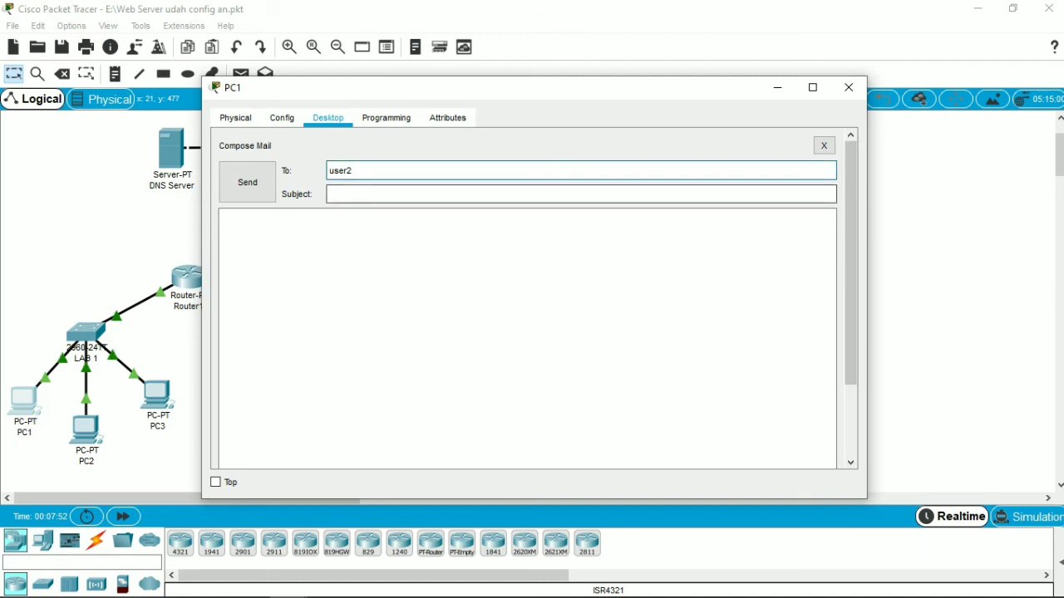
Step: Give the email the subject "test 1" and the message text "ini pesan dari pc 1"
type("test1")
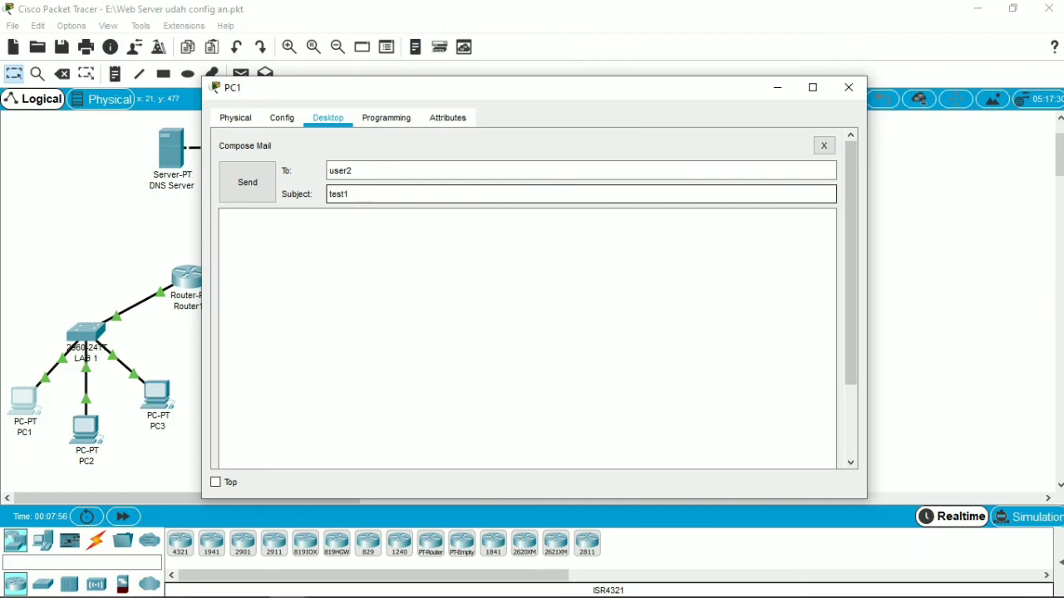
key("BackSpace")
type("1")
left_click(223, 217)
type("ini")
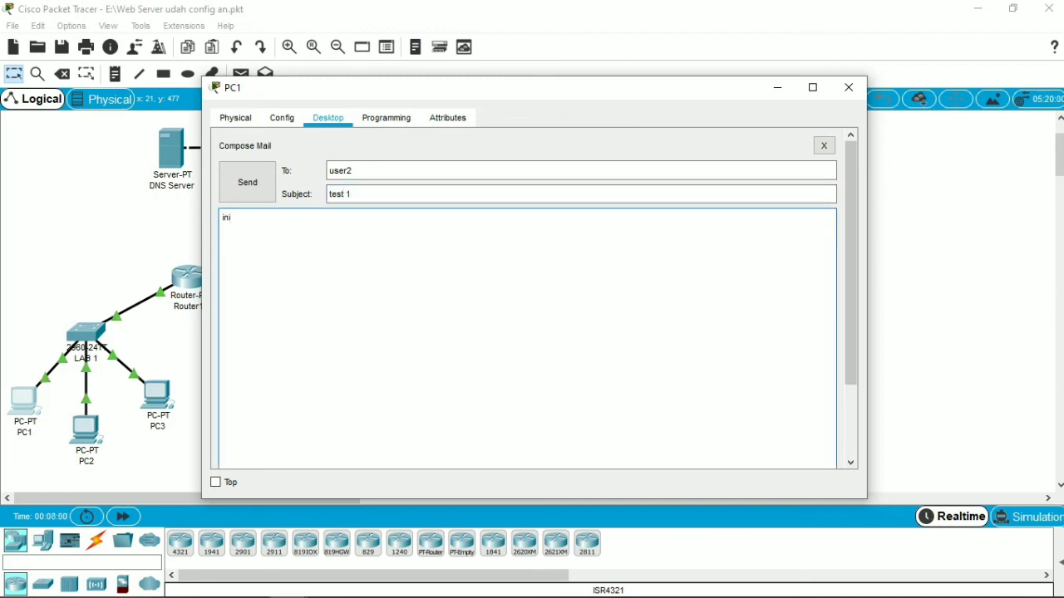
type(" pesan dari pc 1")
Step: Complete the recipient user2 with the mailku.com domain, send the email, check the send status and close the PC1 window
left_click(353, 170)
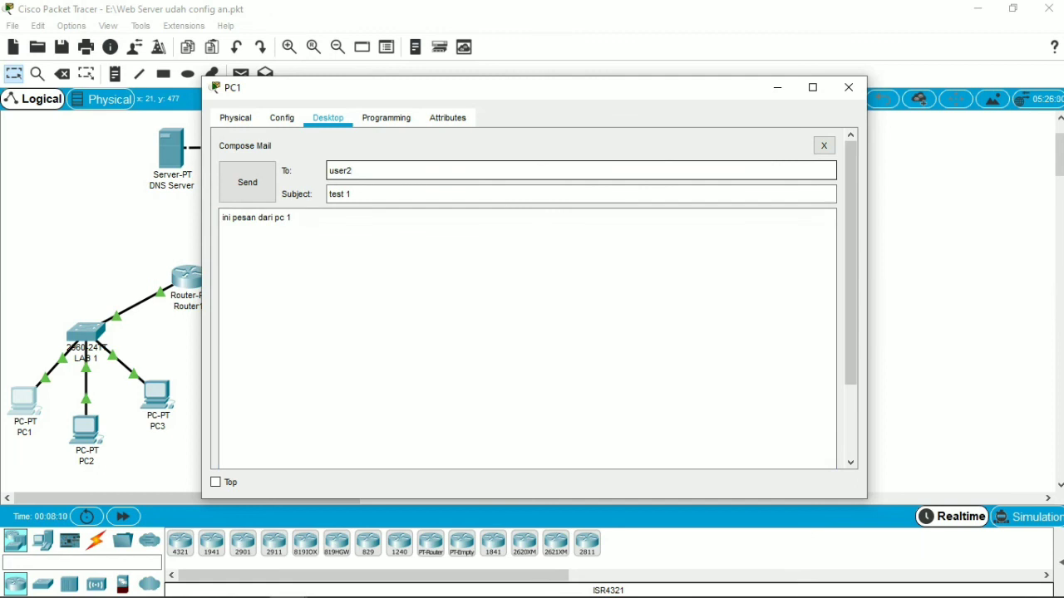
type("@mailku.com")
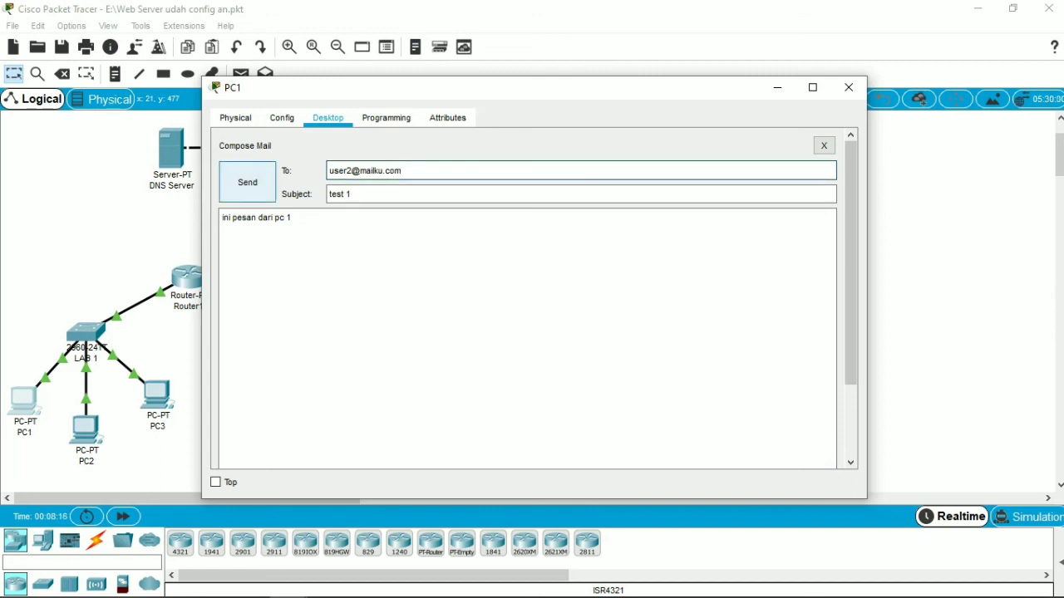
left_click(247, 182)
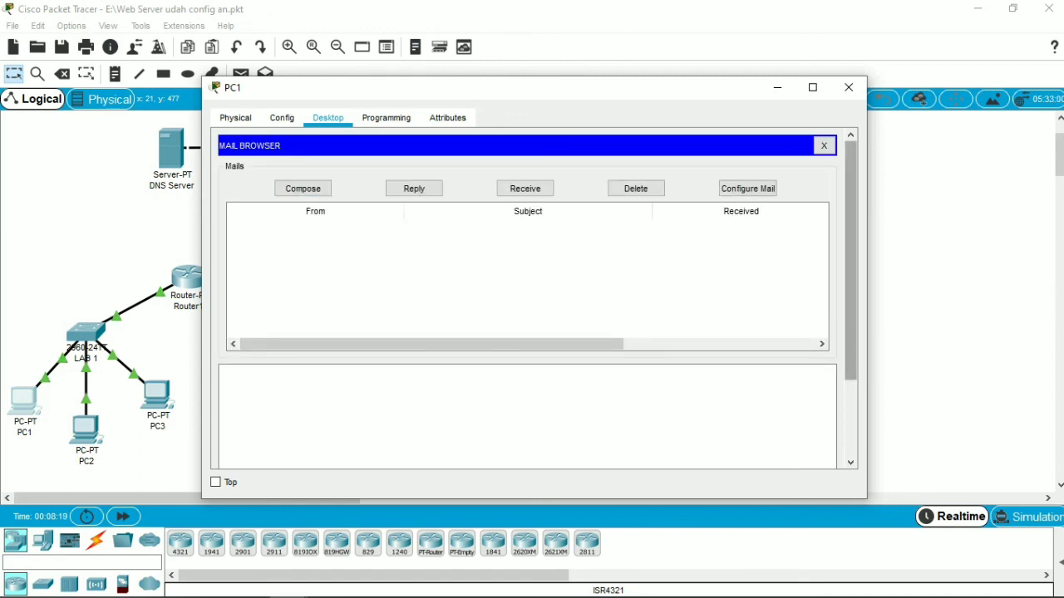
left_click_drag(850, 260, 850, 337)
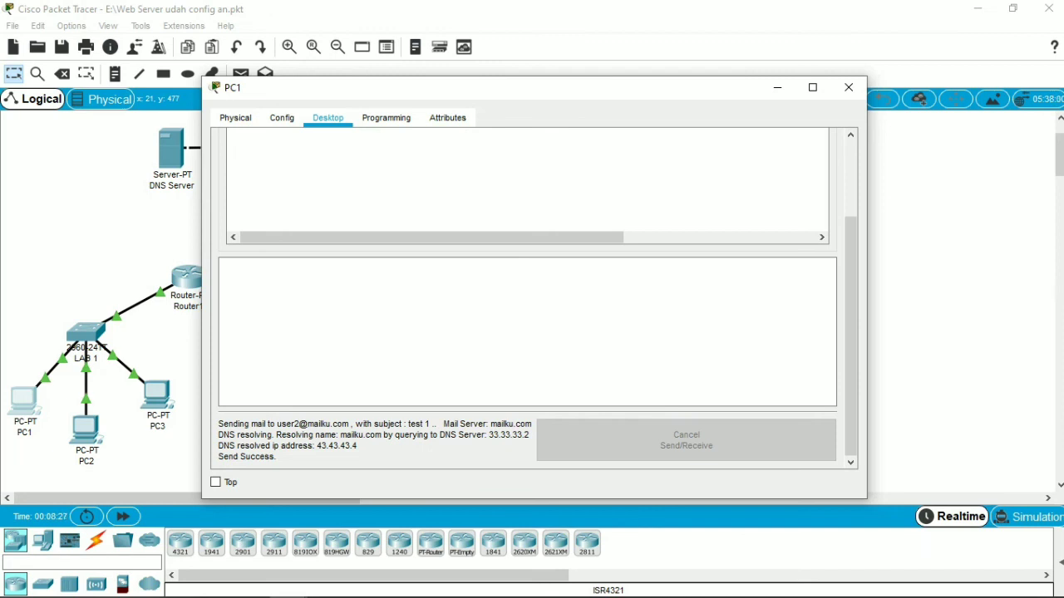
left_click(848, 88)
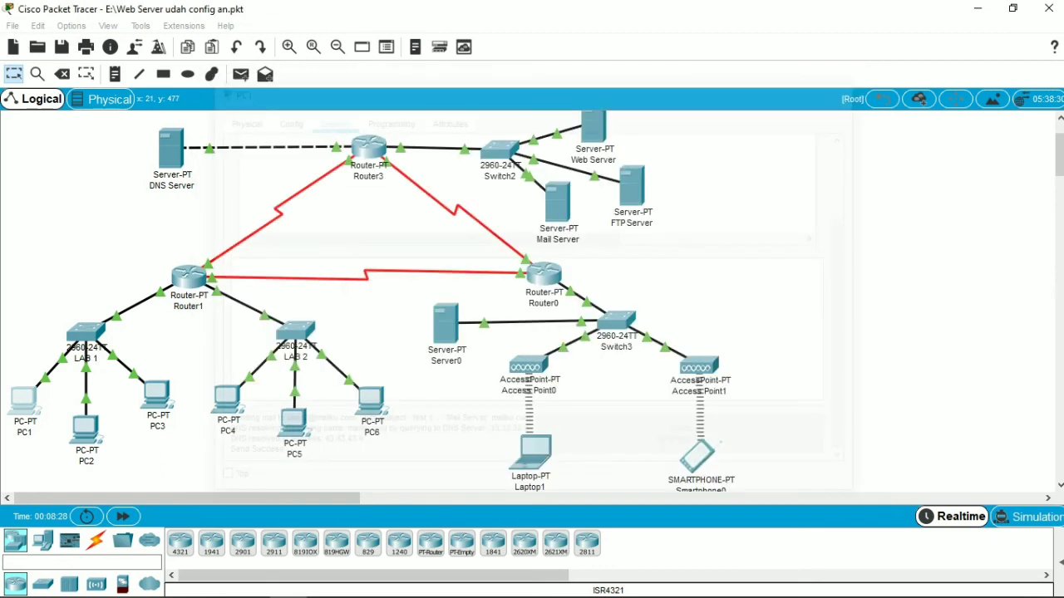
Step: Switch to the PDF module in Microsoft Edge to read the laptop's email receiving and reply instructions, and return to Packet Tracer
left_click(97, 582)
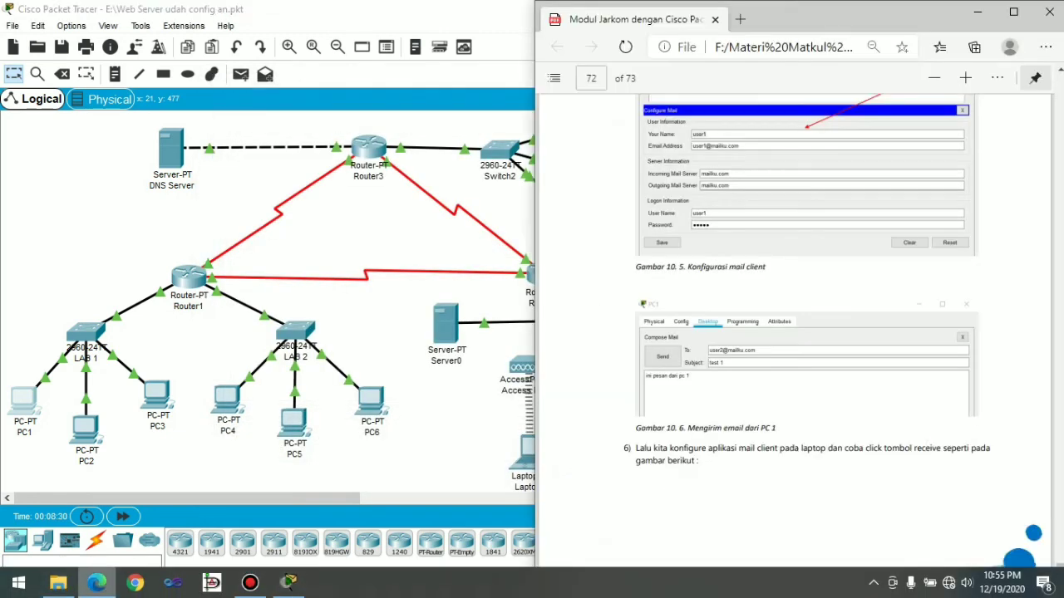
scroll(797, 332, "down", 1)
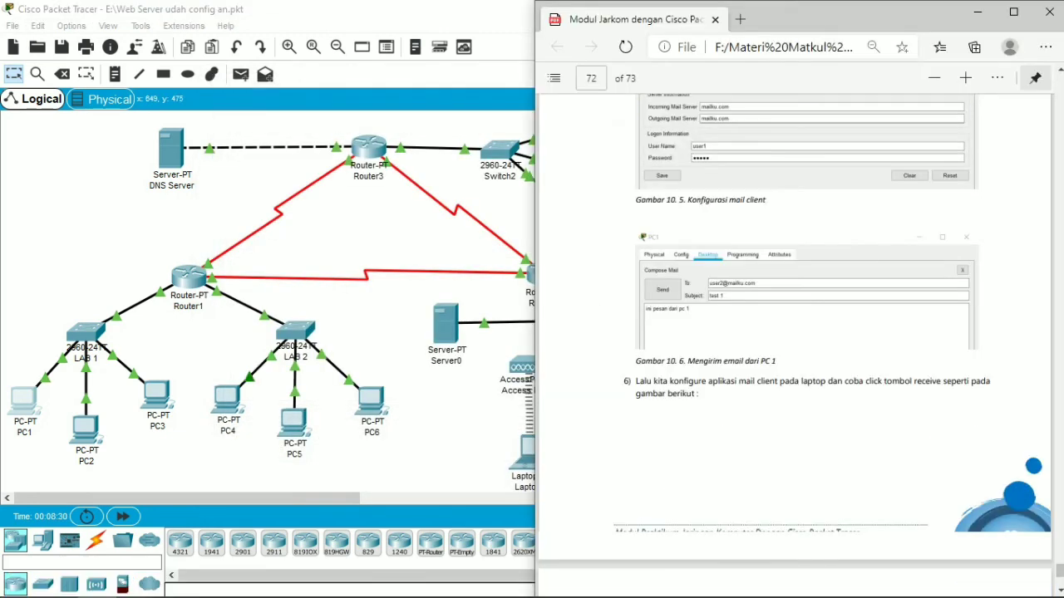
scroll(797, 332, "down", 1)
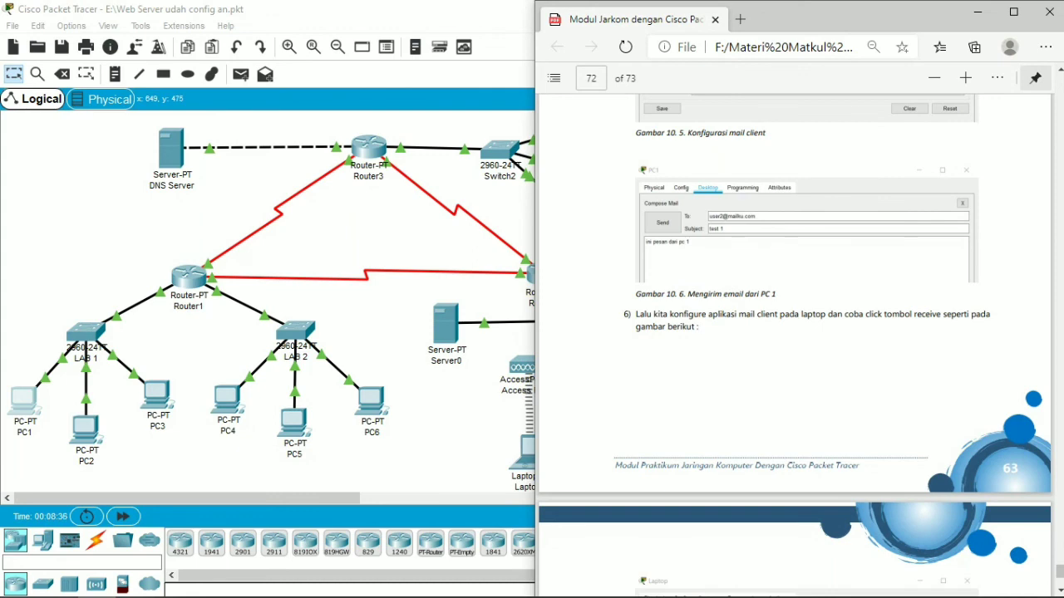
scroll(795, 345, "down", 6)
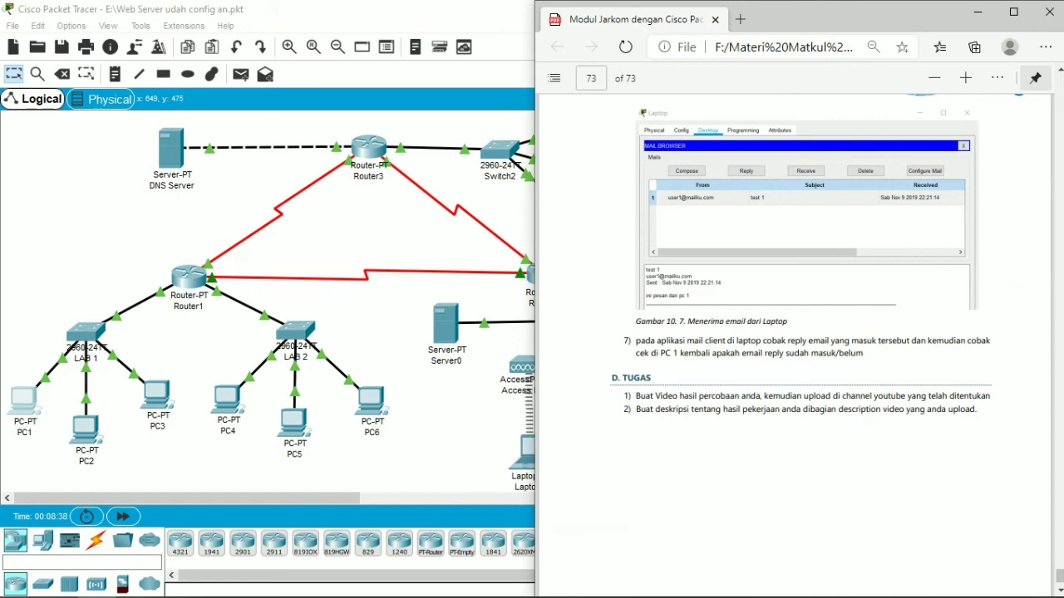
left_click(442, 413)
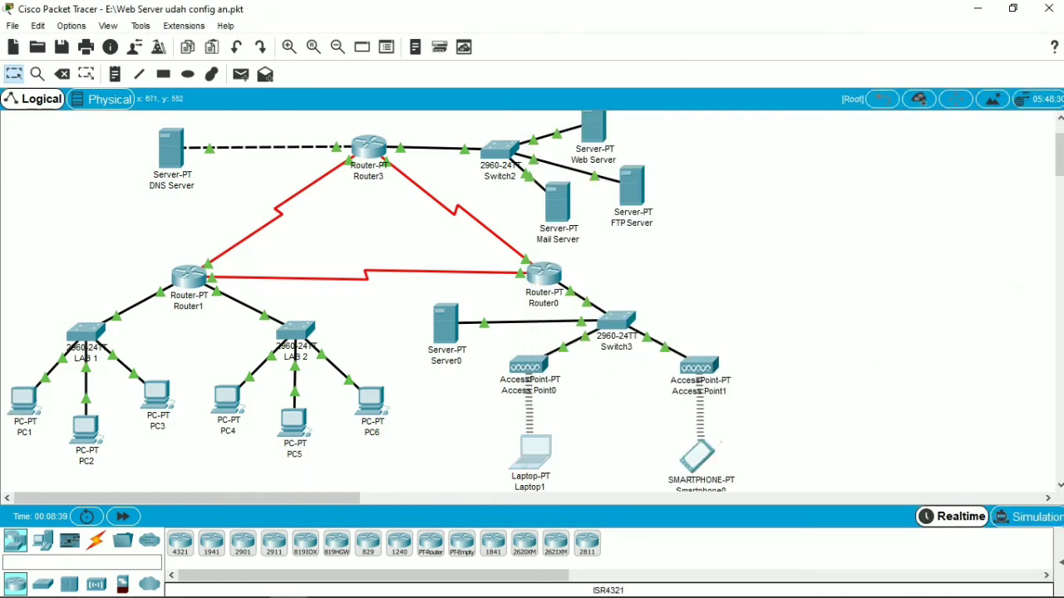
Step: Receive mail in Laptop1's mail client, select the "test 1" message and check its text and the receive status
left_click(529, 452)
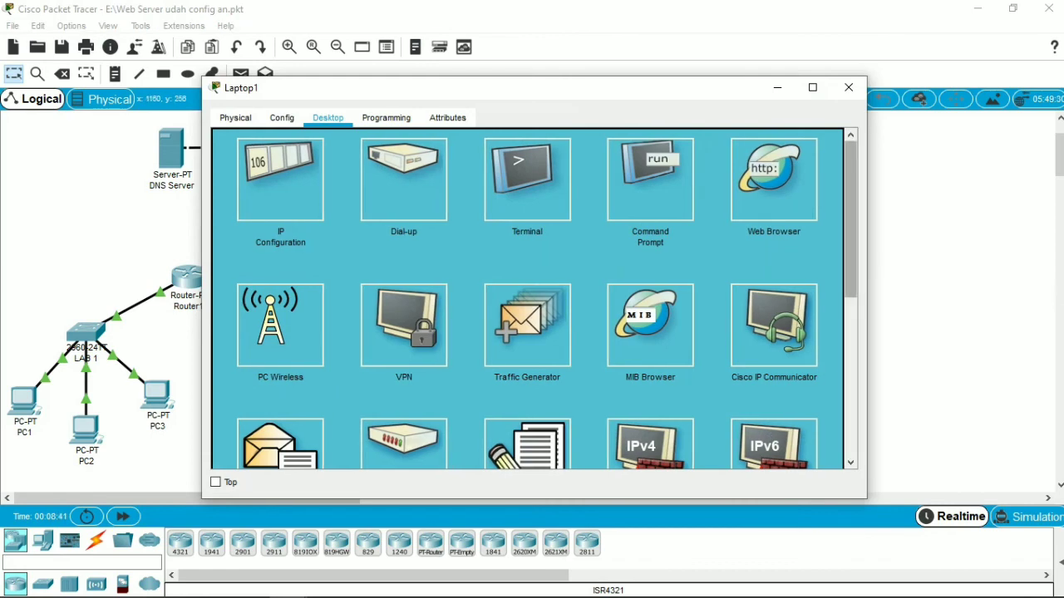
scroll(528, 300, "down", 3)
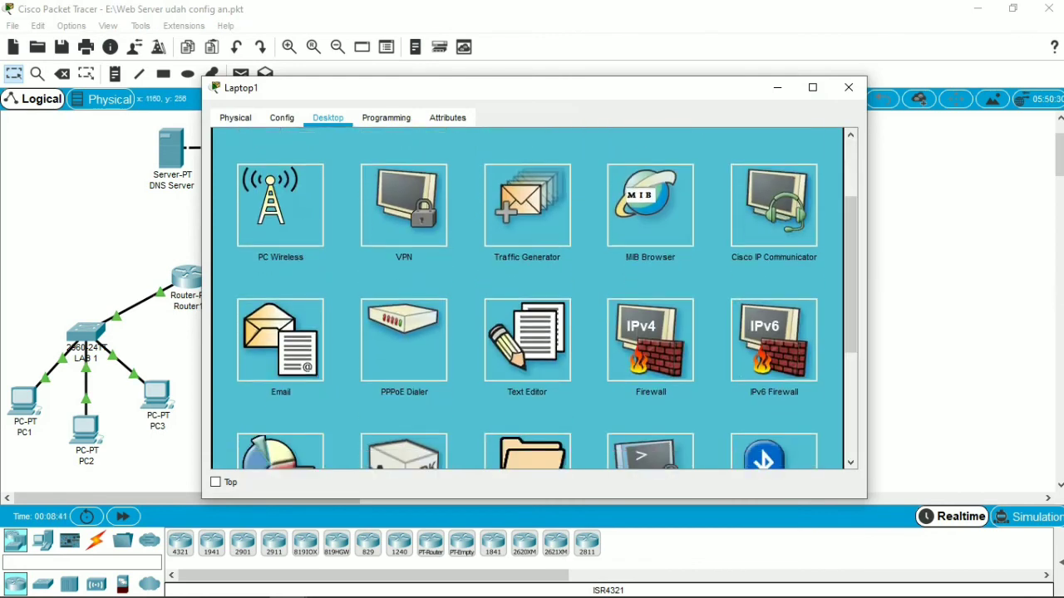
left_click(281, 341)
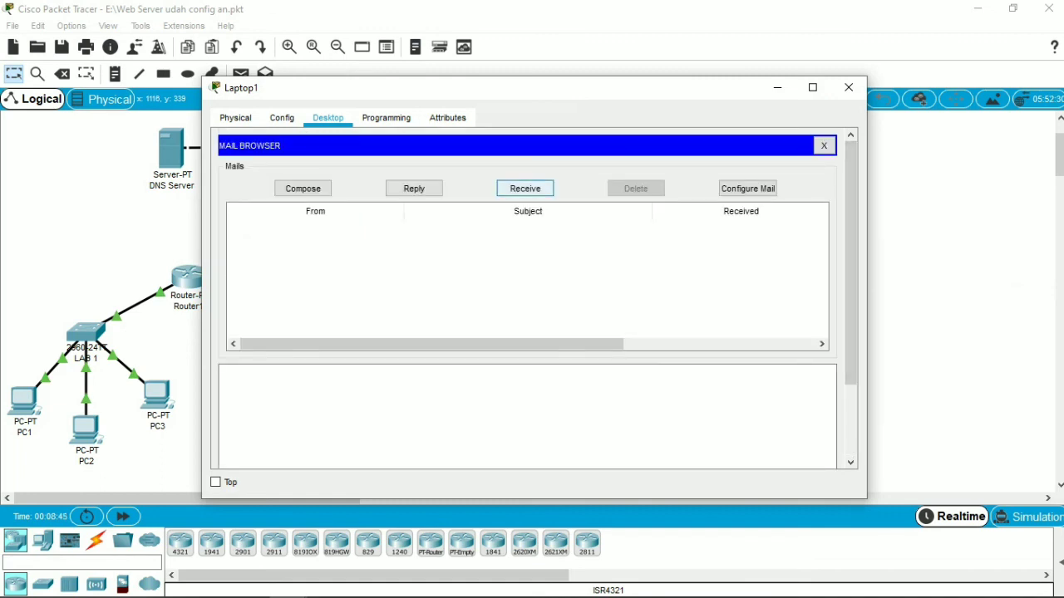
left_click(525, 188)
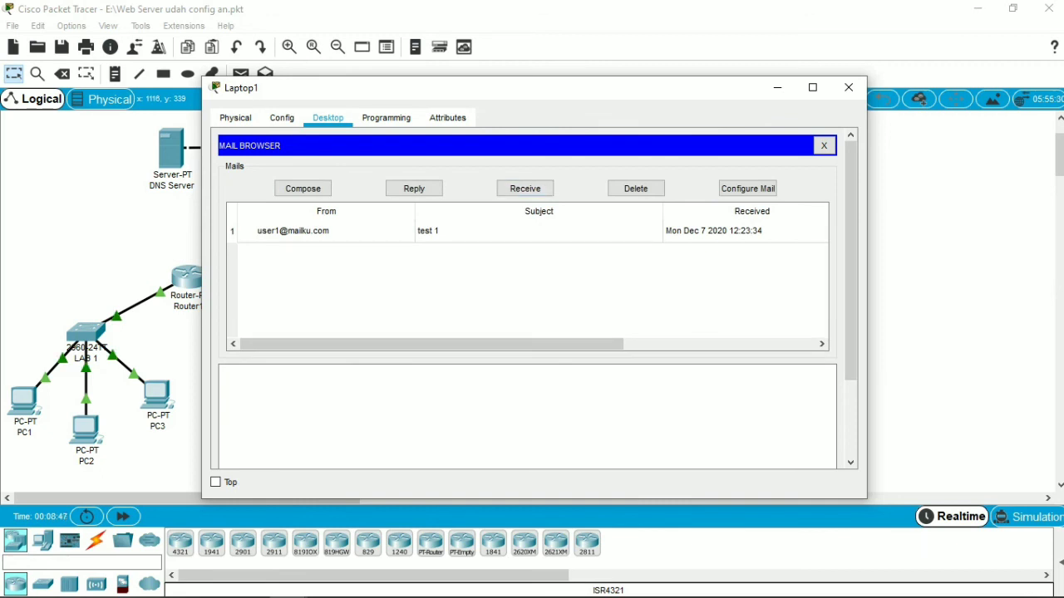
left_click(326, 231)
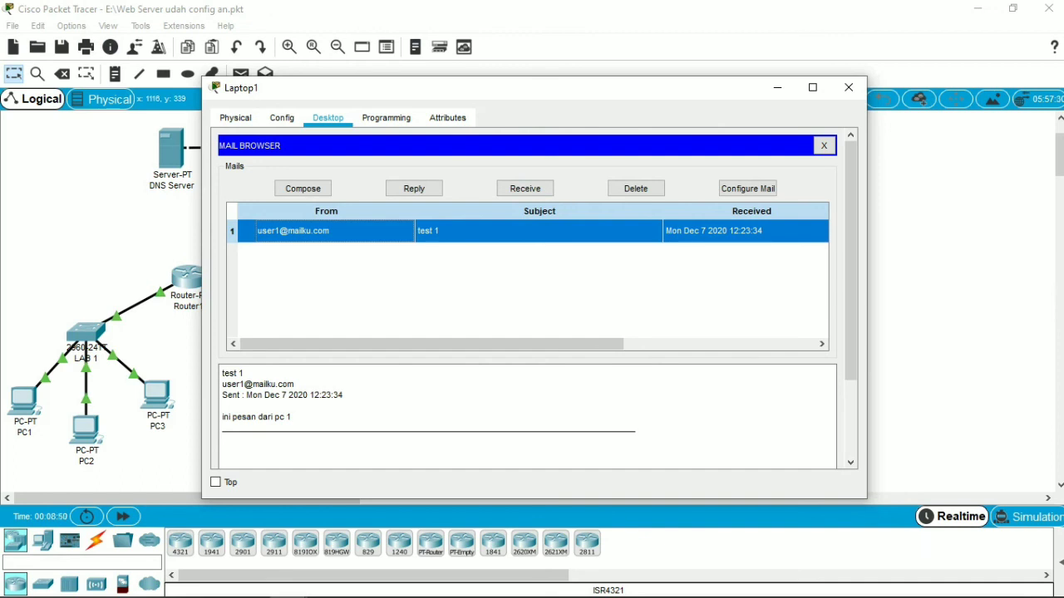
left_click_drag(850, 257, 850, 332)
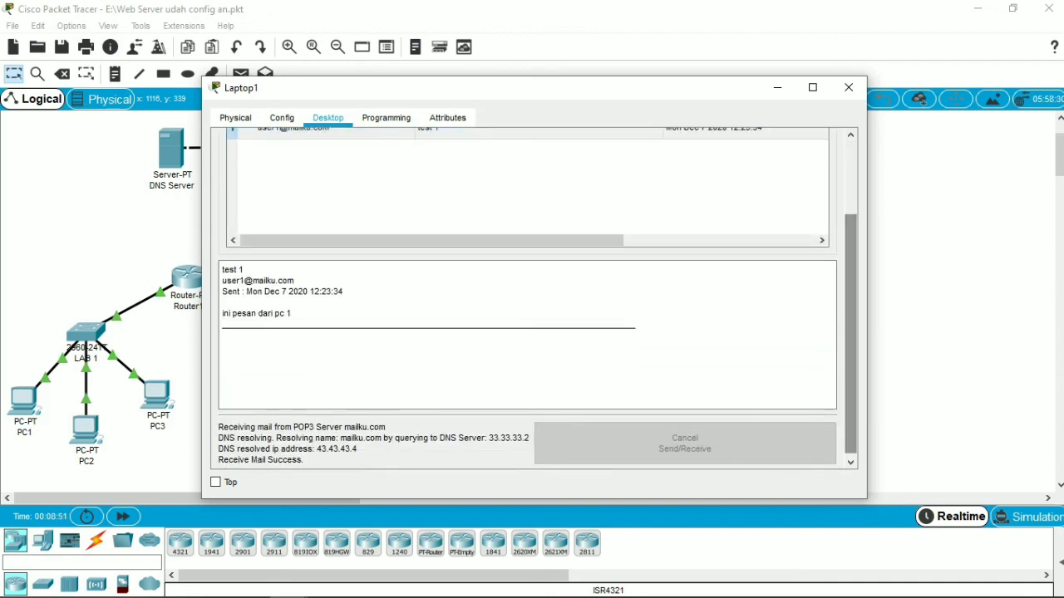
Step: Check the reply instruction in the Microsoft Edge module, return to Laptop1 in Packet Tracer, receive mail again and open the "test 1" message
left_click(97, 582)
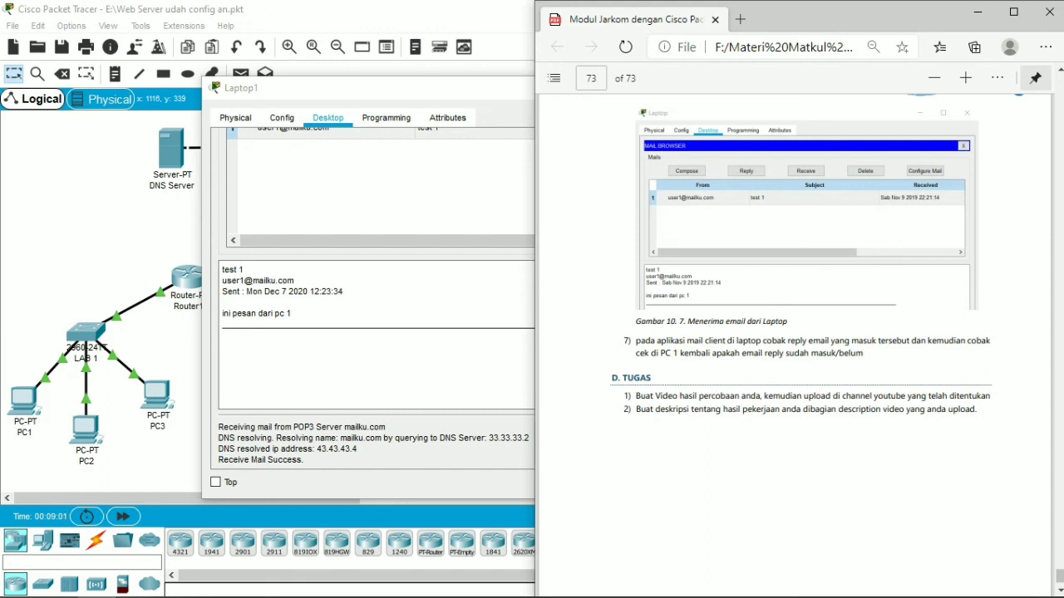
left_click(117, 237)
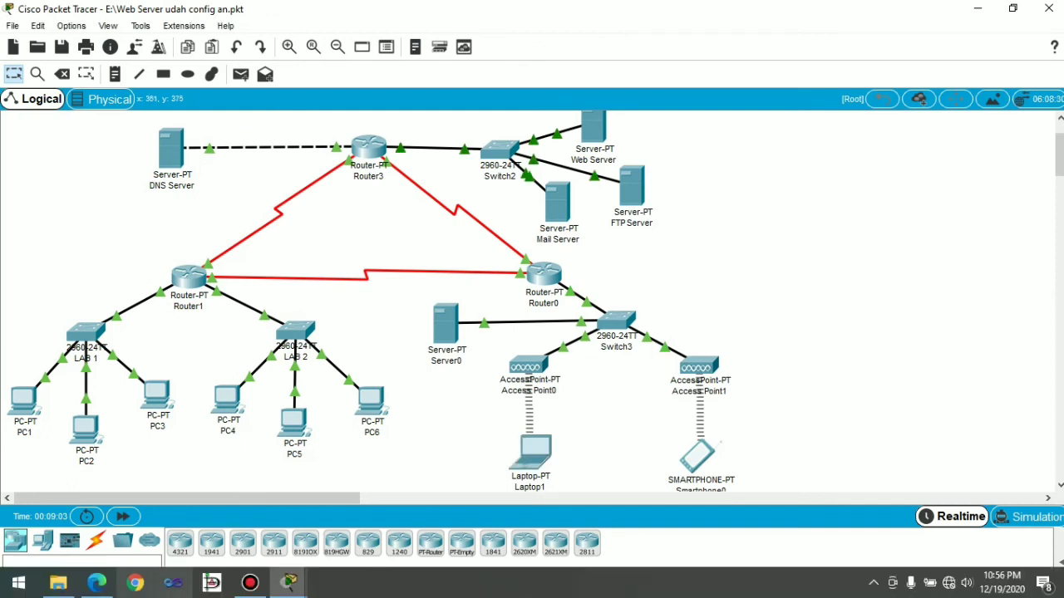
left_click(537, 461)
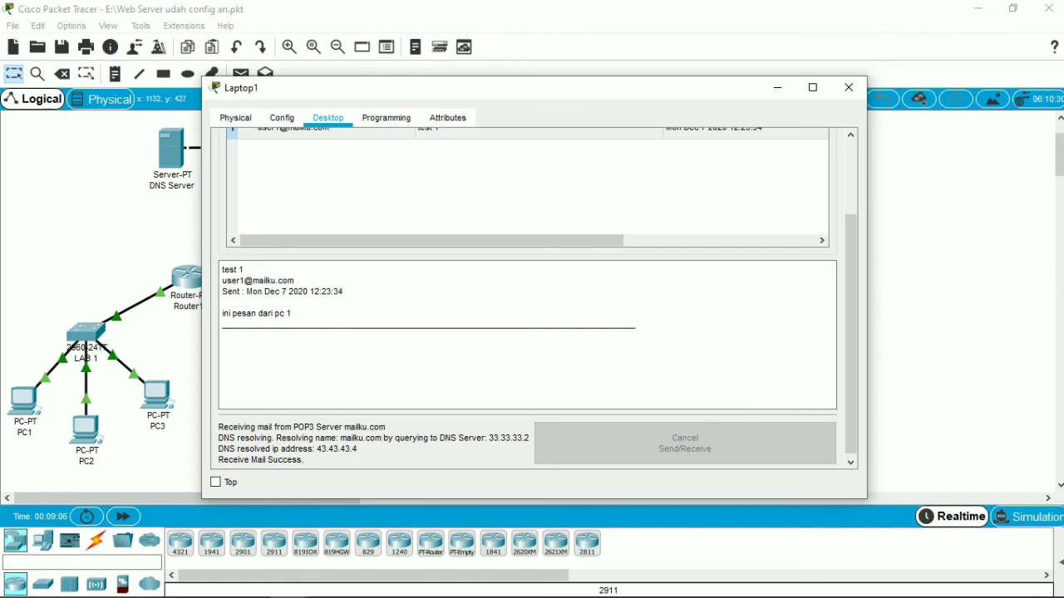
left_click_drag(850, 382, 850, 304)
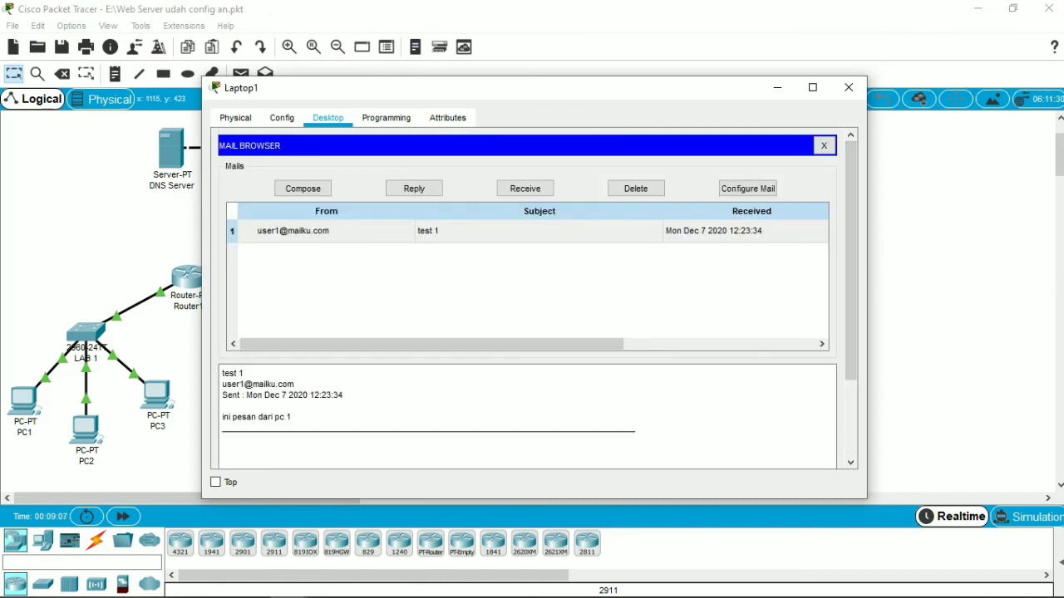
left_click(526, 188)
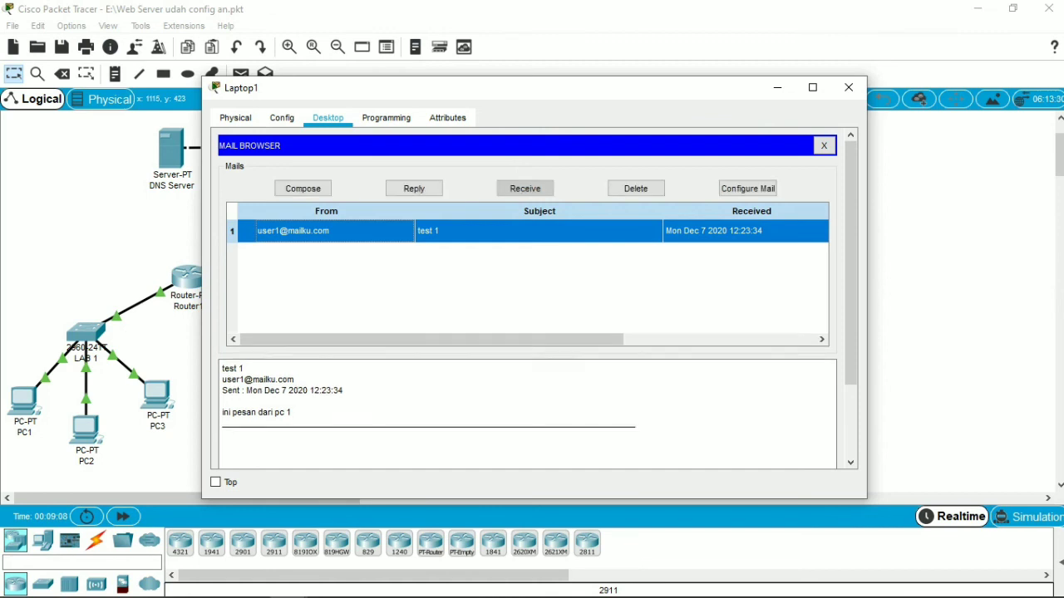
double_click(491, 231)
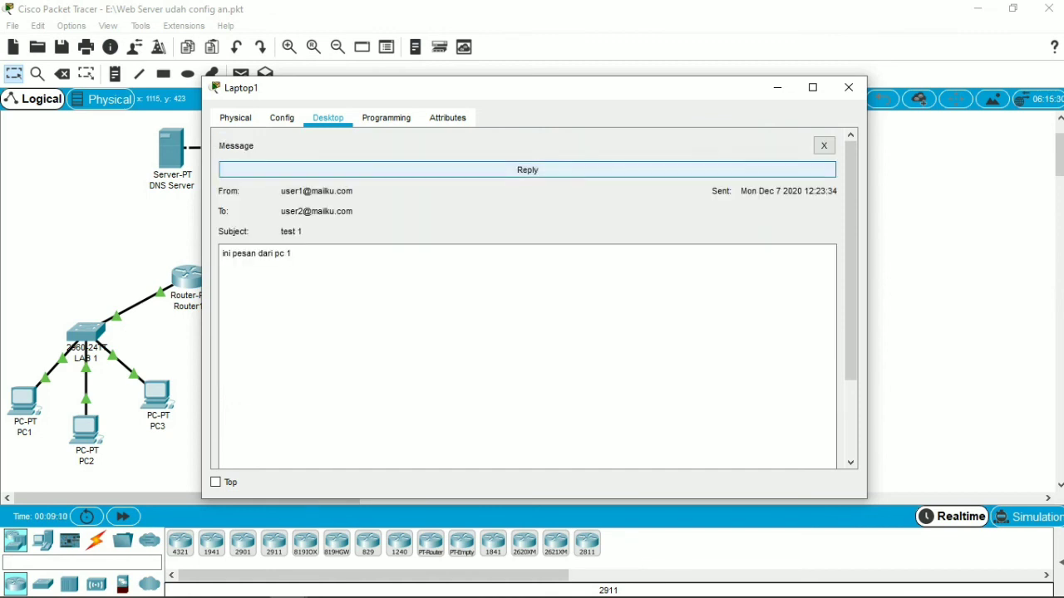
Step: Reply to the "test 1" message with the text "terimakasih pesan sudah diterima", send it and close the Laptop1 window
left_click(527, 170)
left_click(223, 239)
type("terimaksi")
key("BackSpace")
key("BackSpace")
type("asih")
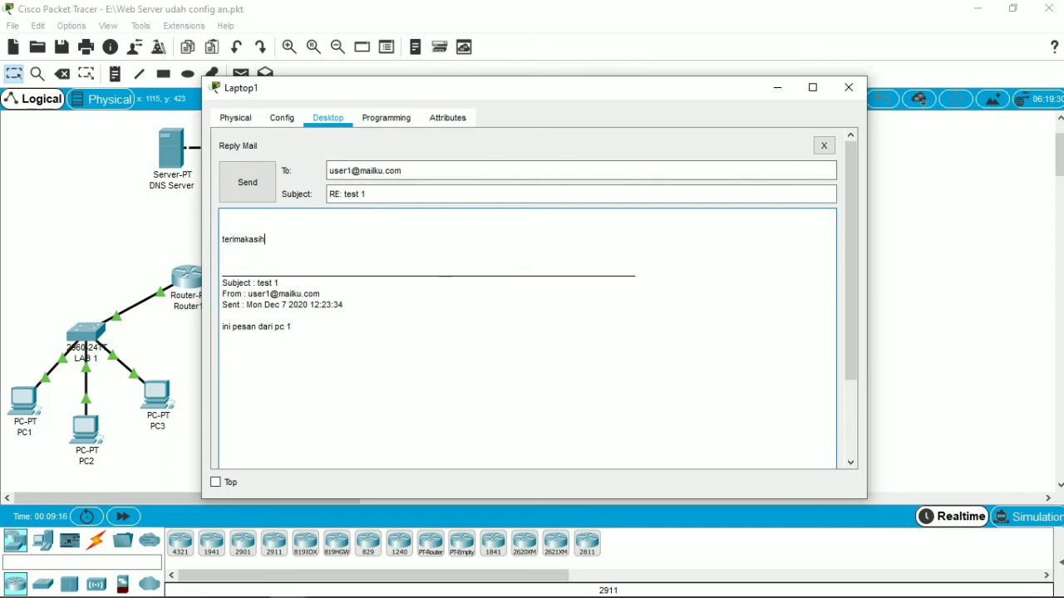
type(" pesan sudah diterima")
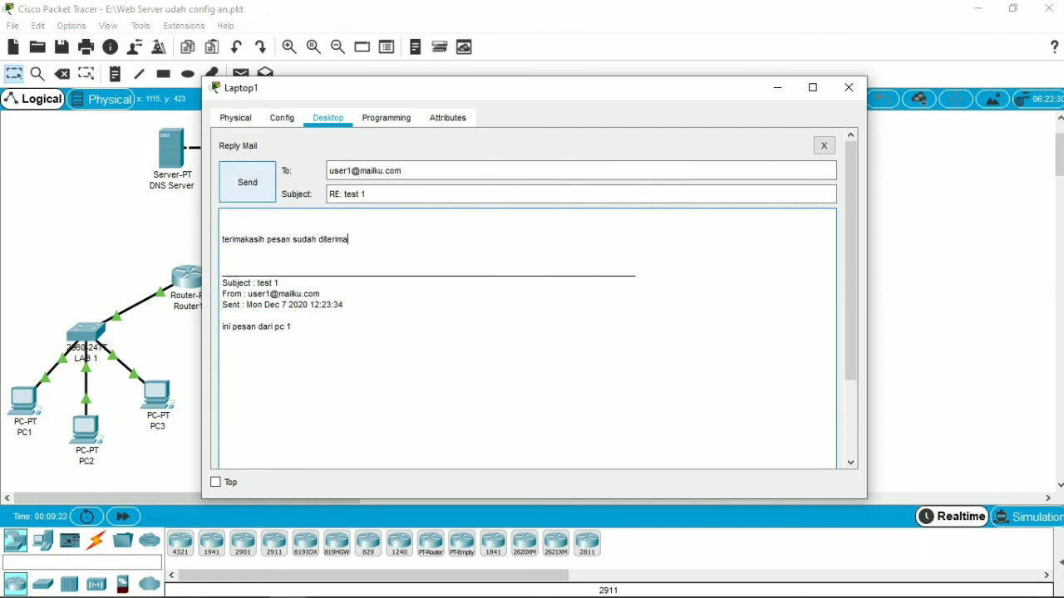
left_click(247, 182)
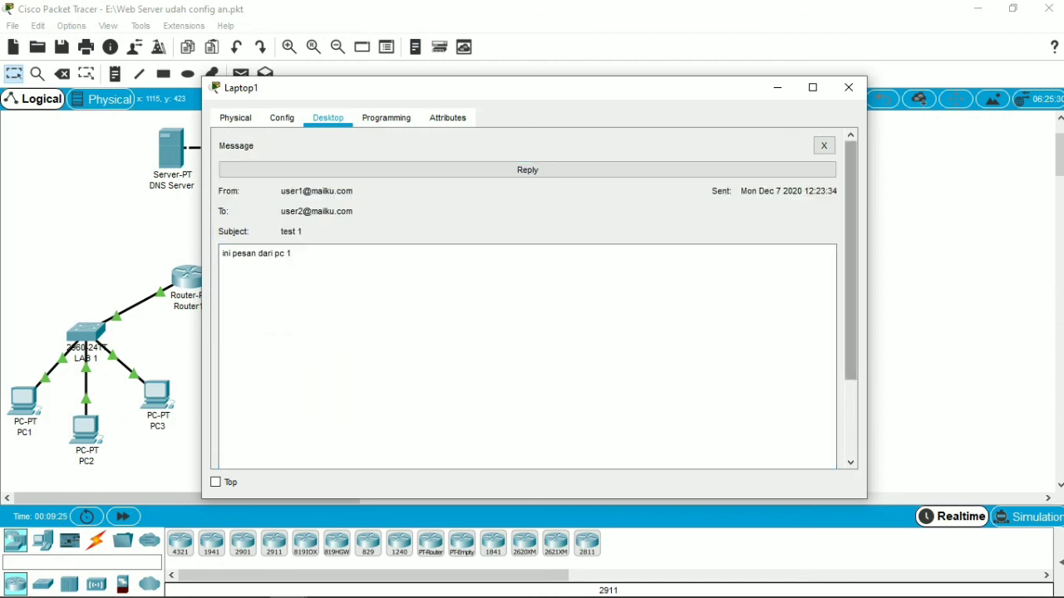
scroll(527, 299, "down", 3)
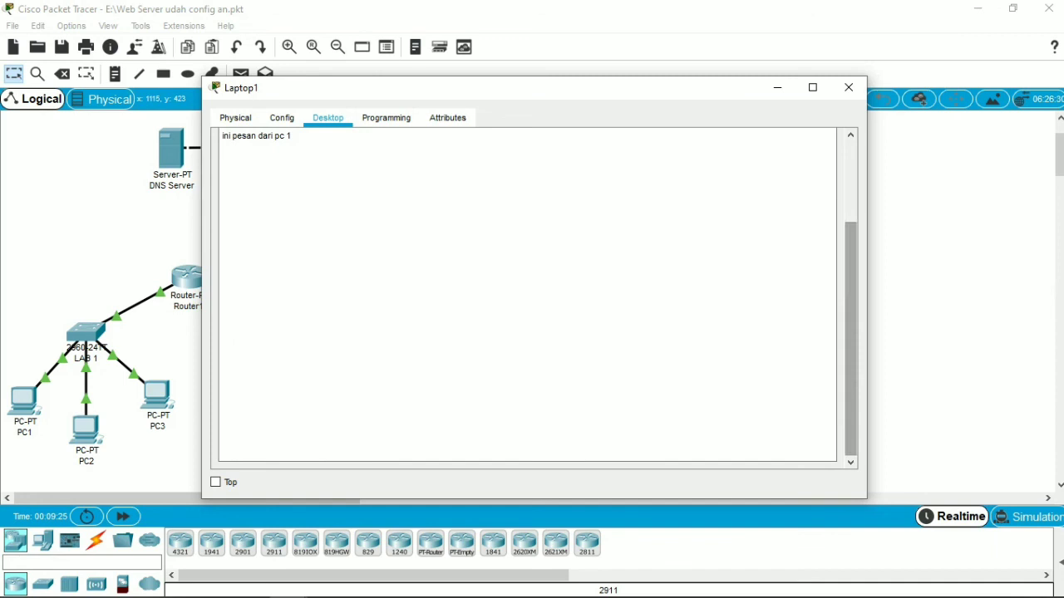
scroll(527, 299, "up", 3)
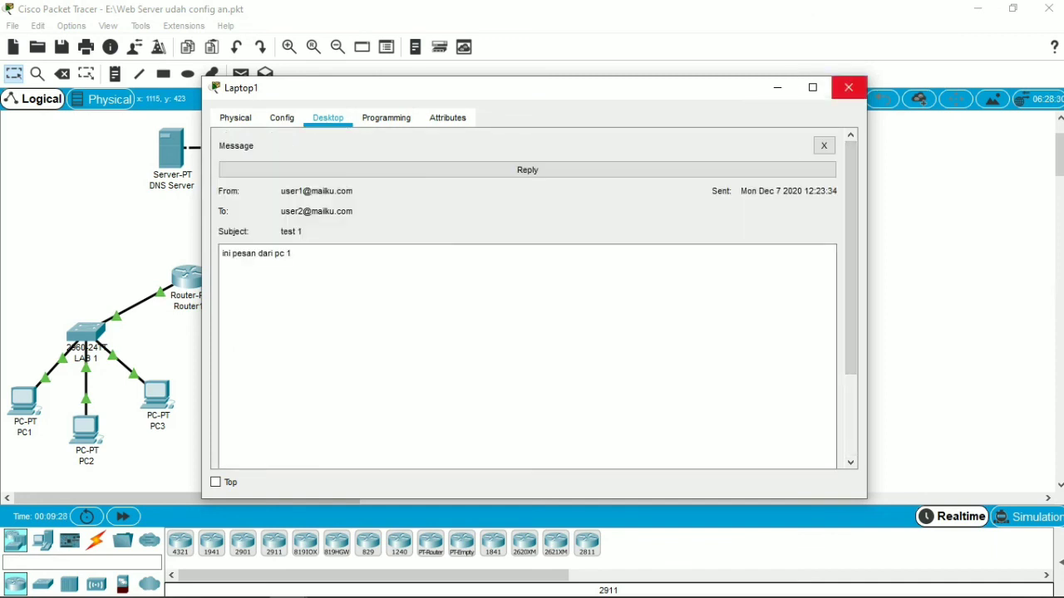
left_click(847, 88)
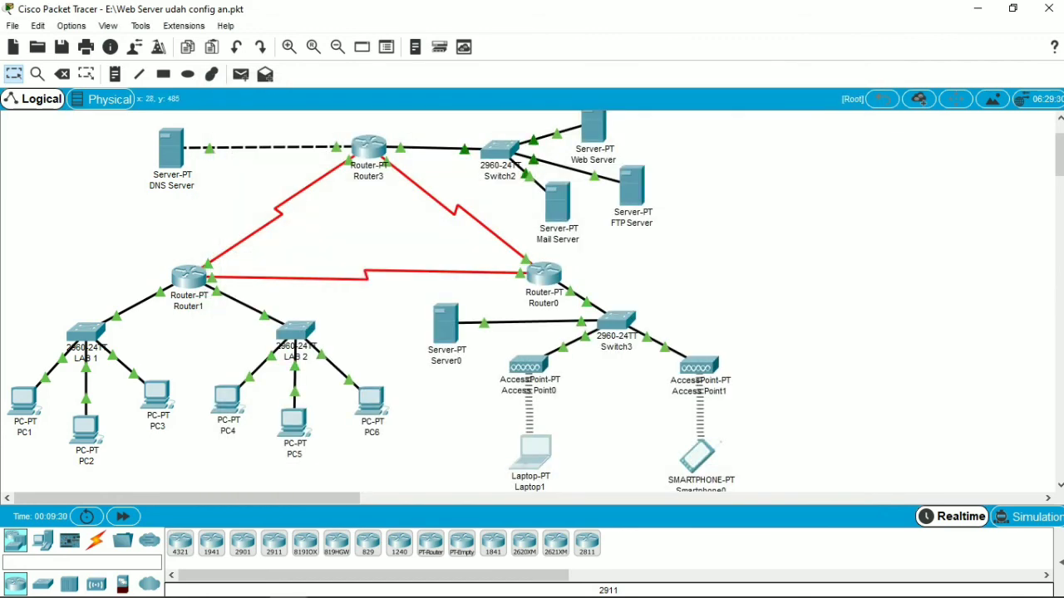
Step: Receive mail in PC1's mail client, read the "RE: test 1" reply and close the PC1 window
left_click(22, 401)
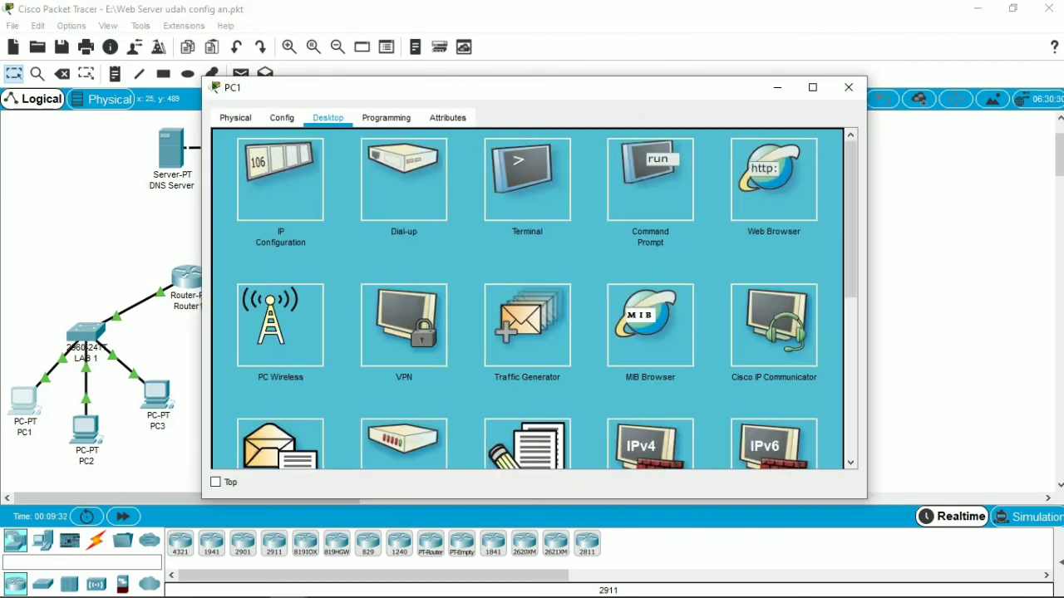
left_click(280, 447)
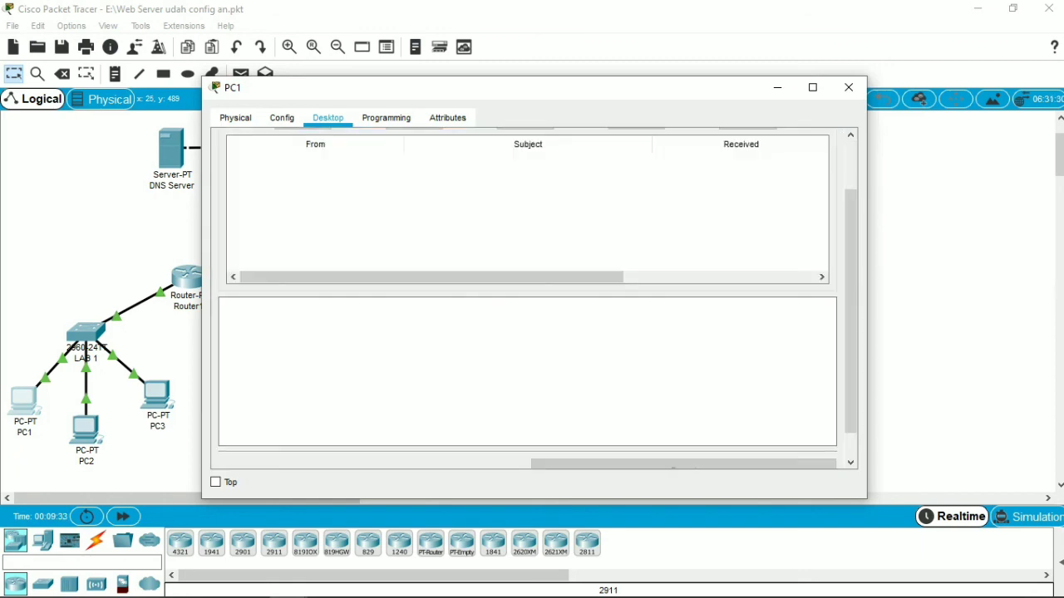
left_click_drag(850, 311, 850, 259)
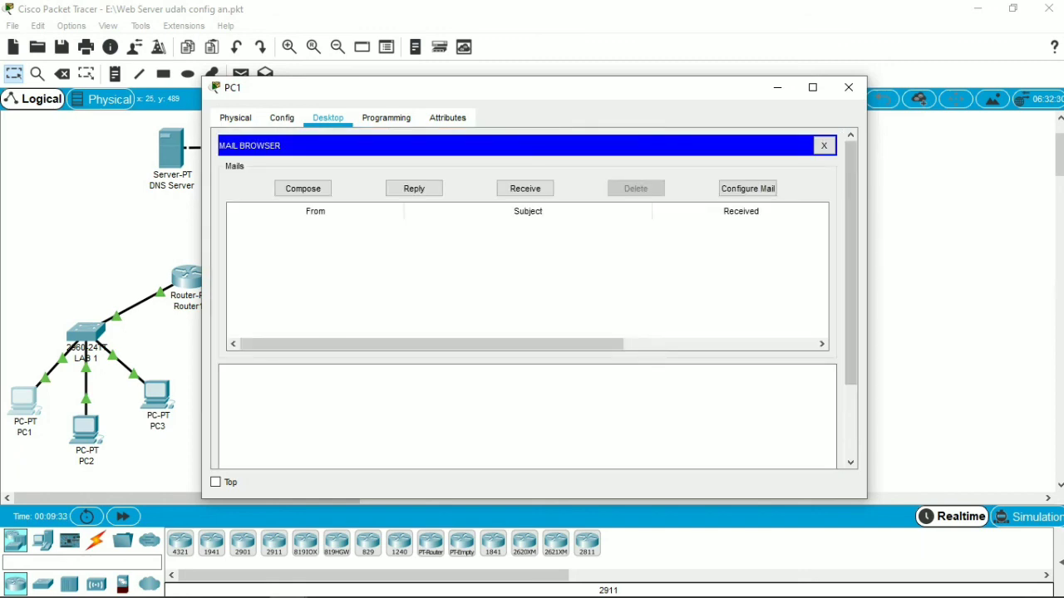
left_click(525, 188)
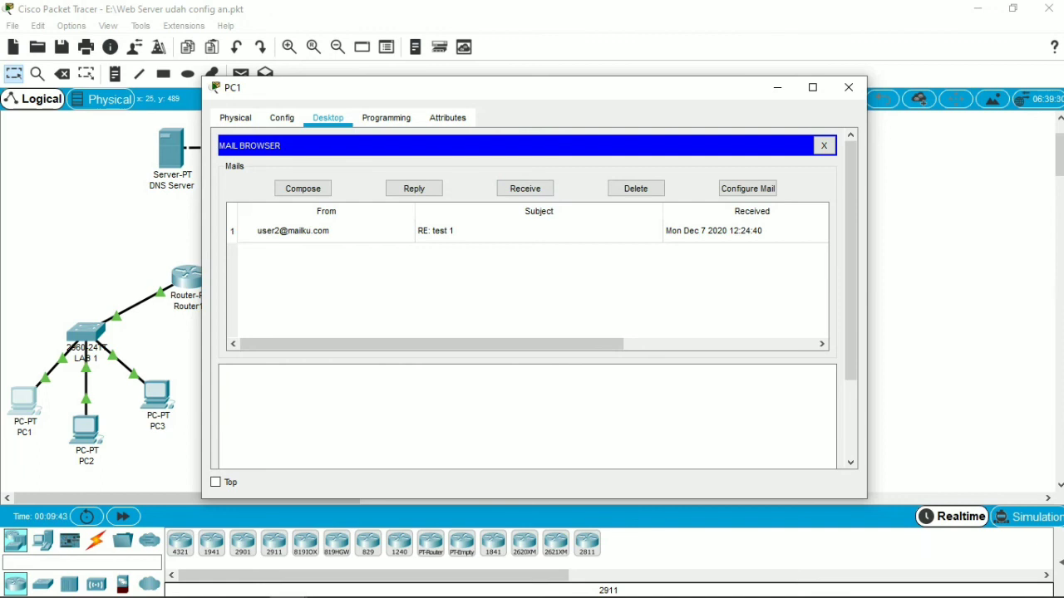
left_click(499, 231)
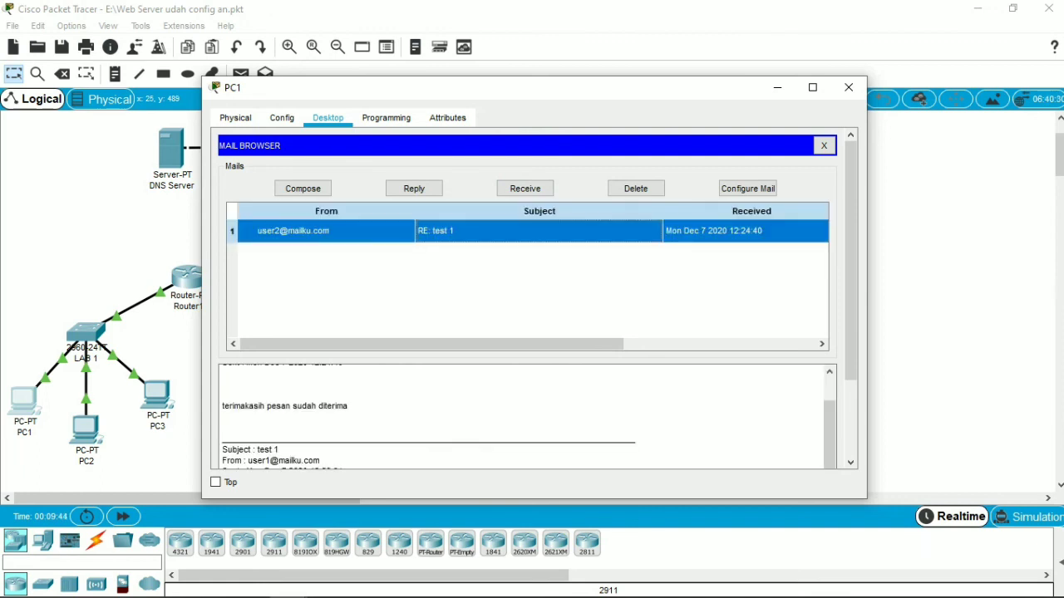
mouse_move(829, 435)
left_mouse_down()
mouse_move(830, 416)
mouse_move(829, 435)
left_mouse_up()
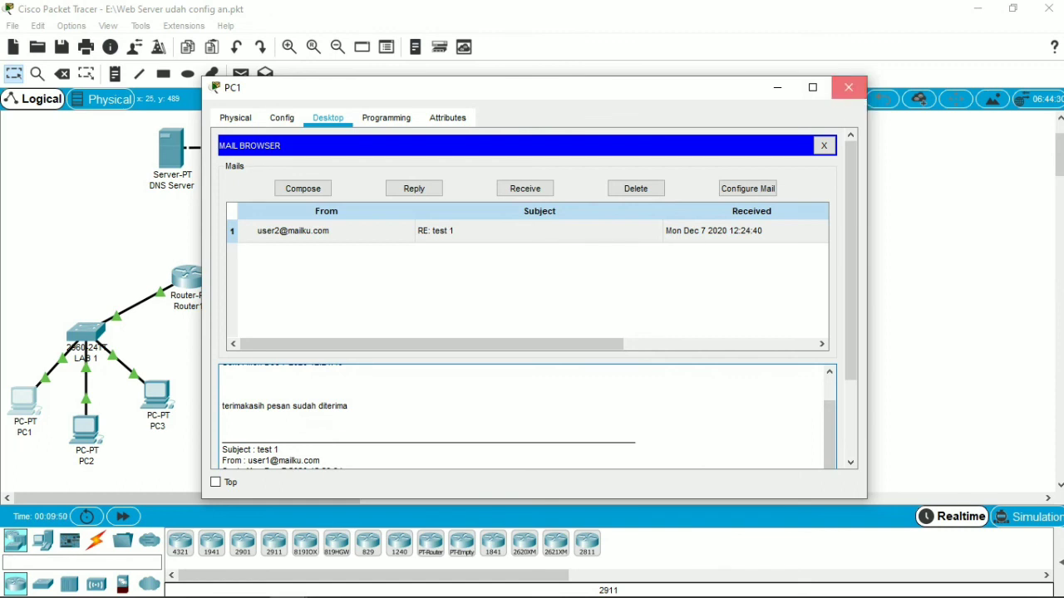
left_click(847, 88)
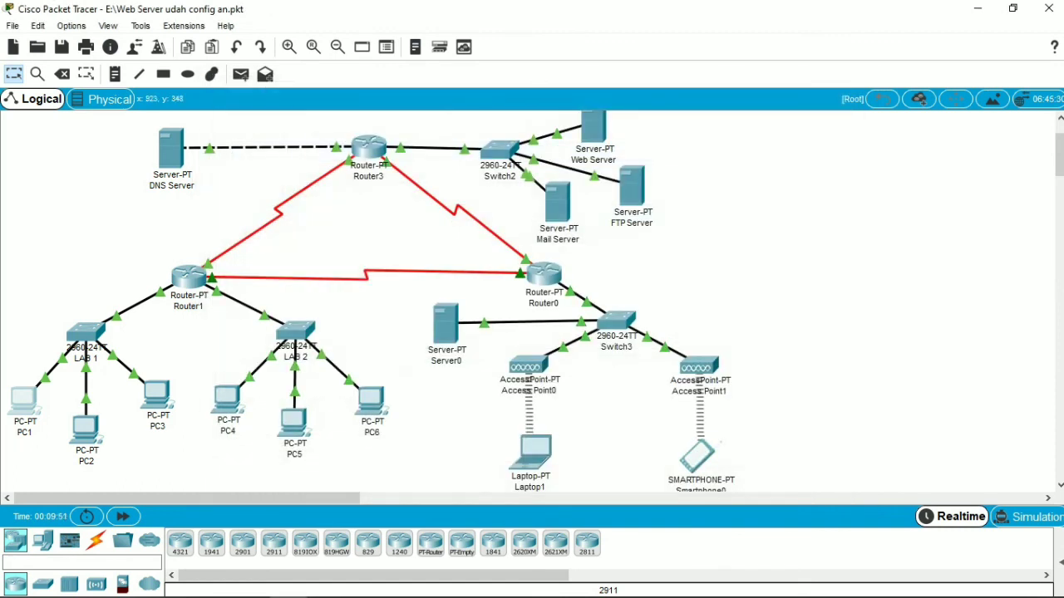